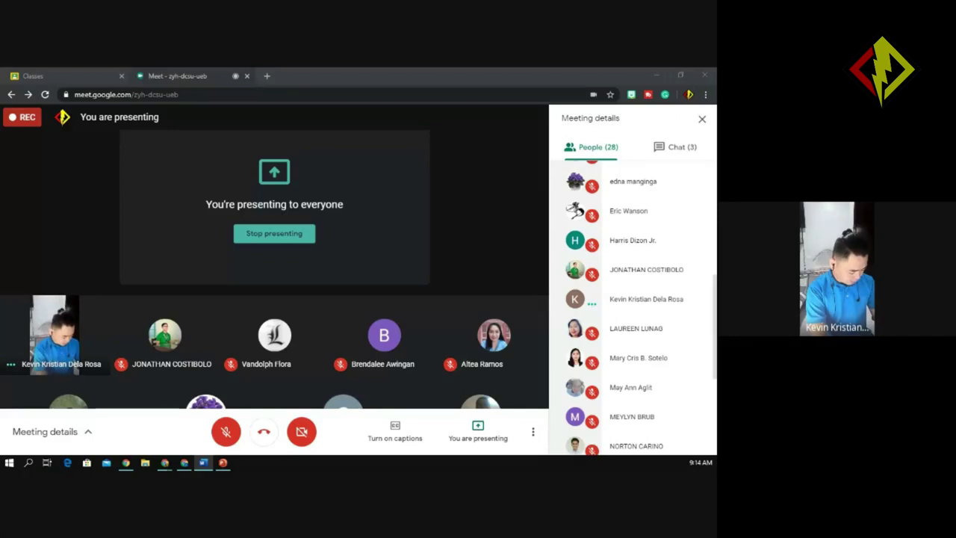
# Switch from the Meet presenting window to the CSS 8 class's Google Classroom stream.
pyautogui.hotkey('alt', 'Tab')
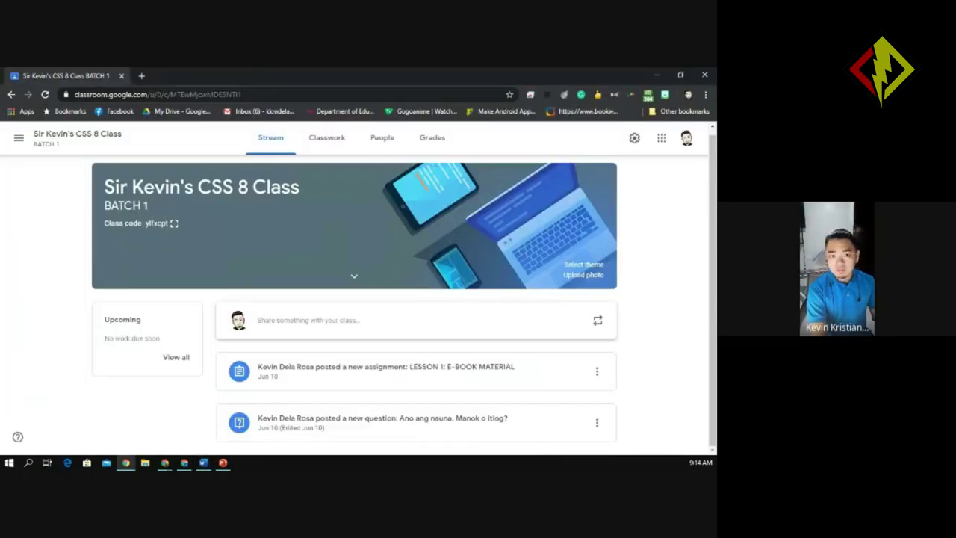
# Open the CSS 8 class's Classwork page and look over the Unit I–IV topics.
pyautogui.click(329, 141)
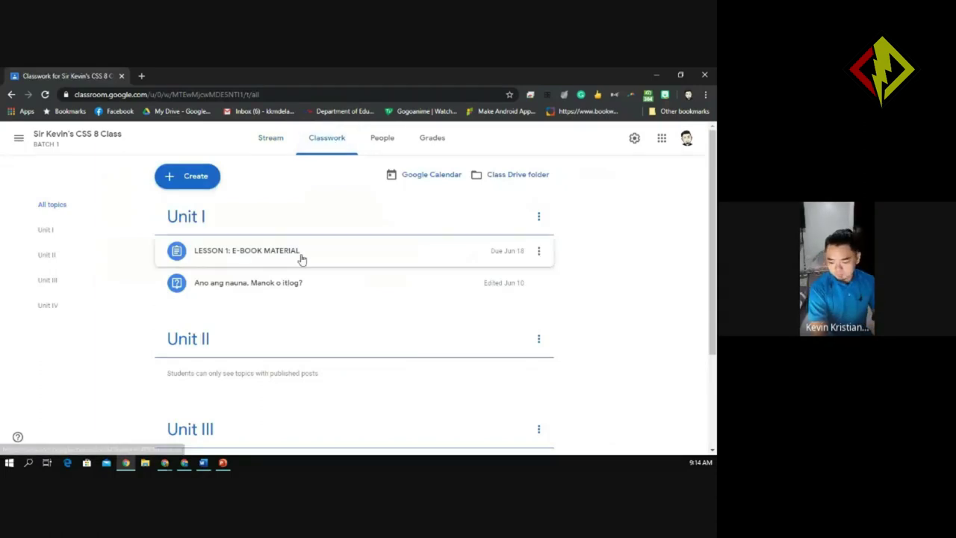
pyautogui.scroll(-1, 714, 200)
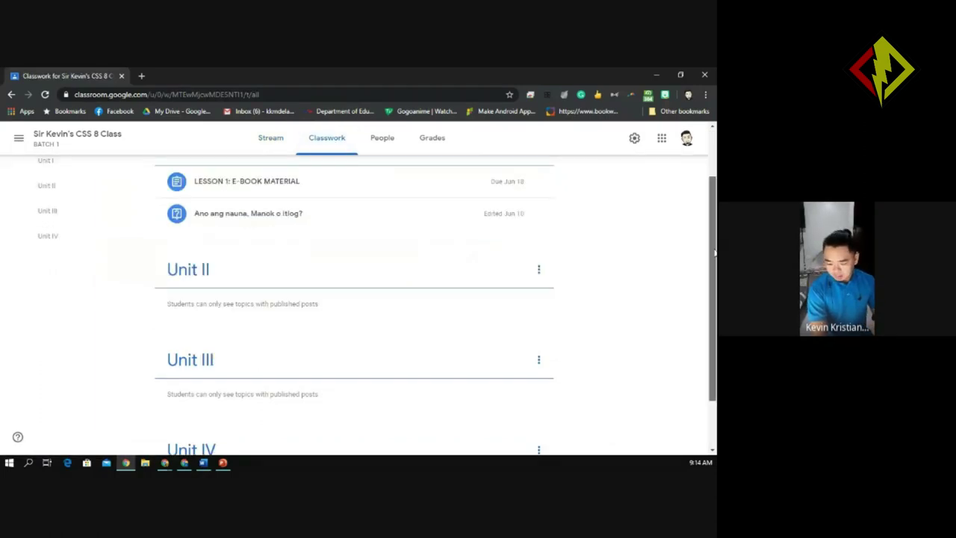
pyautogui.scroll(1, 713, 197)
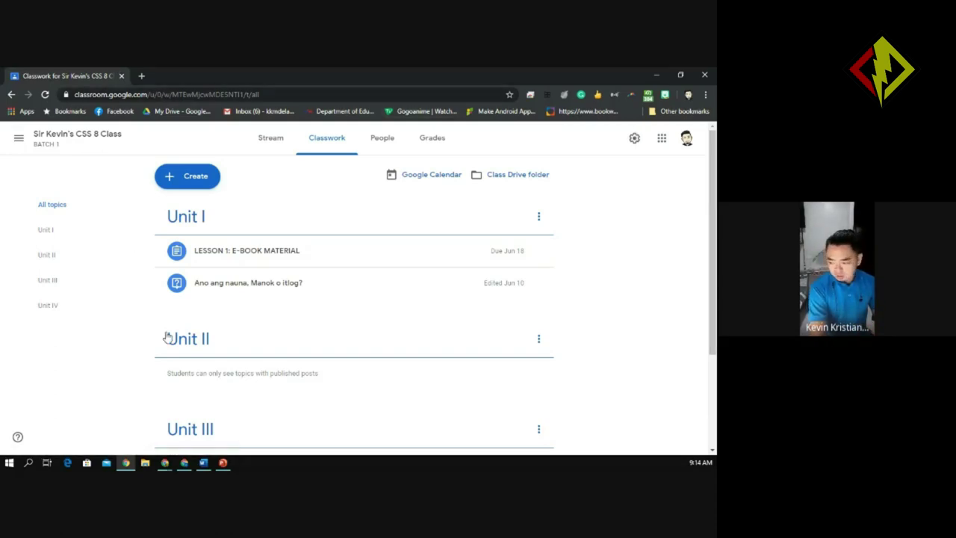
pyautogui.click(688, 94)
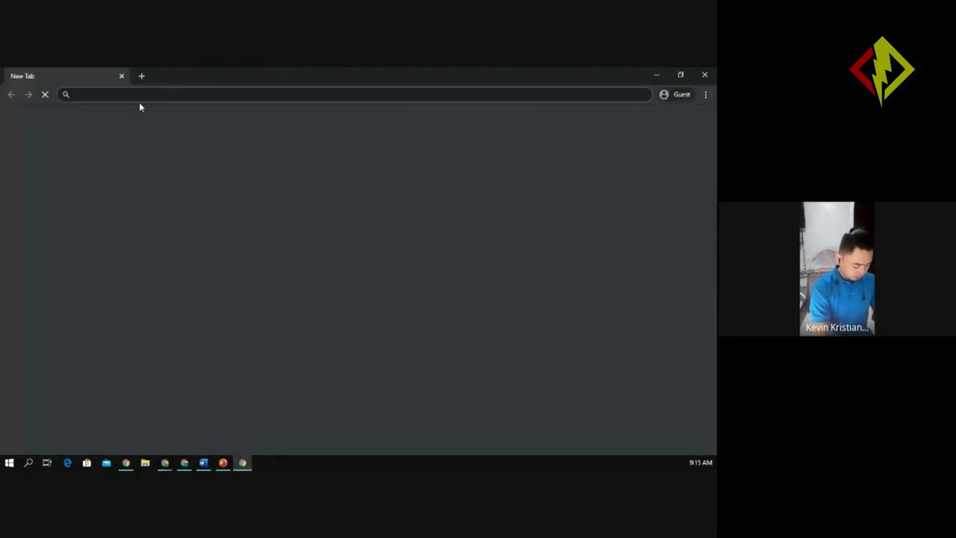
pyautogui.write('claSS')
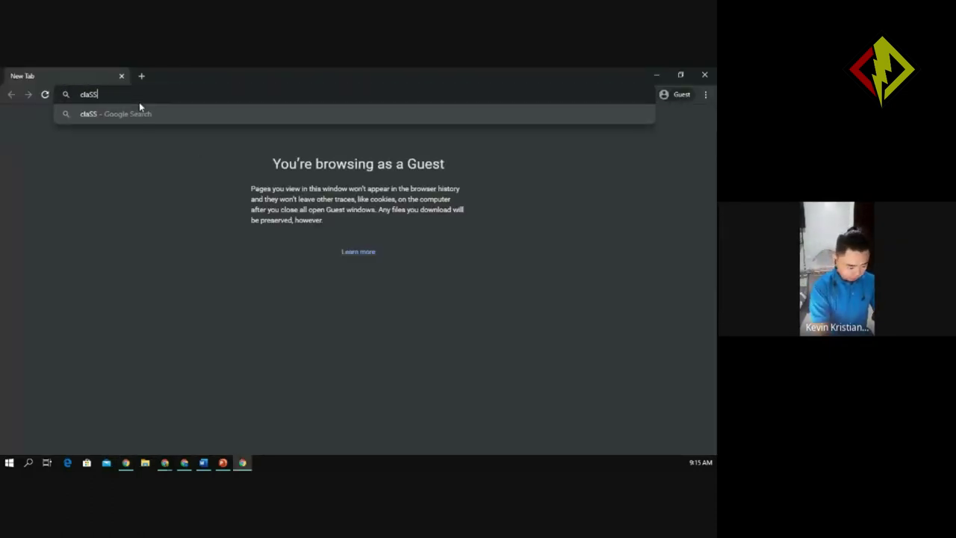
pyautogui.press('BackSpace')
pyautogui.press('BackSpace')
pyautogui.press('BackSpace')
pyautogui.write('assroom.google.c')
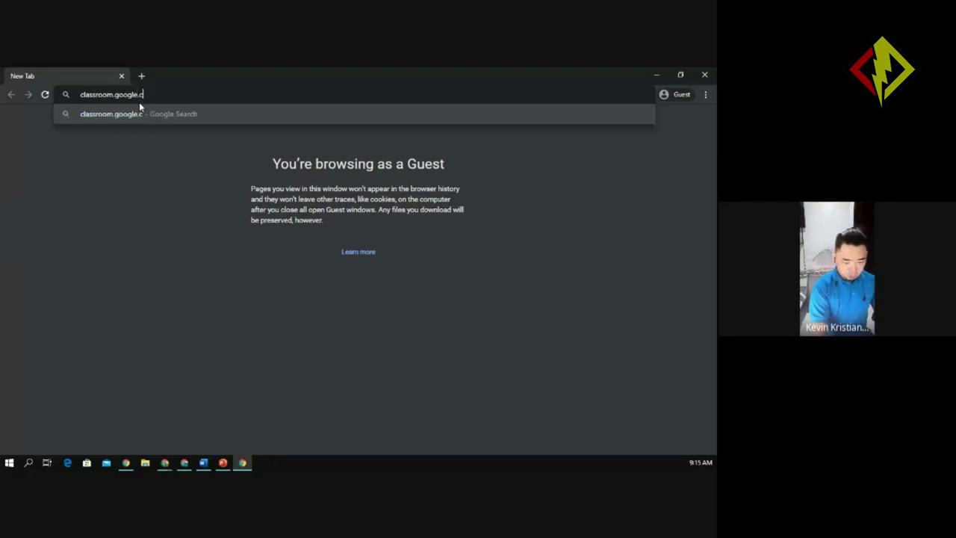
pyautogui.write('om')
pyautogui.press('Return')
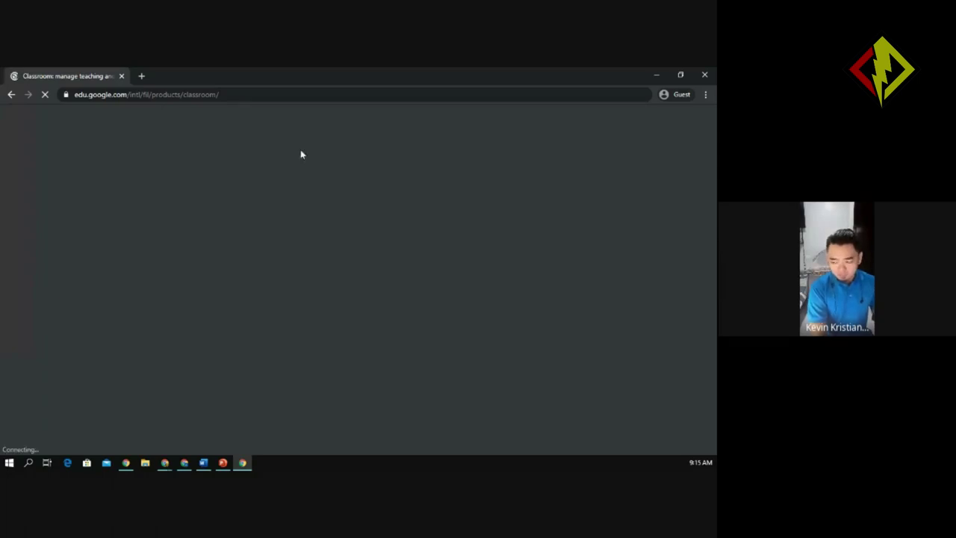
pyautogui.click(704, 75)
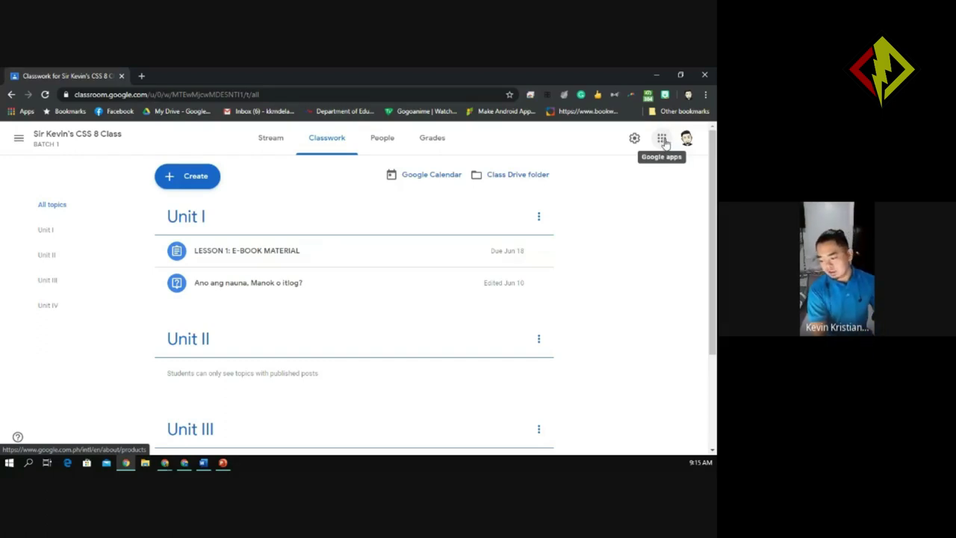
# Open the Google apps launcher and scroll down to the Classroom tile.
pyautogui.click(665, 146)
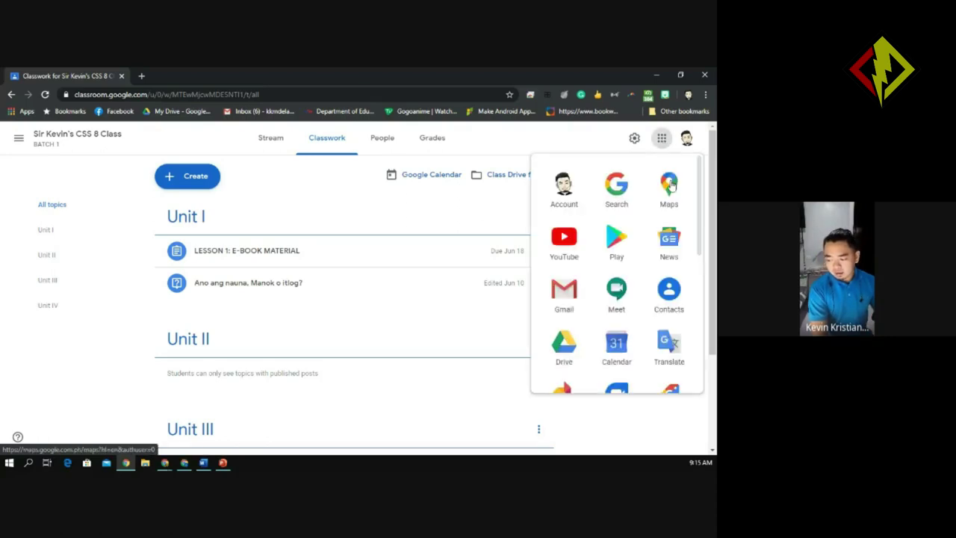
pyautogui.moveTo(702, 205); pyautogui.dragTo(699, 327)
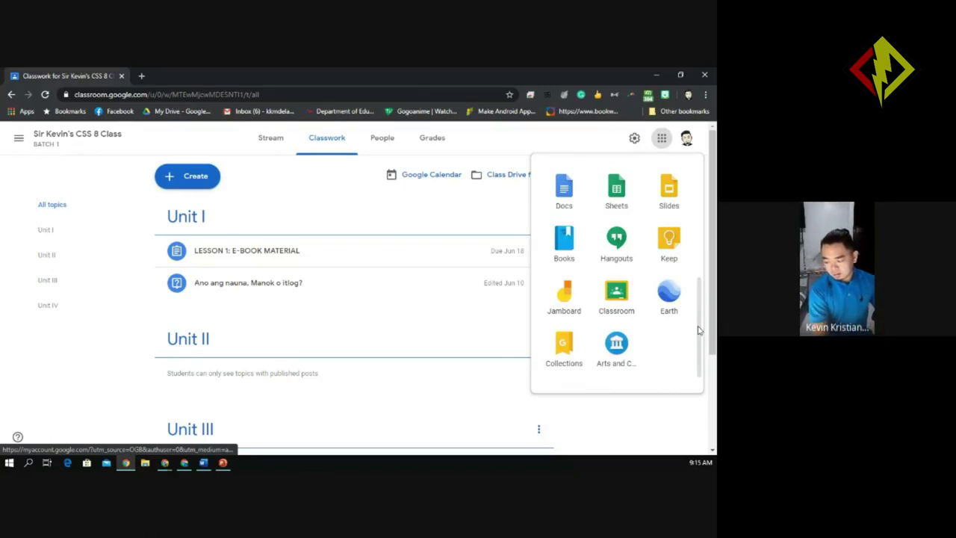
pyautogui.scroll(-1, 698, 330)
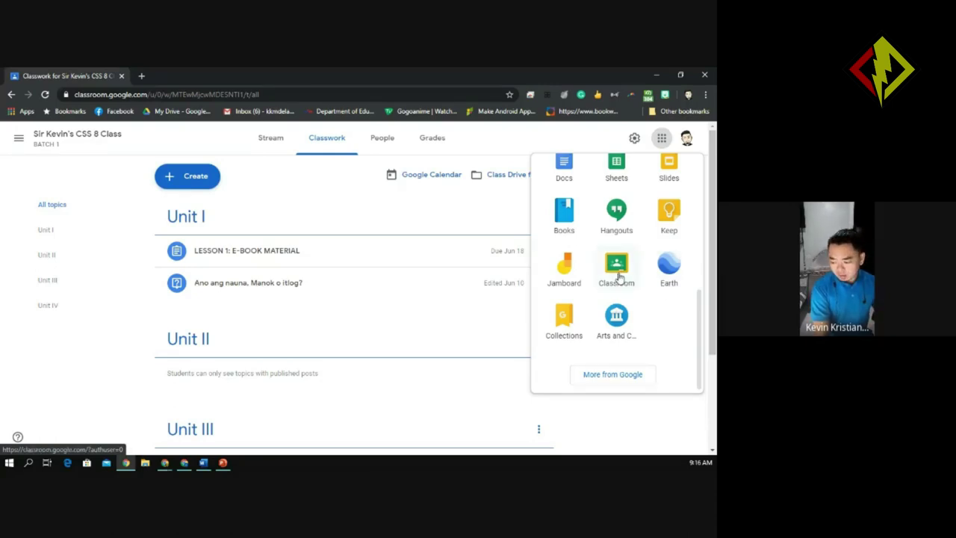
# Drag the Classroom shortcut into the first row between Account and Search, then close the launcher.
pyautogui.click(618, 277)
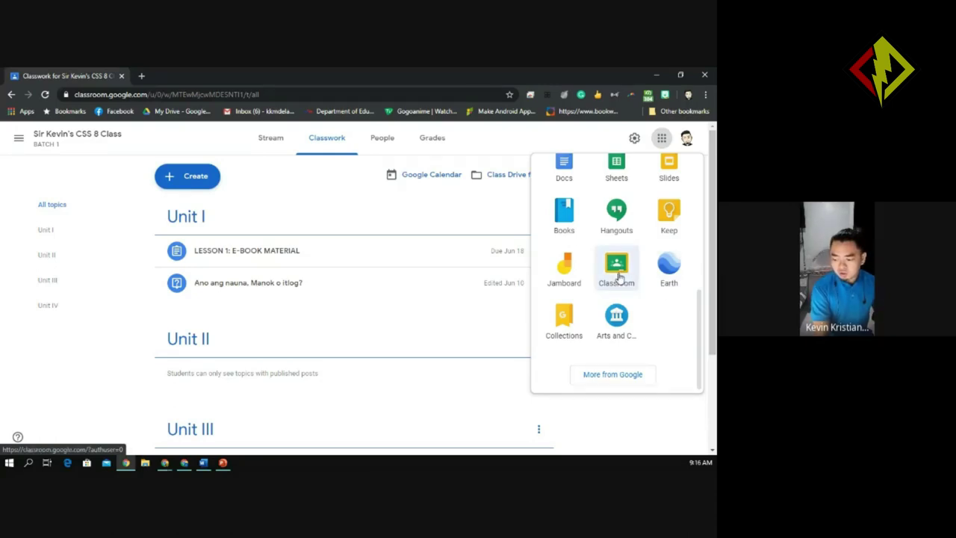
pyautogui.moveTo(619, 278); pyautogui.dragTo(676, 196)
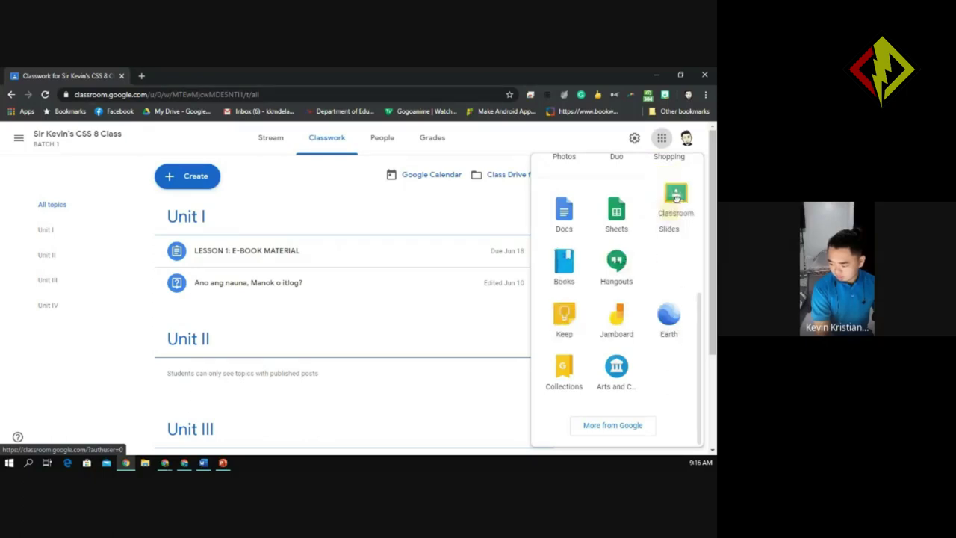
pyautogui.moveTo(676, 196); pyautogui.dragTo(702, 356)
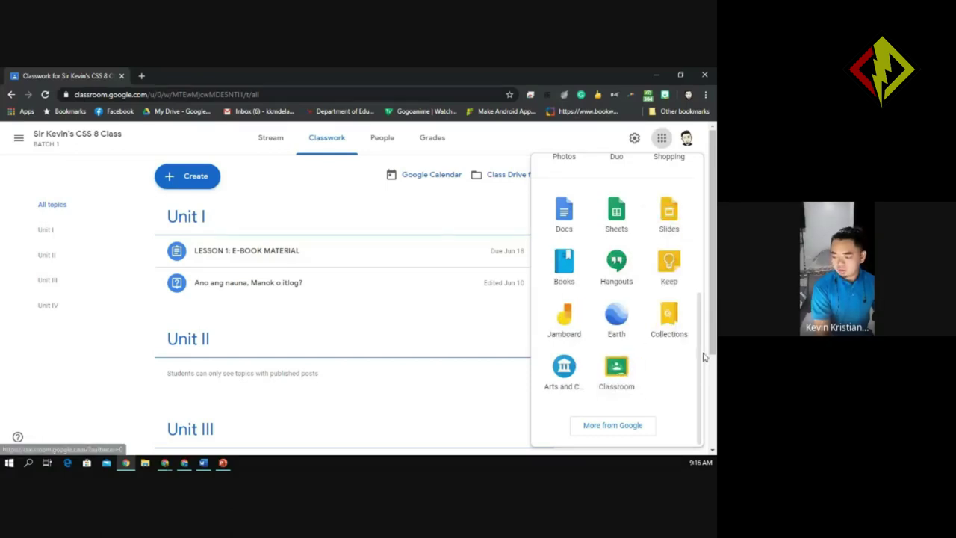
pyautogui.scroll(2, 701, 351)
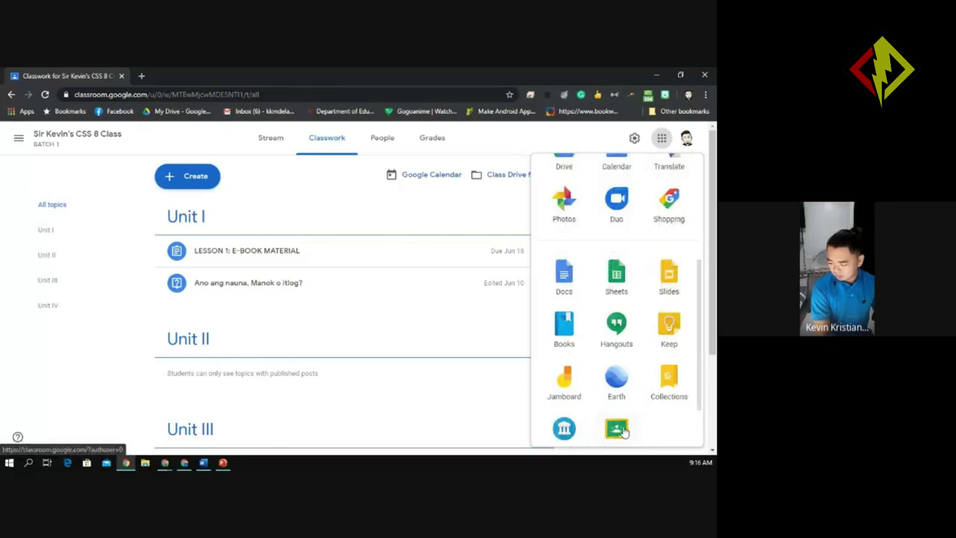
pyautogui.moveTo(616, 430); pyautogui.dragTo(566, 273)
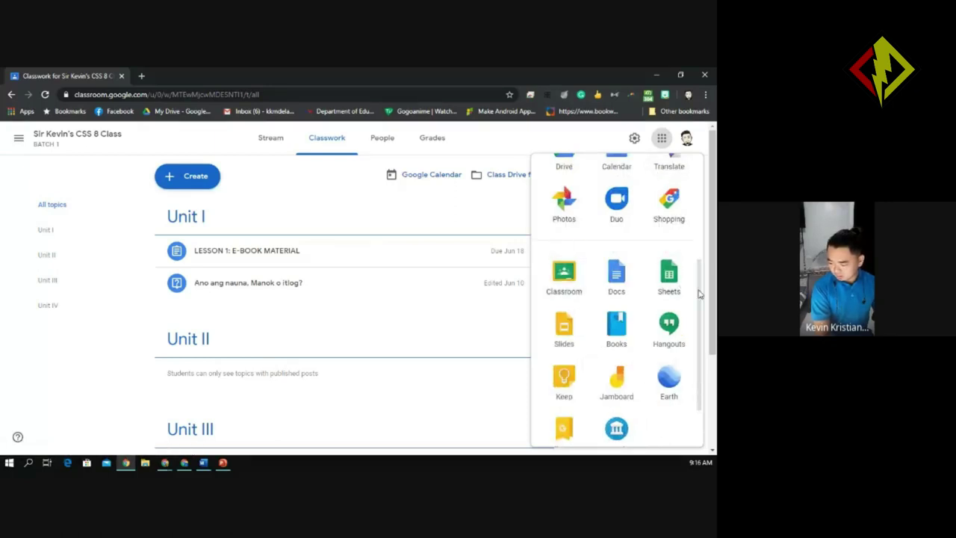
pyautogui.moveTo(700, 294); pyautogui.dragTo(696, 240)
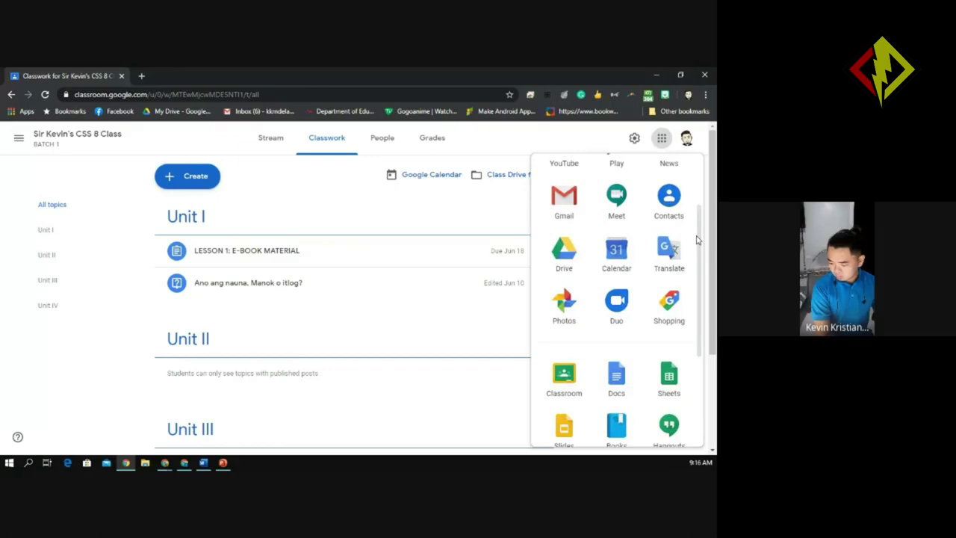
pyautogui.moveTo(568, 373); pyautogui.dragTo(547, 156)
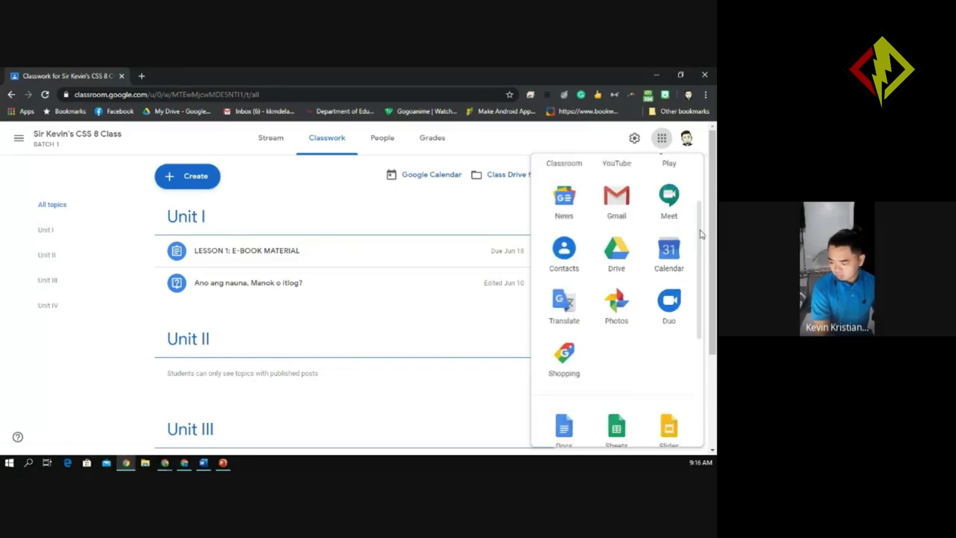
pyautogui.scroll(3, 701, 234)
pyautogui.moveTo(564, 240); pyautogui.dragTo(613, 192)
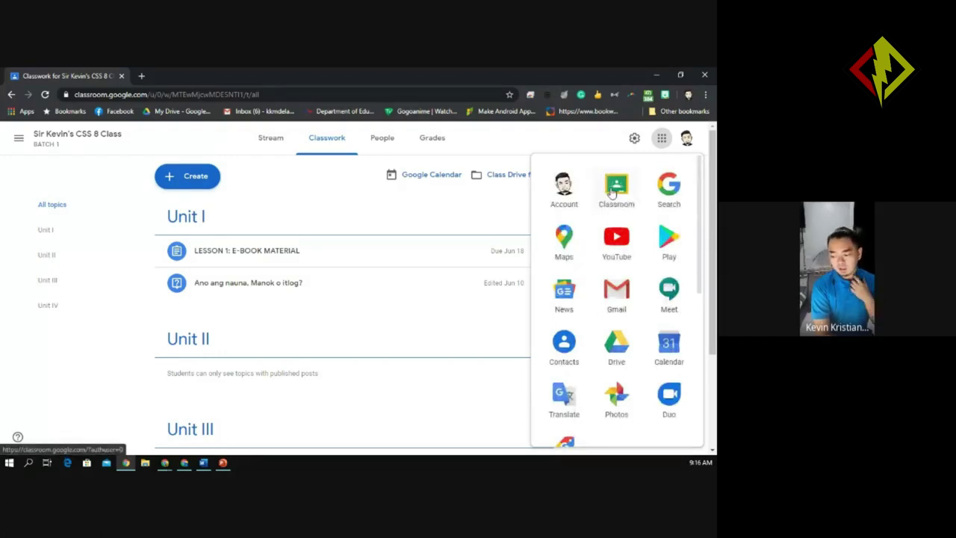
pyautogui.click(662, 137)
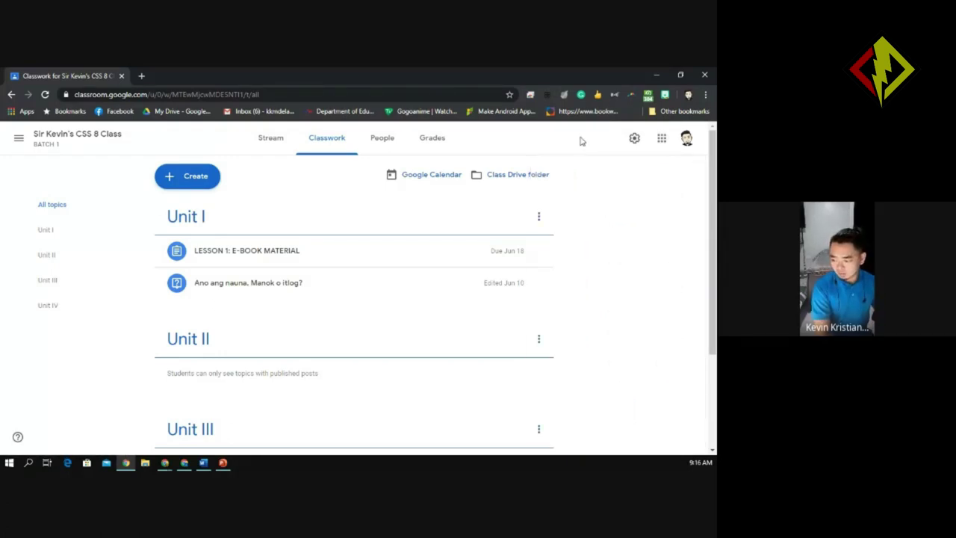
# Reopen the Google apps launcher to check Classroom's new position, then close it.
pyautogui.click(664, 139)
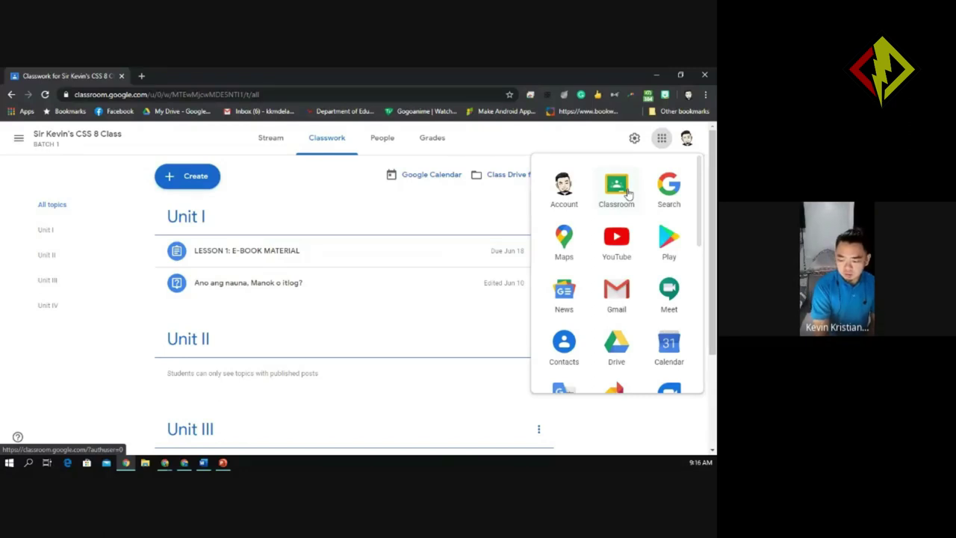
pyautogui.click(501, 147)
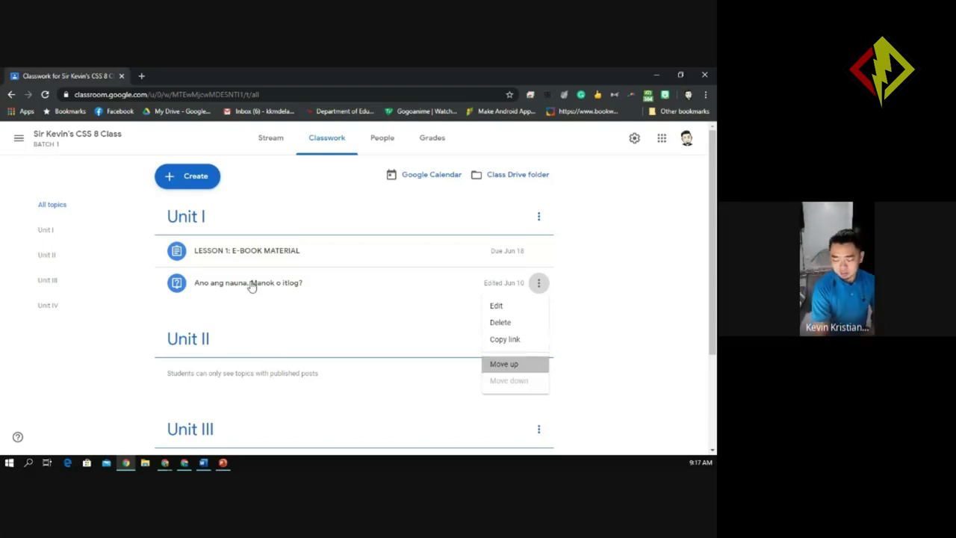
# Move the question 'Ano ang nauna, Manok o itlog?' above Lesson 1 and bring up the Create menu.
pyautogui.press('Return')
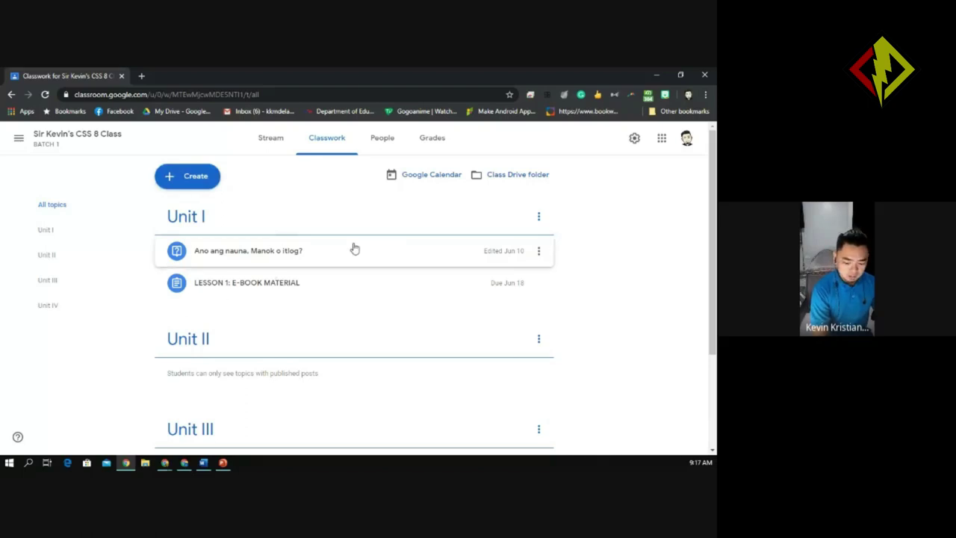
pyautogui.click(212, 186)
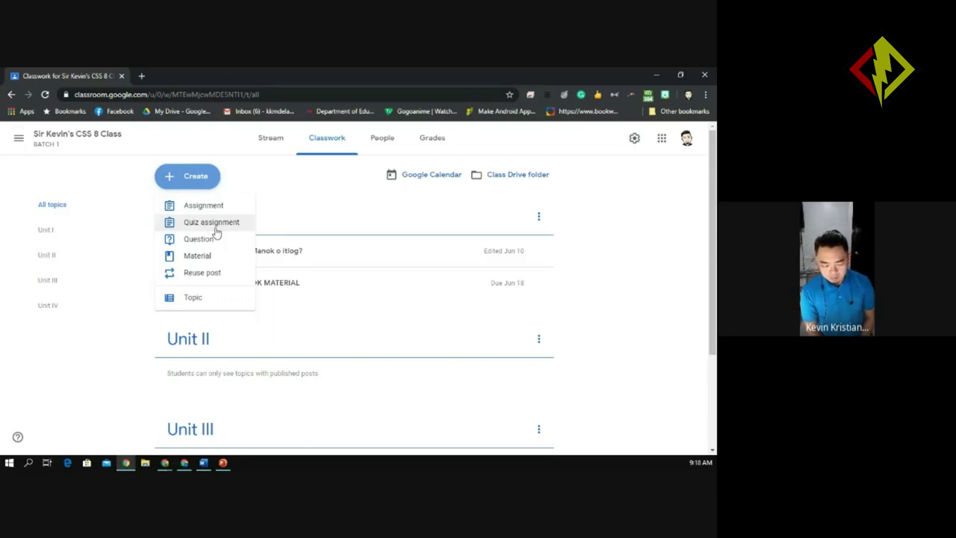
# Start a new quiz assignment with a Blank Quiz form attached, worth 100 points.
pyautogui.click(216, 233)
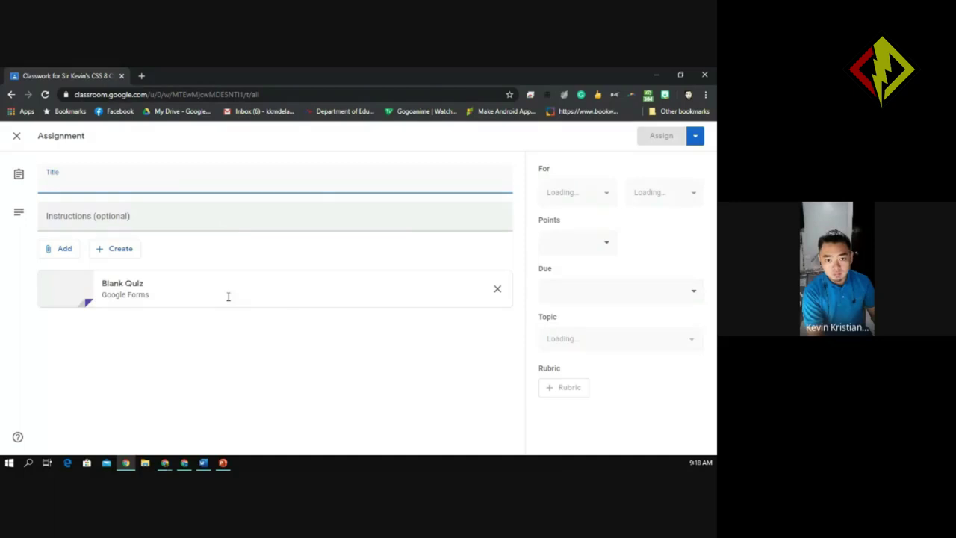
pyautogui.click(164, 463)
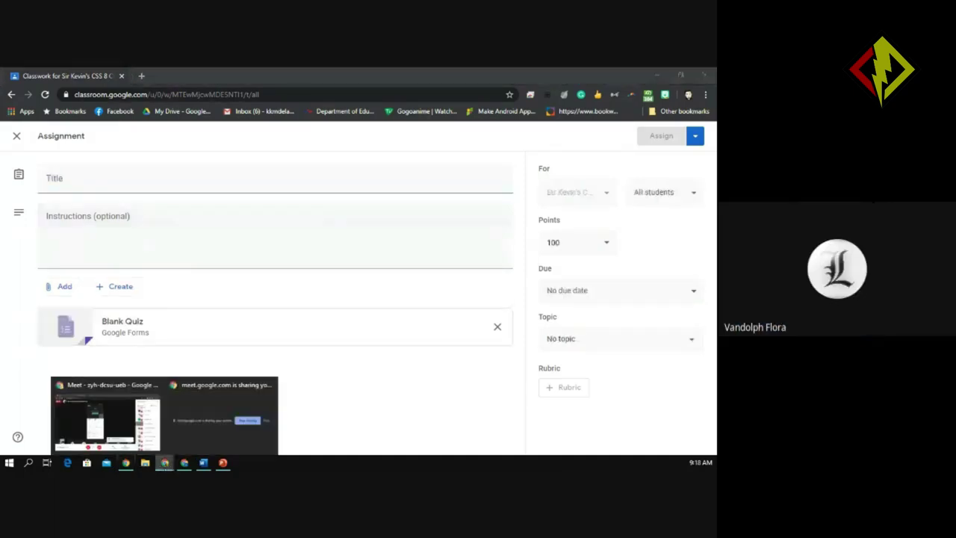
# Resume presenting in Meet, then bring the Classroom assignment window back to the front.
pyautogui.click(213, 431)
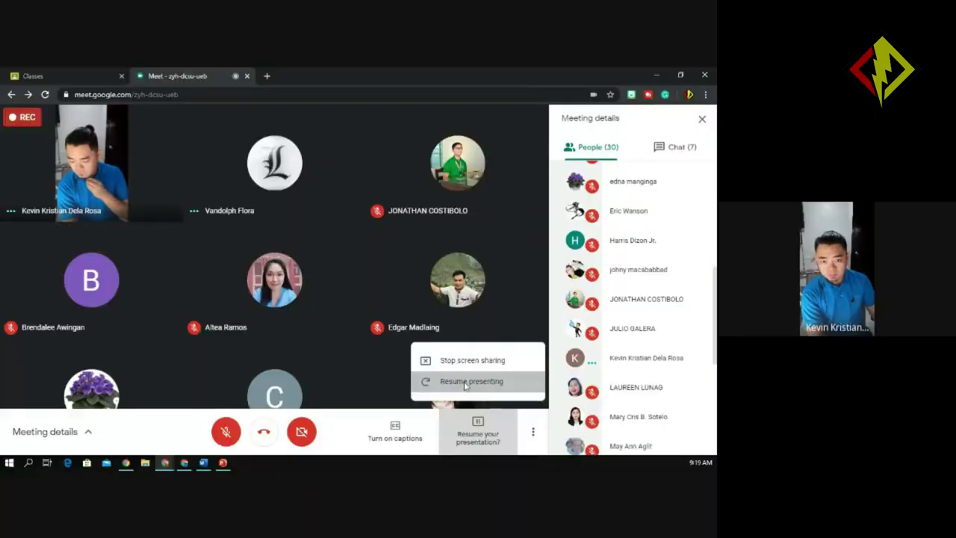
pyautogui.click(465, 383)
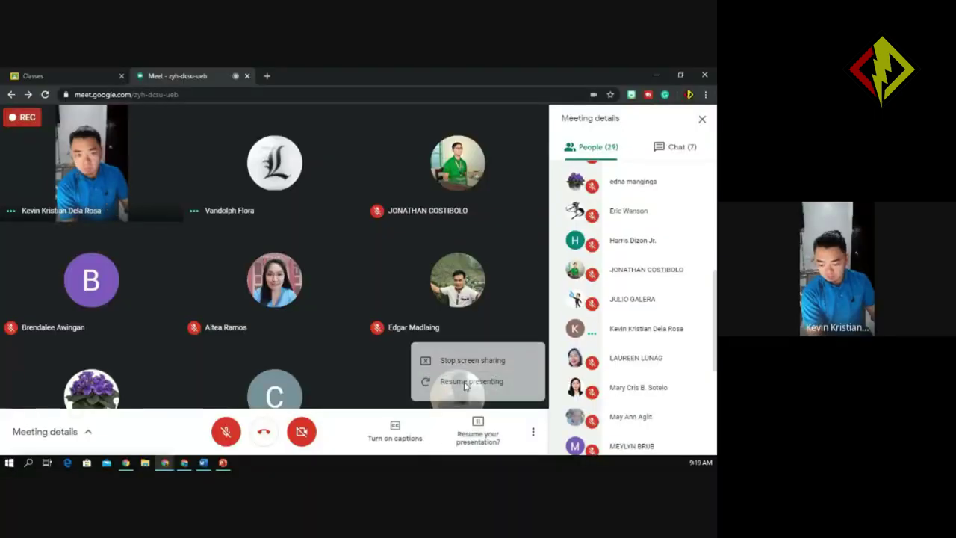
pyautogui.moveTo(126, 462)
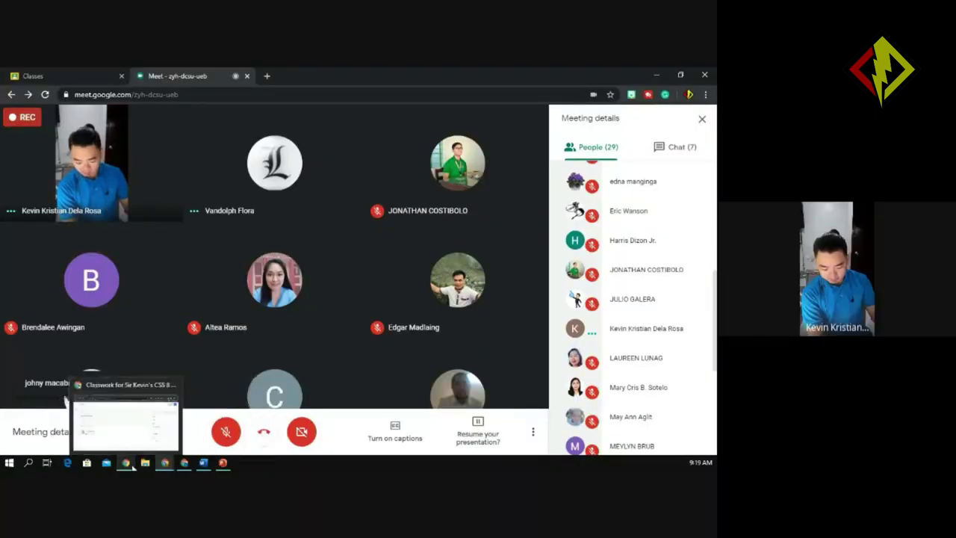
pyautogui.click(117, 434)
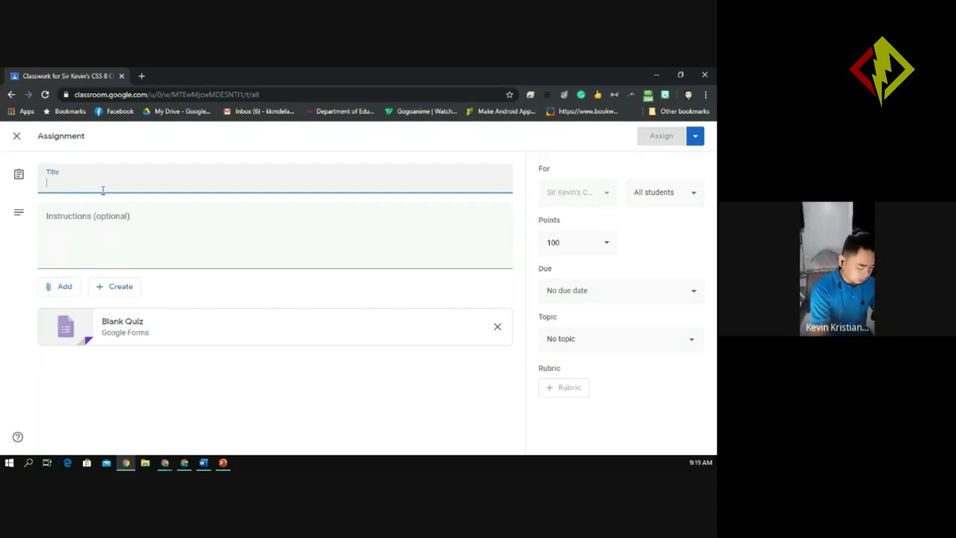
# Title the assignment 'Quiz 1', leave the instructions empty, and open the attached Blank Quiz form.
pyautogui.write('quiz')
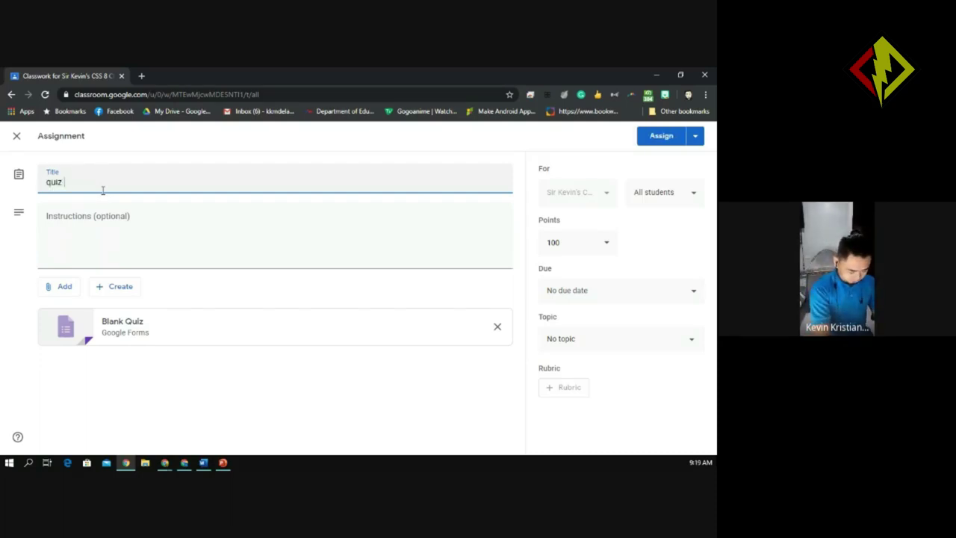
pyautogui.press('BackSpace')
pyautogui.press('BackSpace')
pyautogui.press('BackSpace')
pyautogui.press('BackSpace')
pyautogui.press('BackSpace')
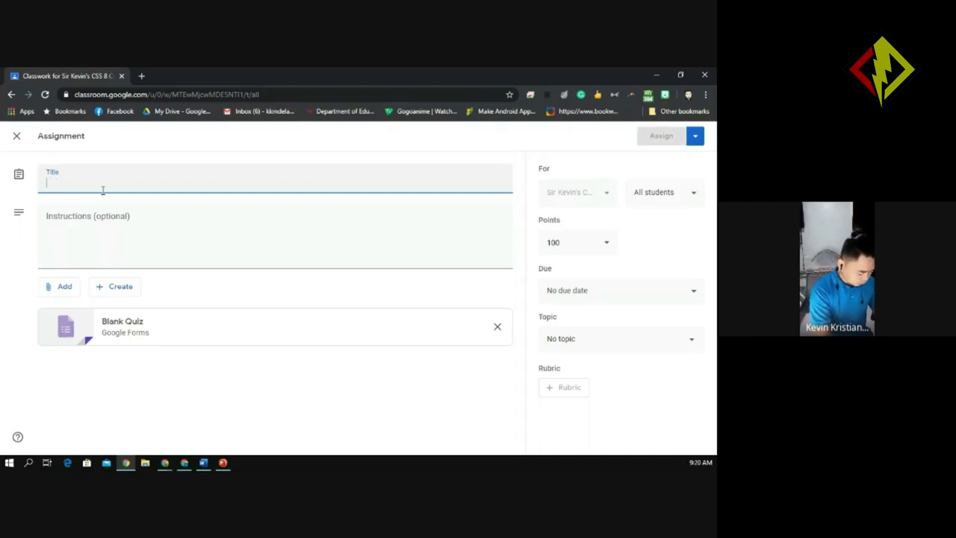
pyautogui.write('Quiz 1')
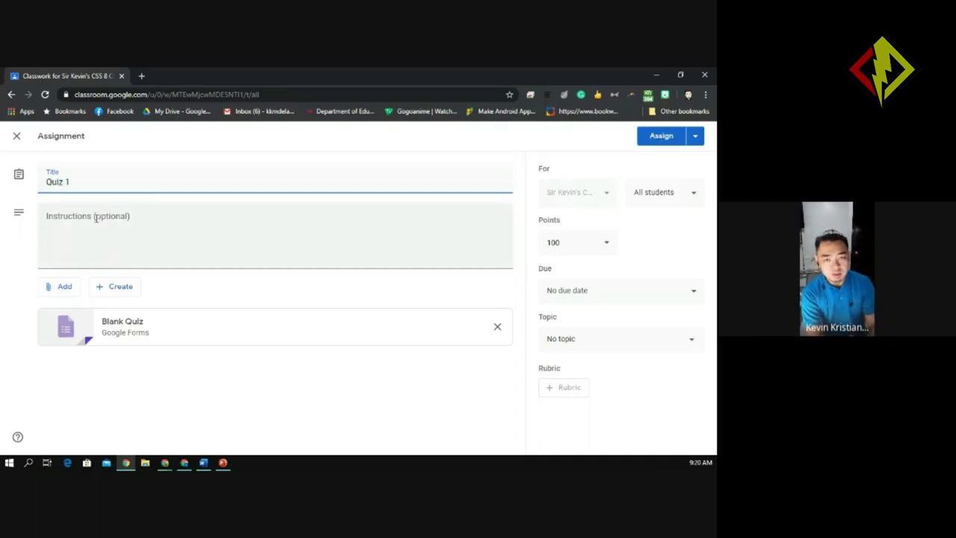
pyautogui.click(95, 218)
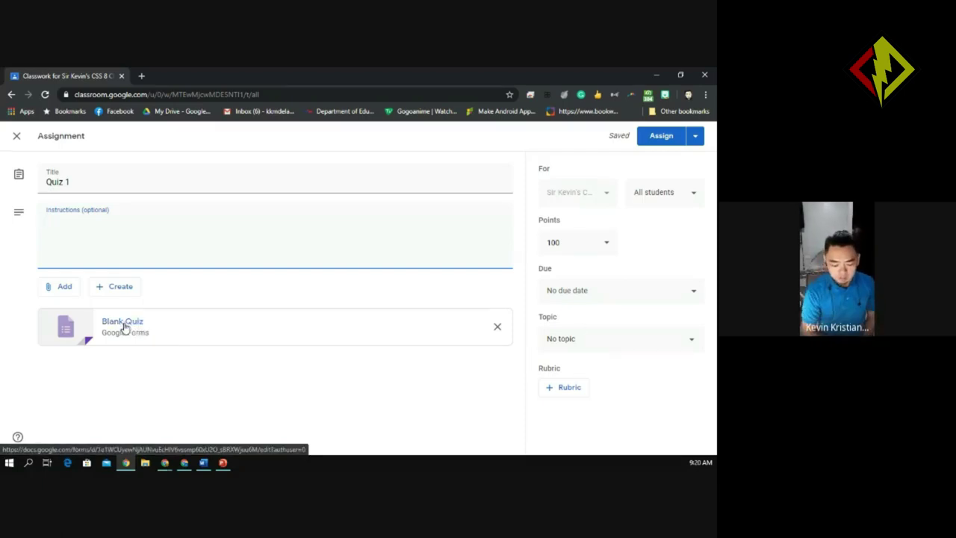
pyautogui.click(125, 327)
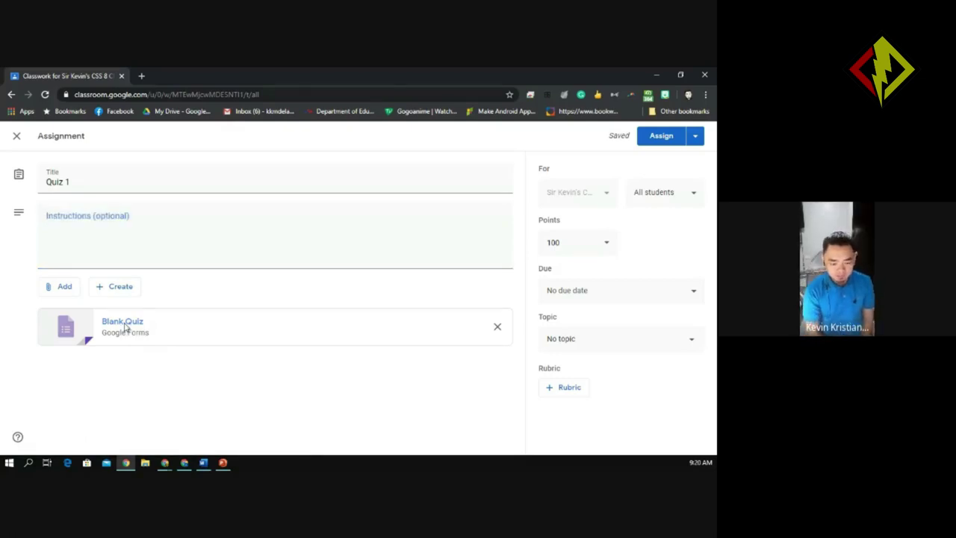
pyautogui.click(125, 327)
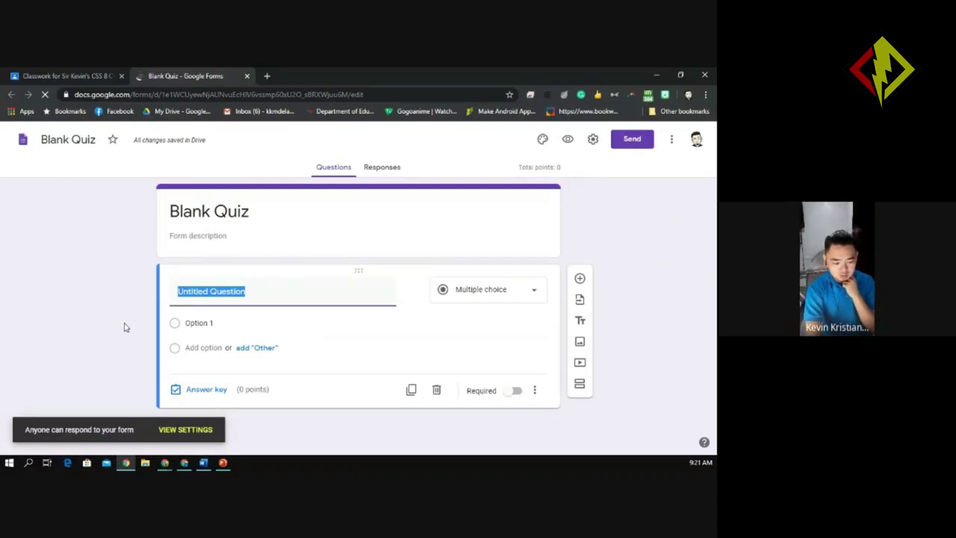
# Go to the Google Classroom Tutorials class's Classwork page and view the kinds of post to create.
pyautogui.click(59, 76)
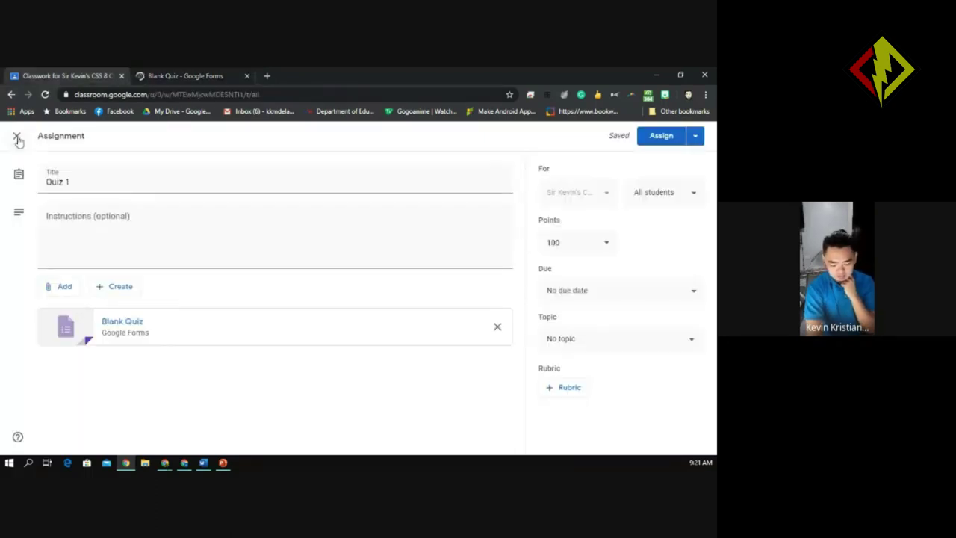
pyautogui.moveTo(164, 462)
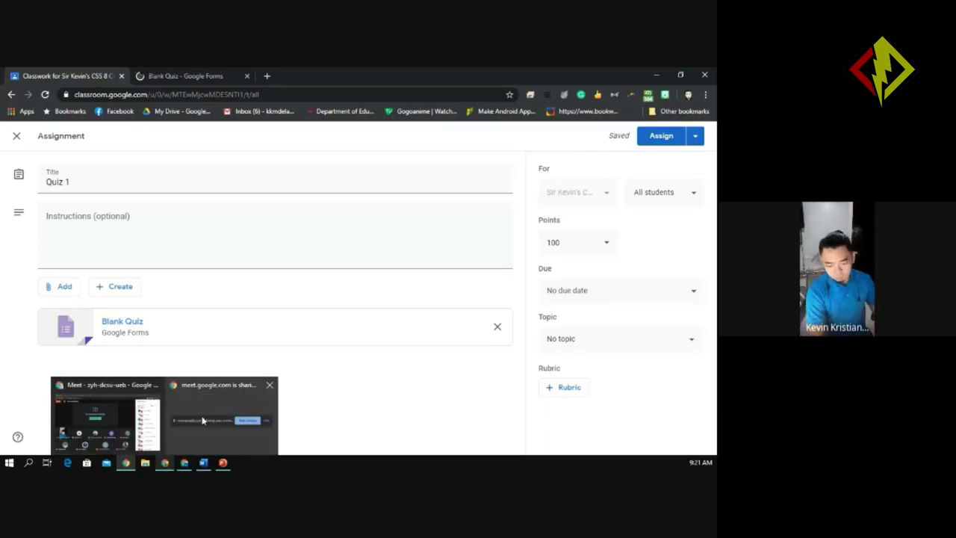
pyautogui.click(128, 381)
pyautogui.click(33, 76)
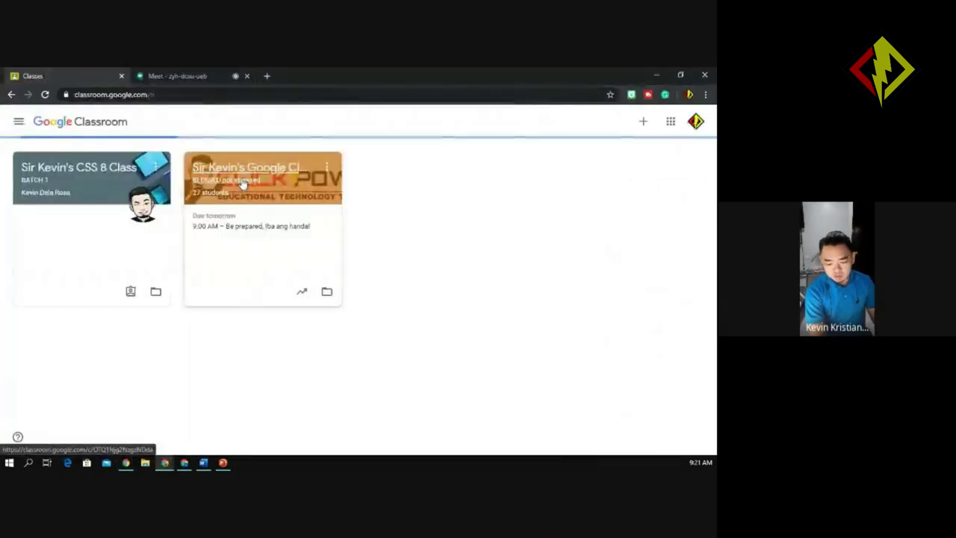
pyautogui.click(242, 179)
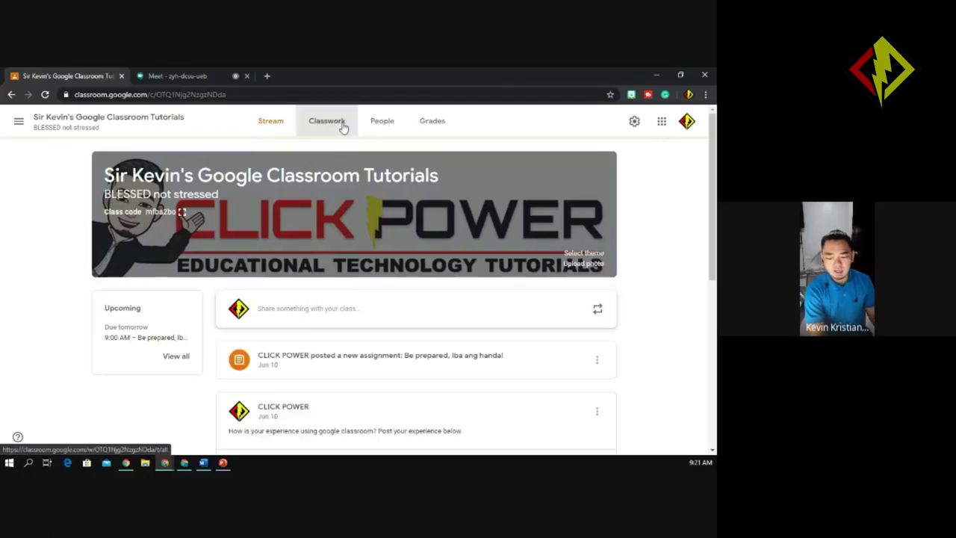
pyautogui.click(343, 128)
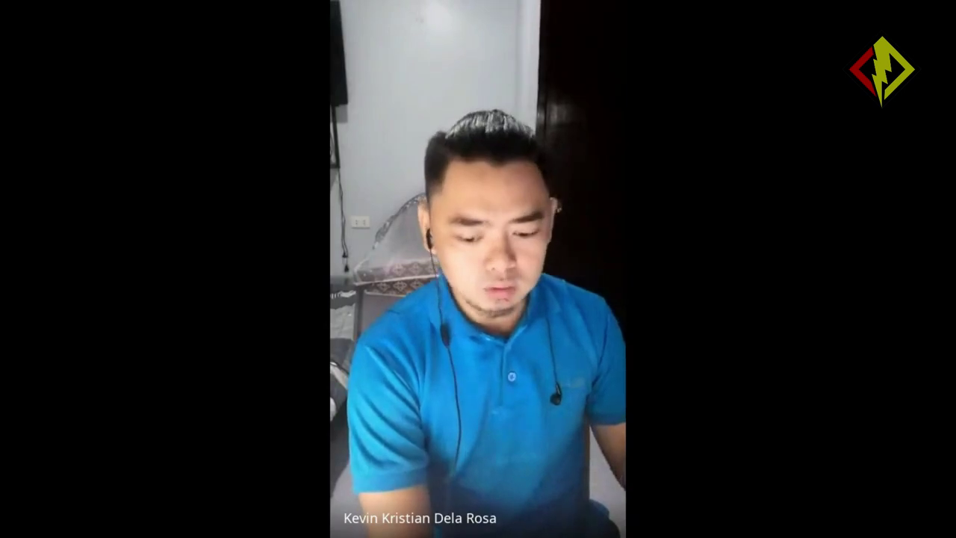
pyautogui.click(208, 167)
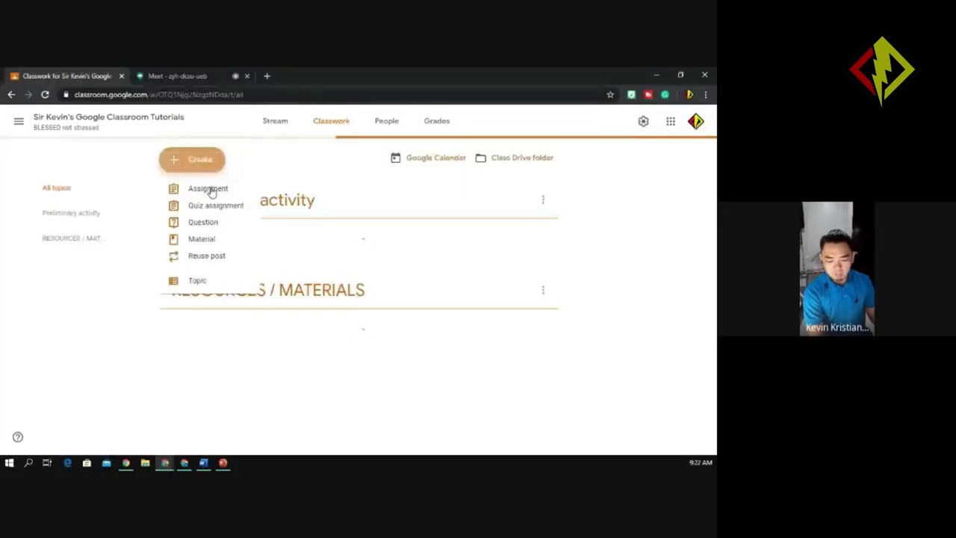
# Start a new Classroom assignment with a new Untitled Google Form attached, then return to Quiz 1.
pyautogui.click(209, 189)
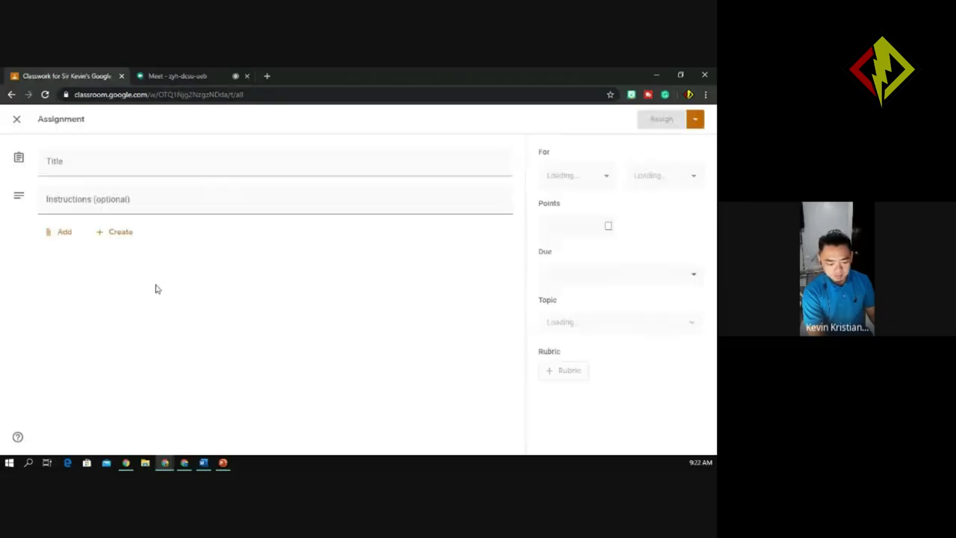
pyautogui.click(121, 238)
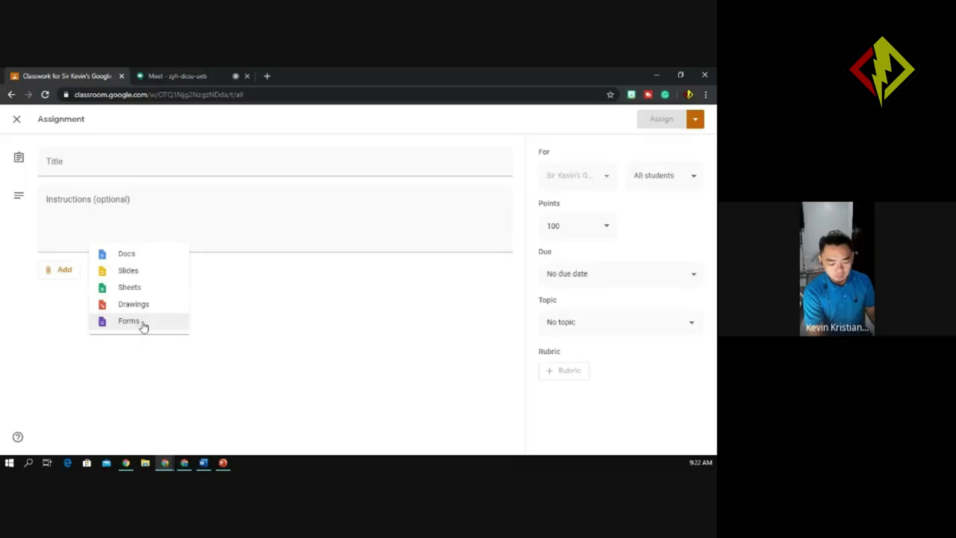
pyautogui.click(142, 323)
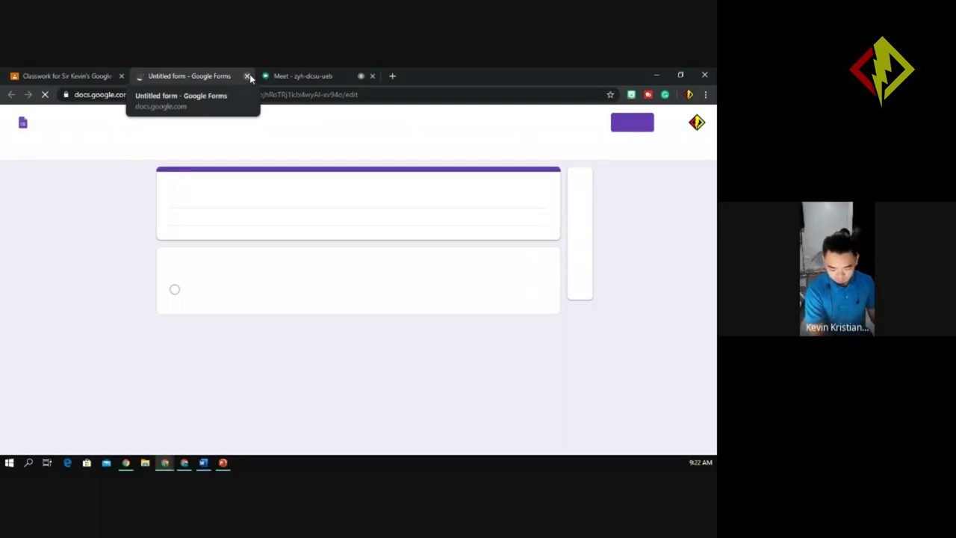
pyautogui.click(174, 466)
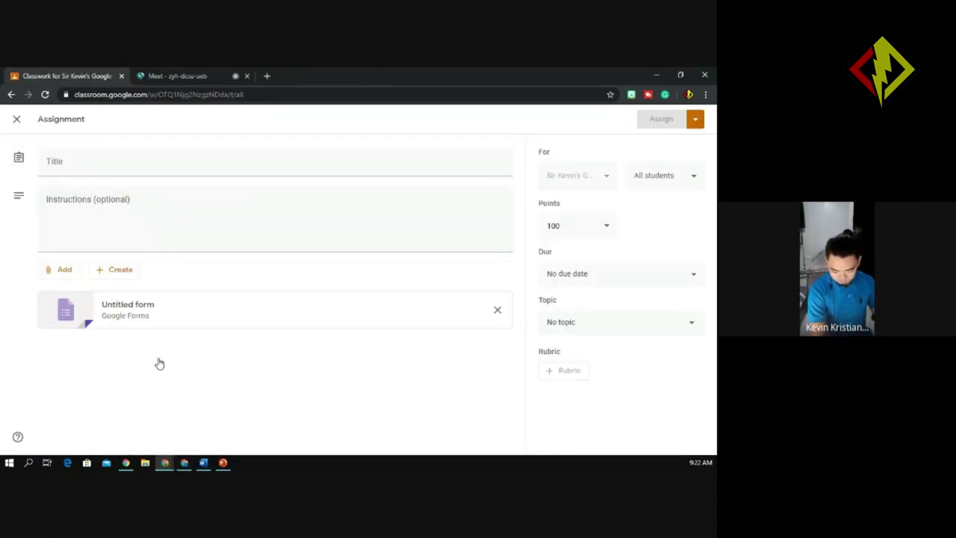
# Switch to the Blank Quiz form, dismiss the quiz introduction popup, and bring up its settings.
pyautogui.click(141, 427)
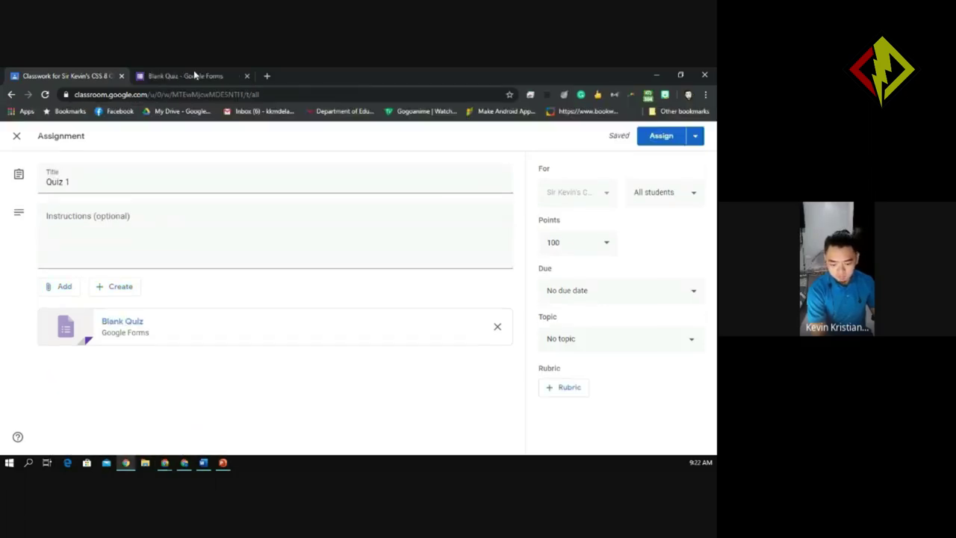
pyautogui.click(194, 76)
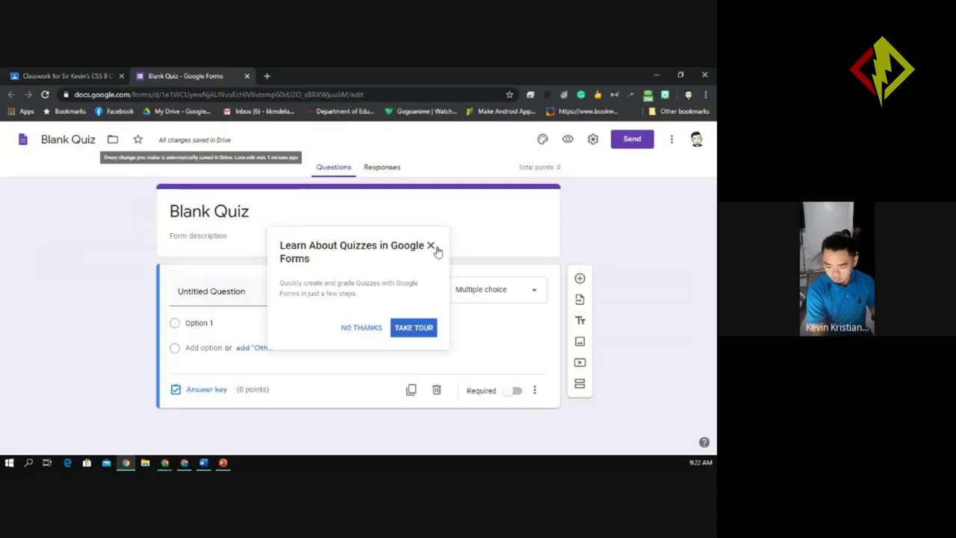
pyautogui.click(365, 328)
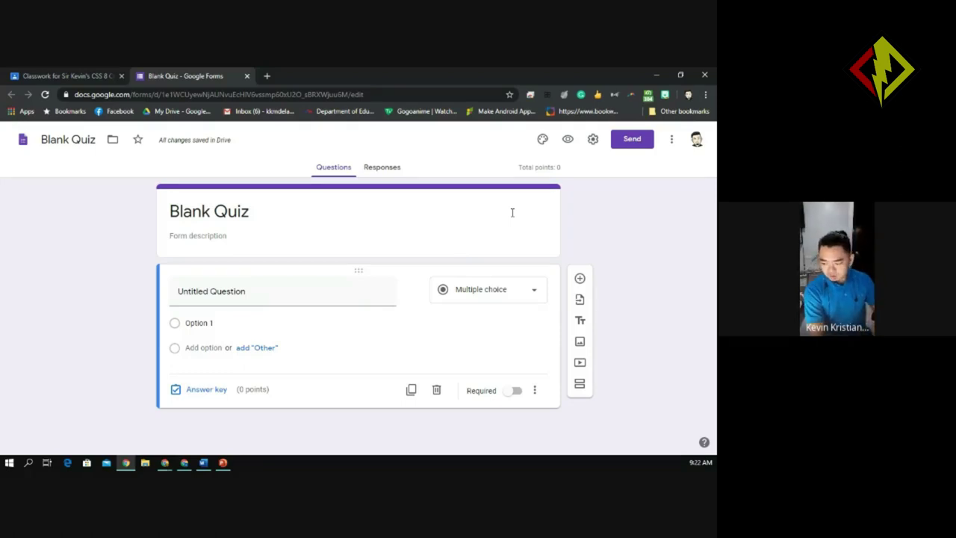
pyautogui.click(593, 142)
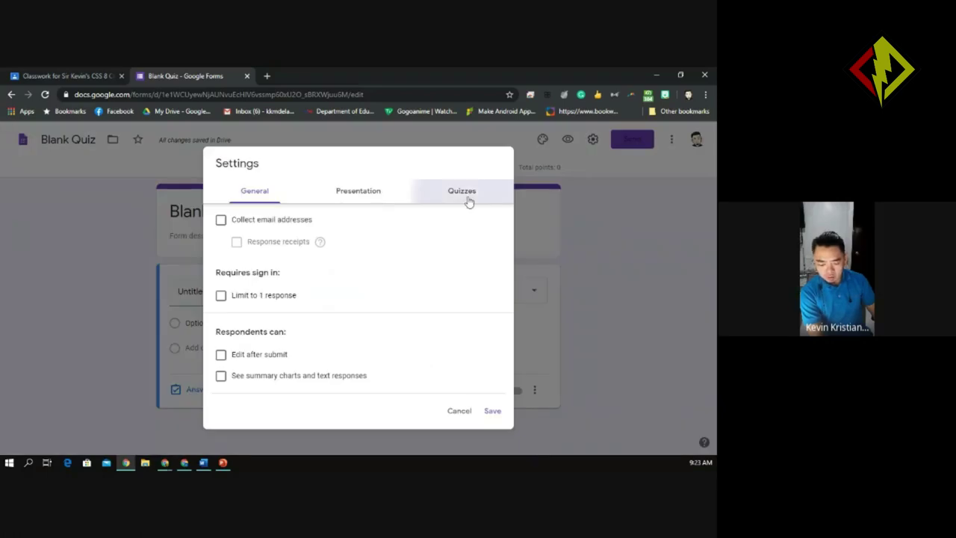
# In the Quizzes settings, toggle Make this a quiz off and back on, then close settings.
pyautogui.click(468, 200)
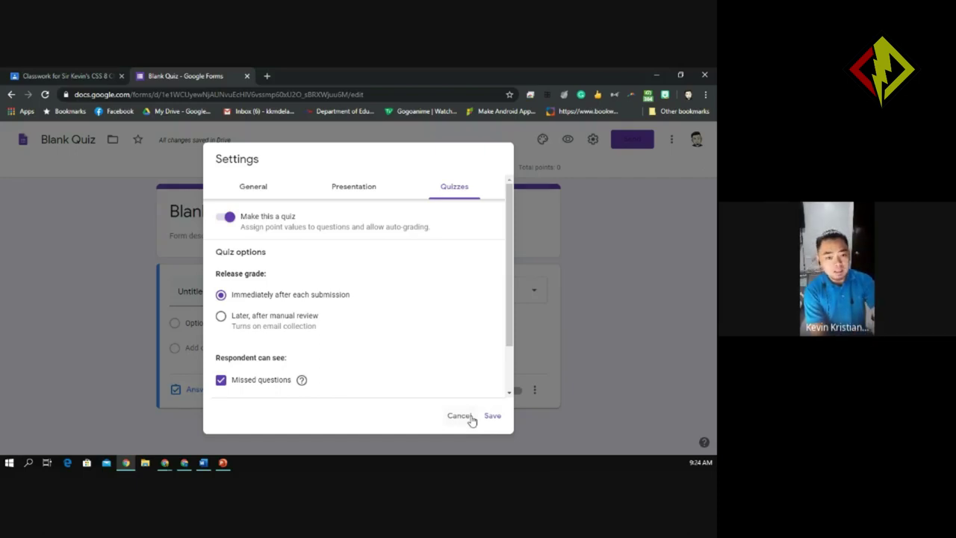
pyautogui.click(575, 282)
pyautogui.click(593, 140)
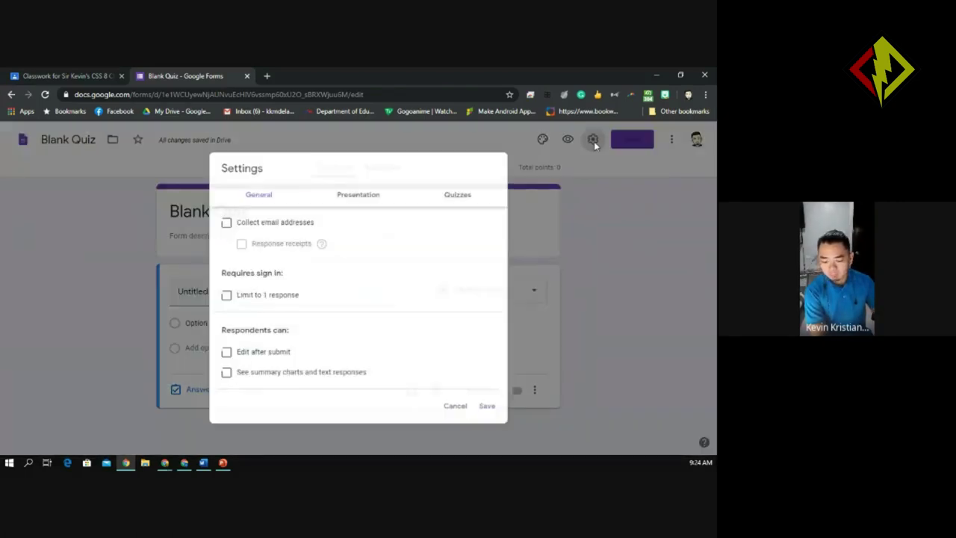
pyautogui.click(459, 196)
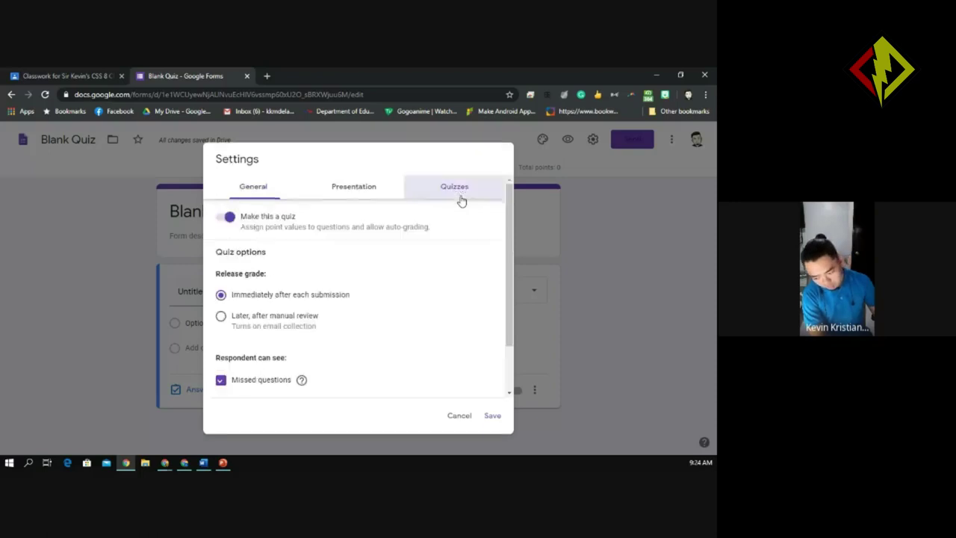
pyautogui.click(230, 219)
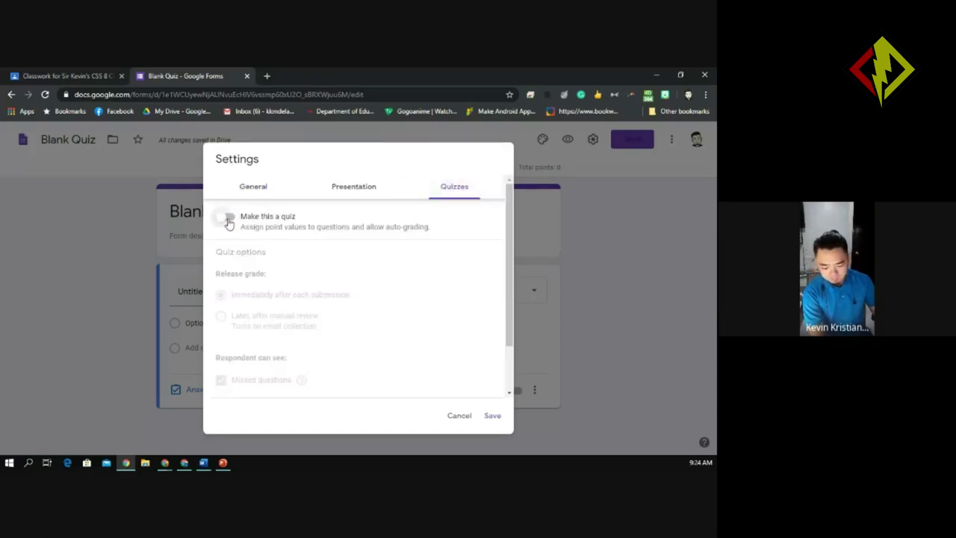
pyautogui.click(229, 222)
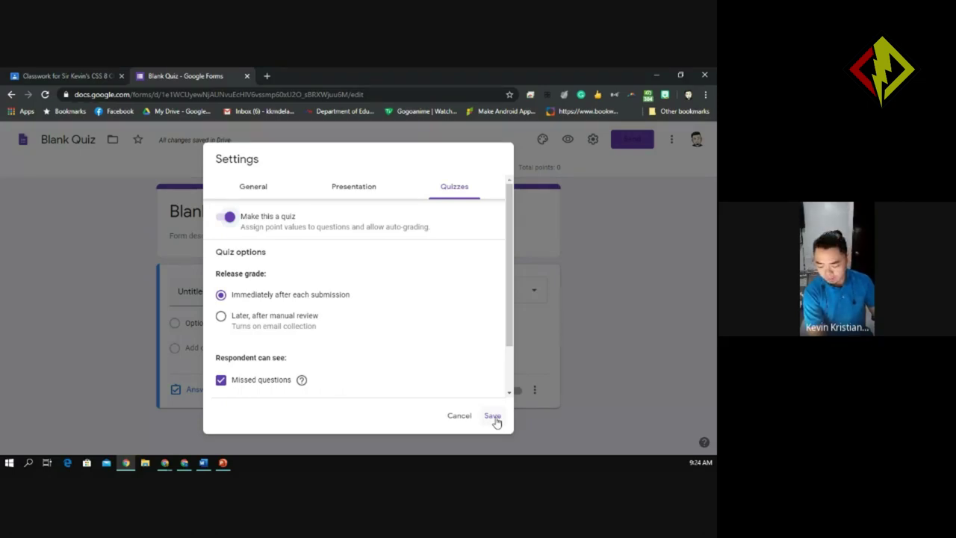
pyautogui.click(463, 417)
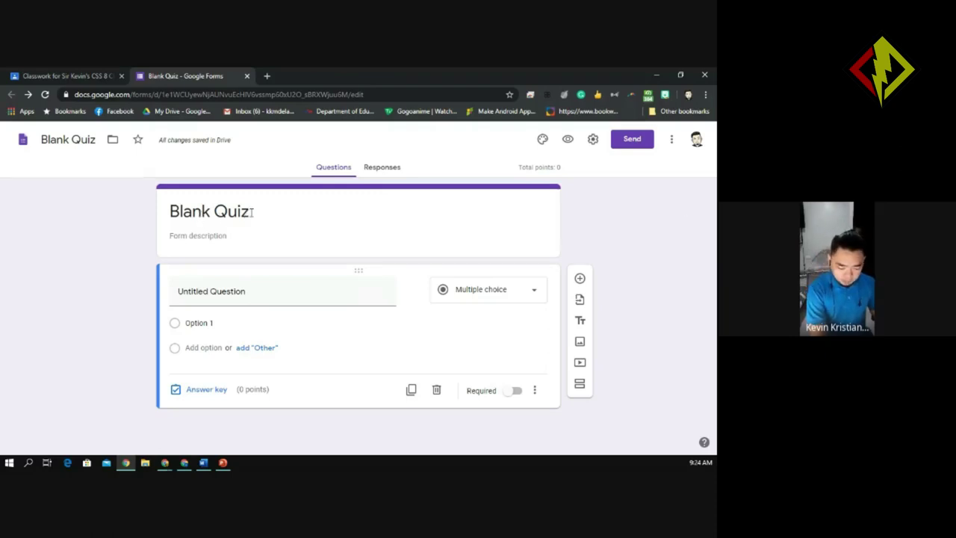
# Rename the form title from Blank Quiz to 'Quiz 1'.
pyautogui.moveTo(252, 212); pyautogui.dragTo(157, 215)
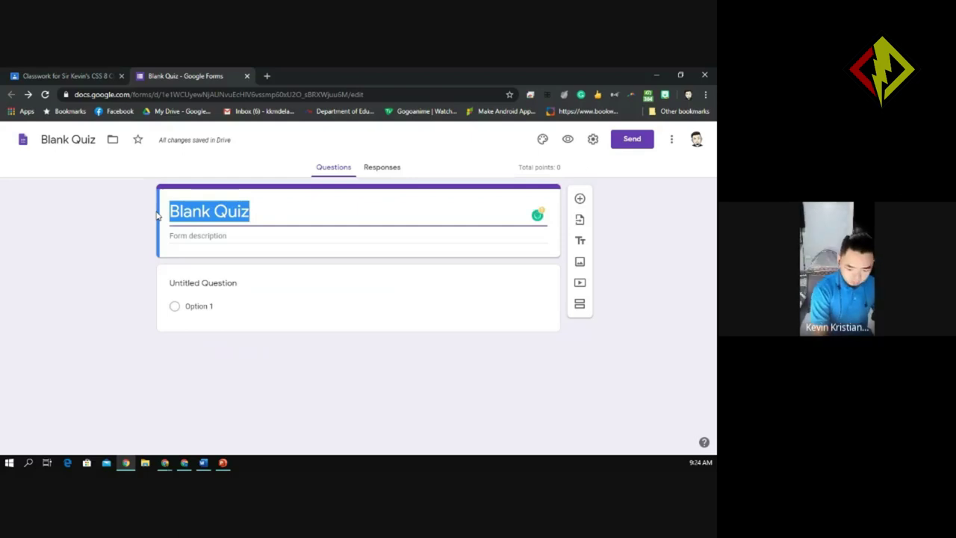
pyautogui.write('quiz')
pyautogui.press('BackSpace')
pyautogui.press('BackSpace')
pyautogui.press('BackSpace')
pyautogui.press('BackSpace')
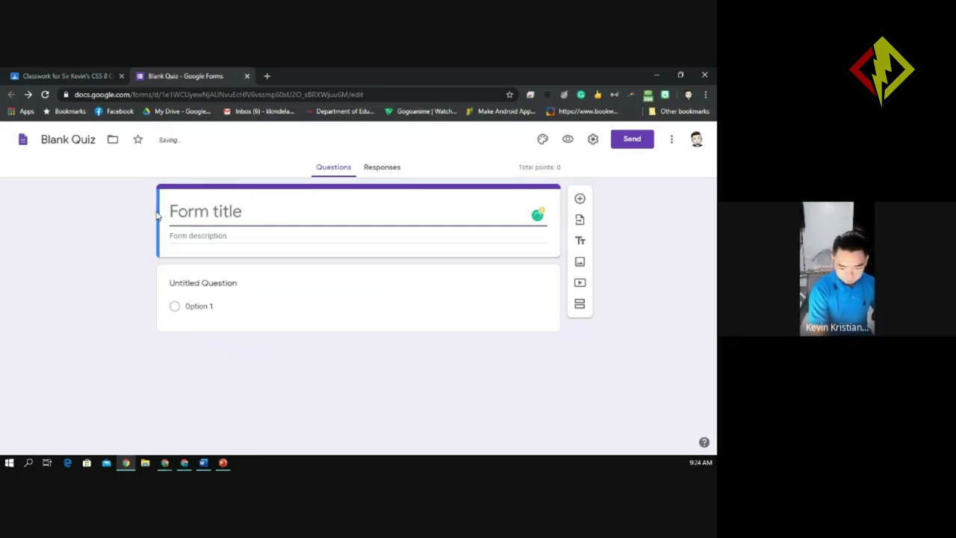
pyautogui.write('Quiz')
pyautogui.click(215, 212)
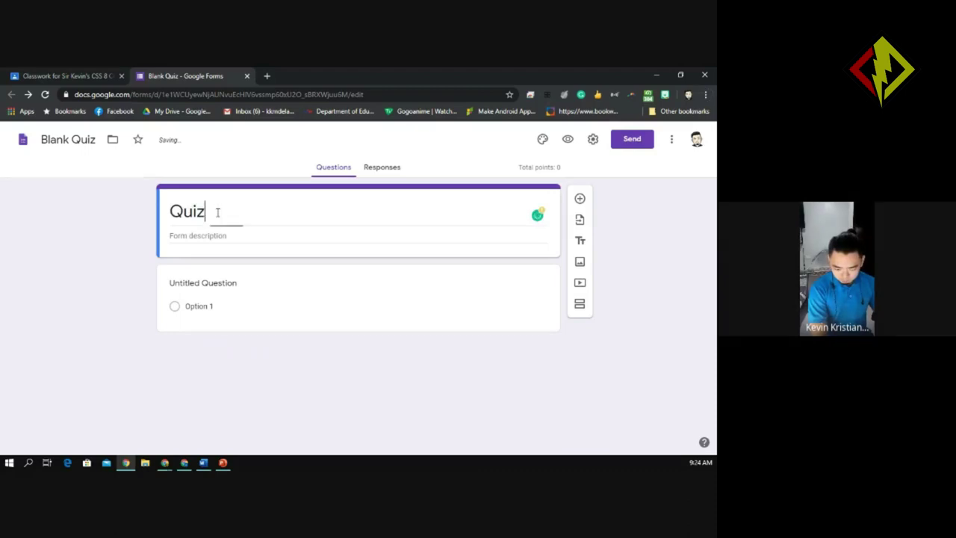
pyautogui.write('1')
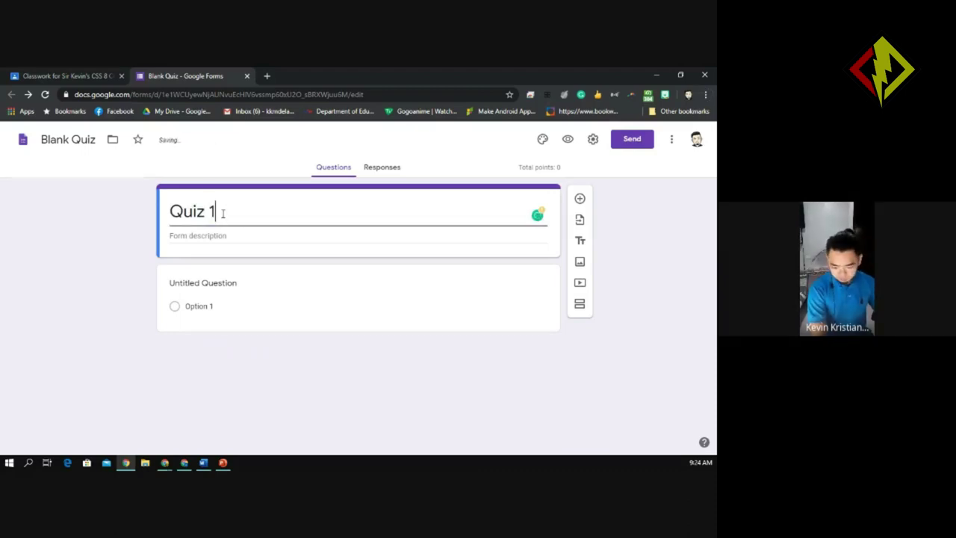
pyautogui.click(207, 236)
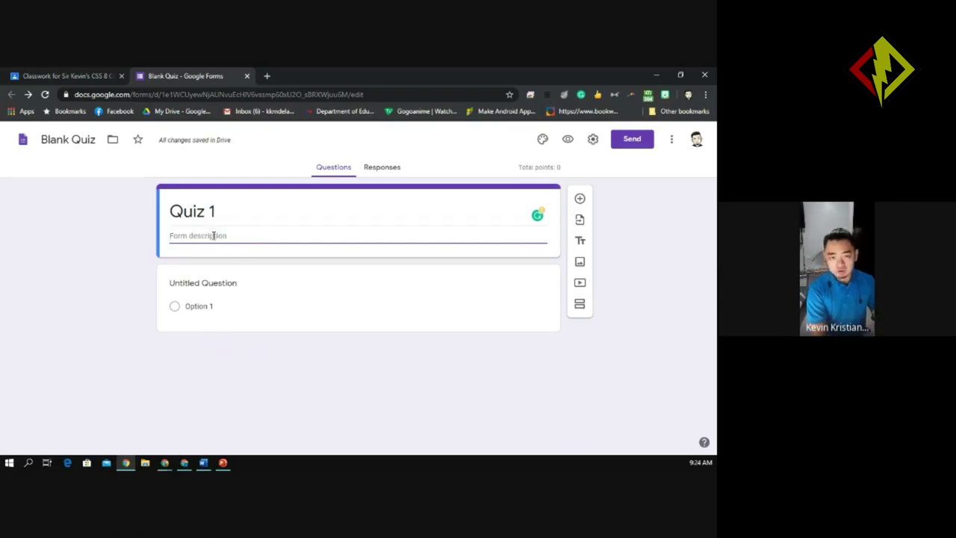
# Dismiss the sign-in popup, browse question types without changing, and add a second question.
pyautogui.click(204, 283)
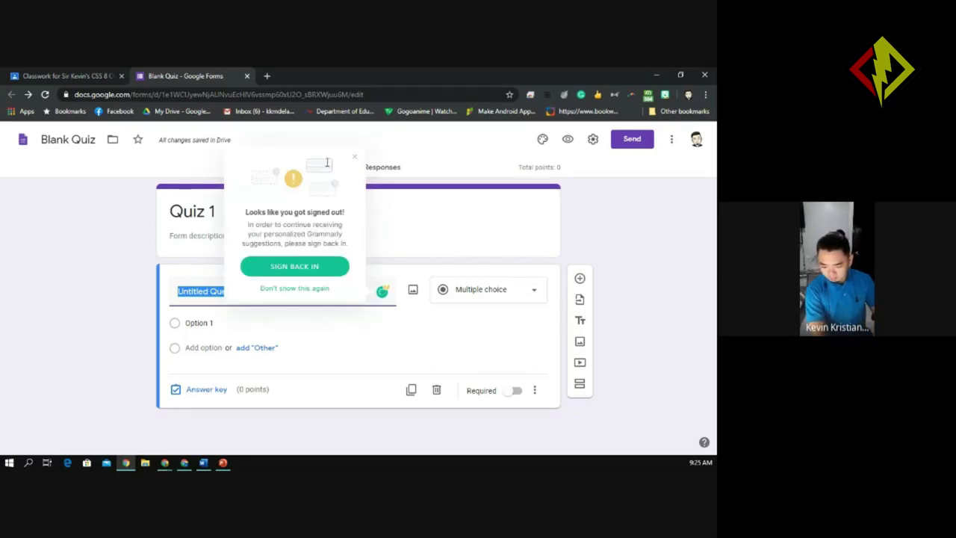
pyautogui.click(354, 156)
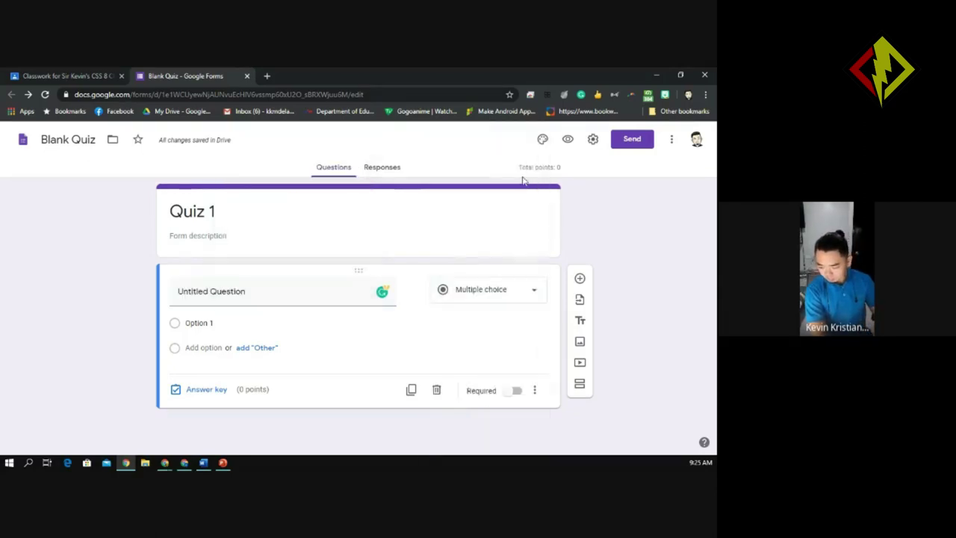
pyautogui.click(531, 297)
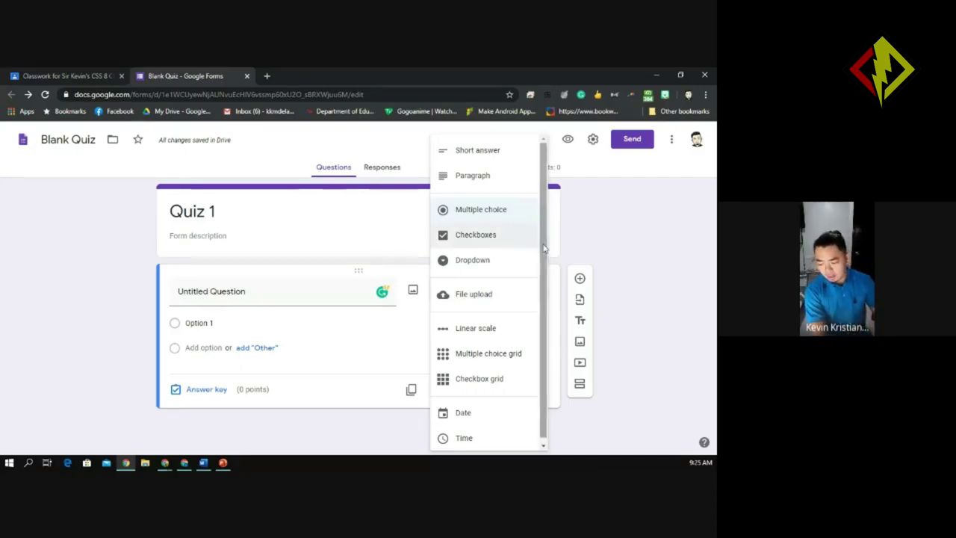
pyautogui.moveTo(545, 256); pyautogui.dragTo(546, 262)
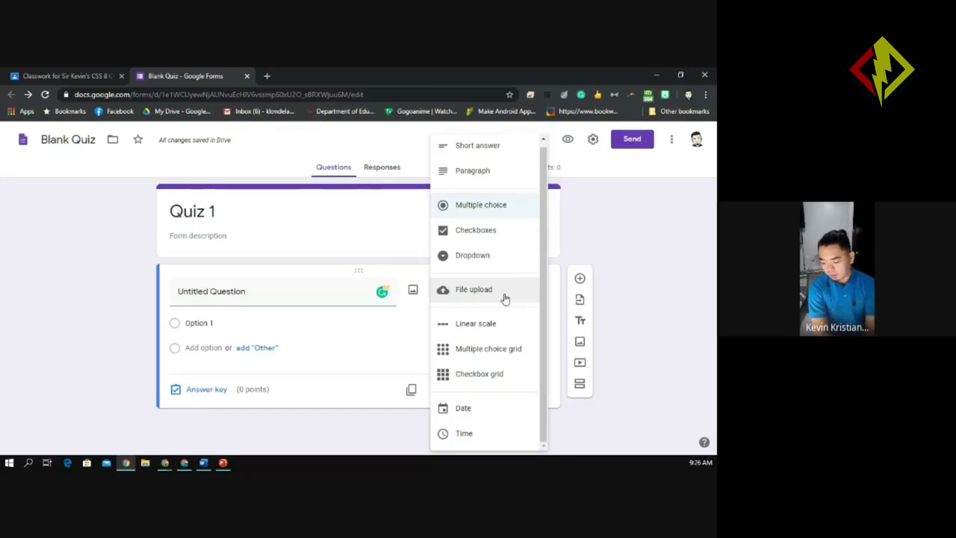
pyautogui.click(379, 250)
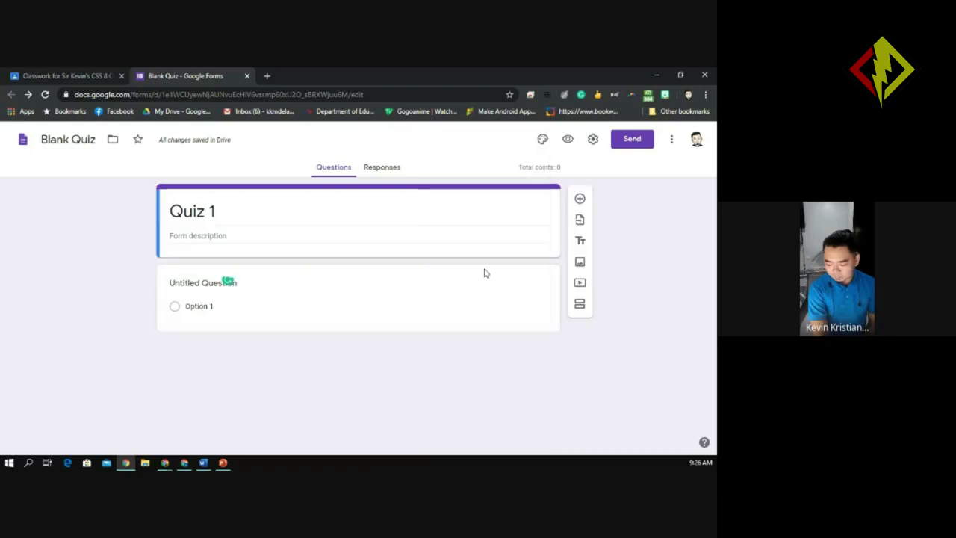
pyautogui.click(427, 298)
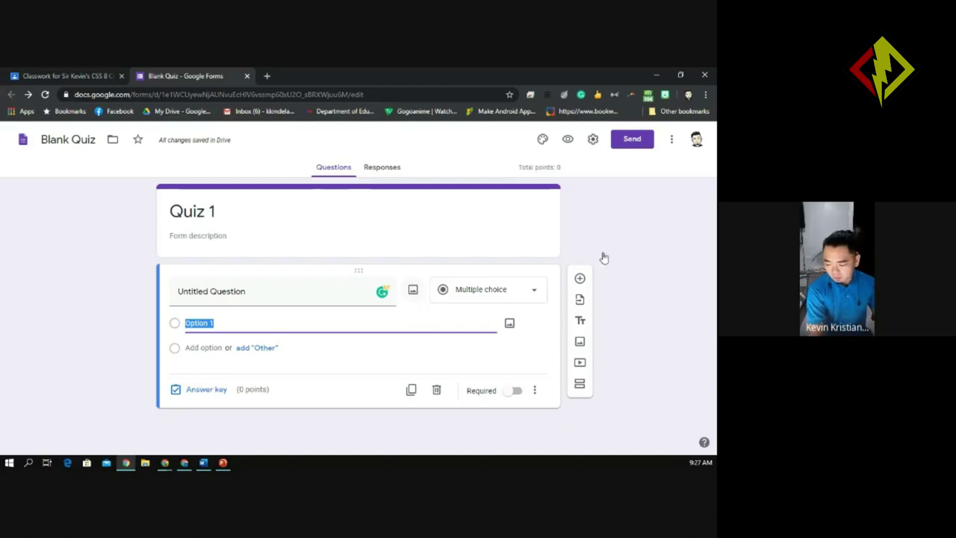
pyautogui.click(580, 279)
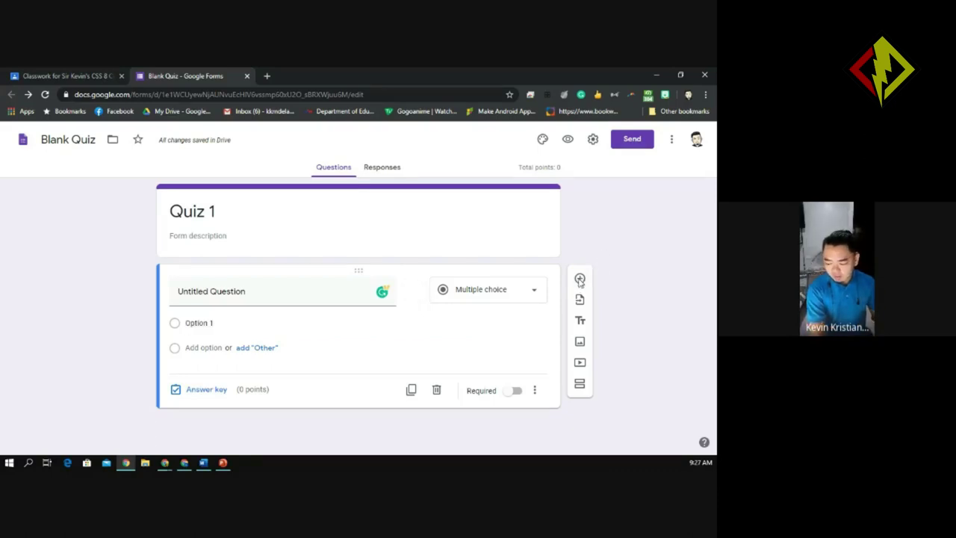
# Make the first question a required Short answer question titled 'Last Name'.
pyautogui.click(198, 288)
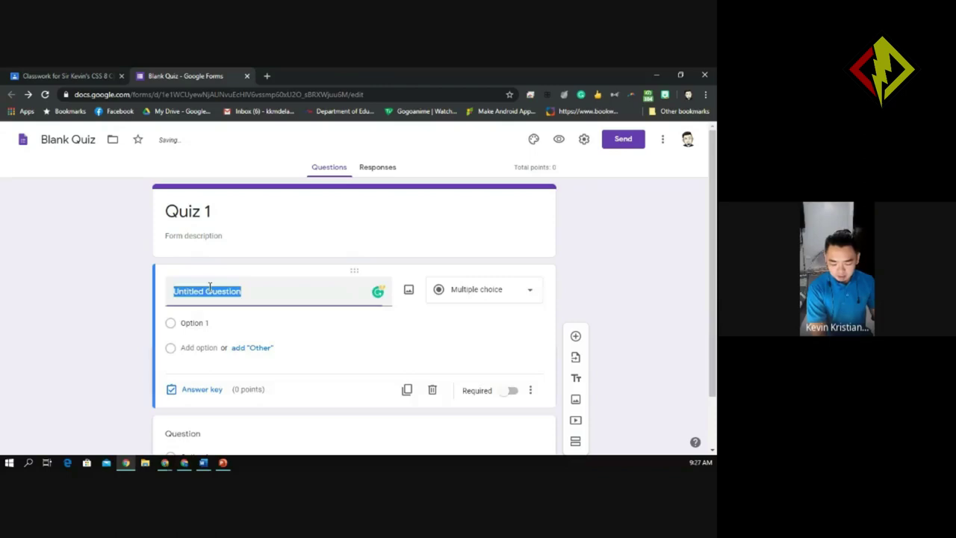
pyautogui.click(526, 293)
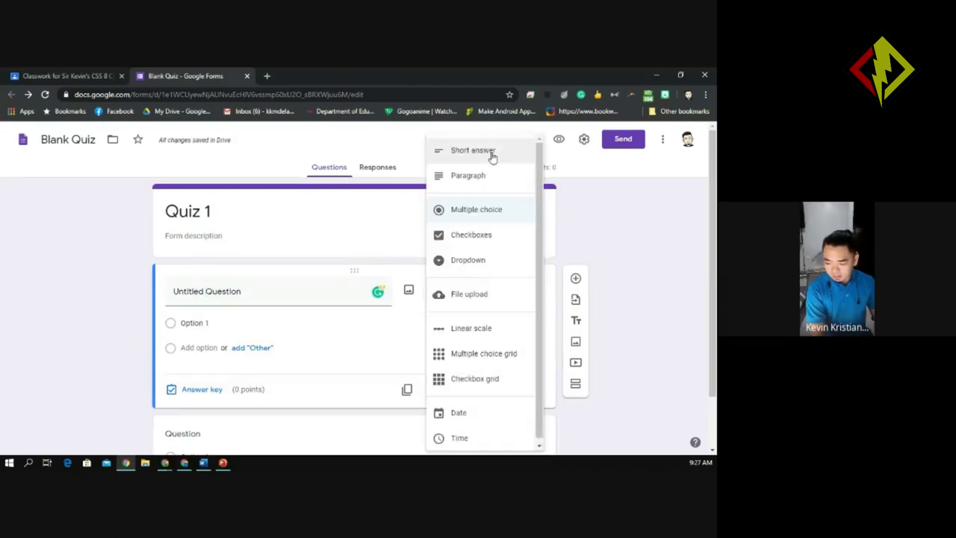
pyautogui.click(478, 151)
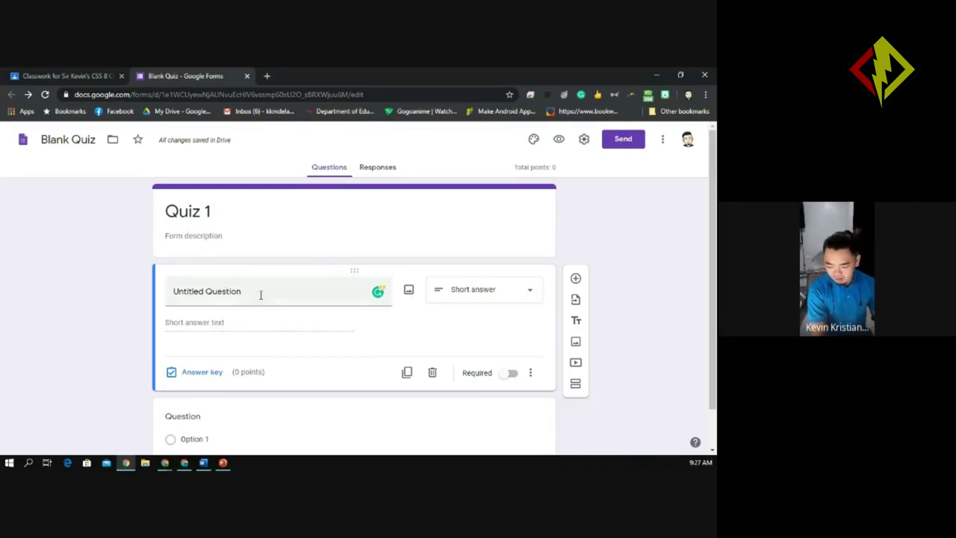
pyautogui.click(246, 294)
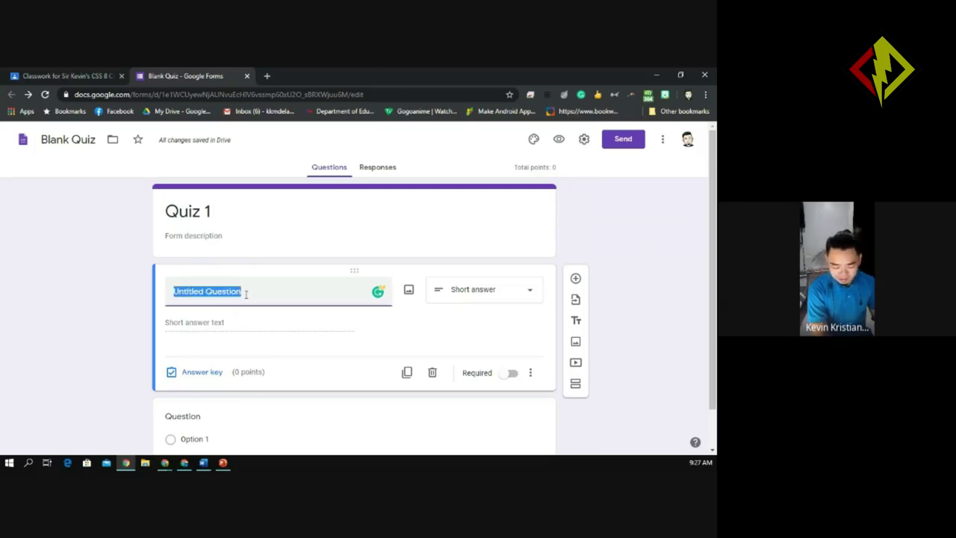
pyautogui.write('N')
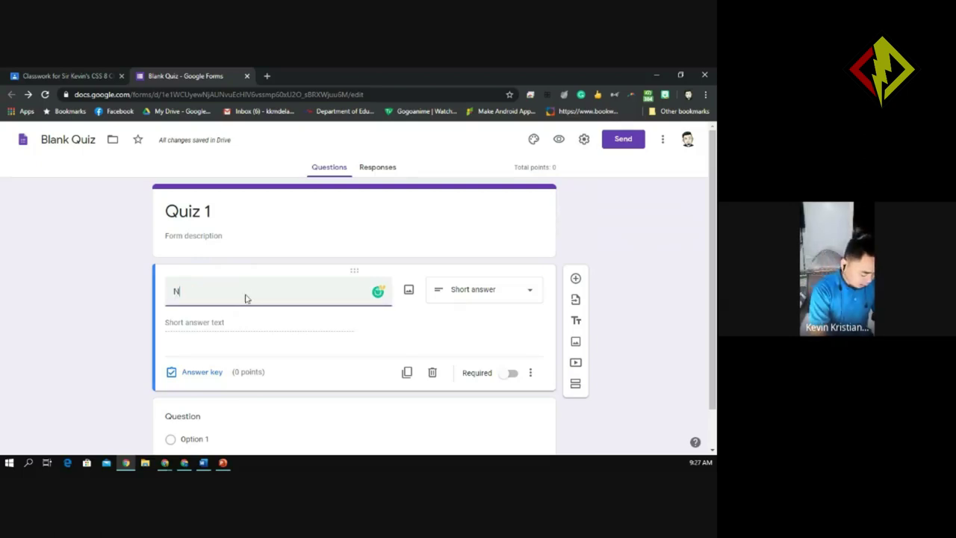
pyautogui.press('BackSpace')
pyautogui.write('Last Name')
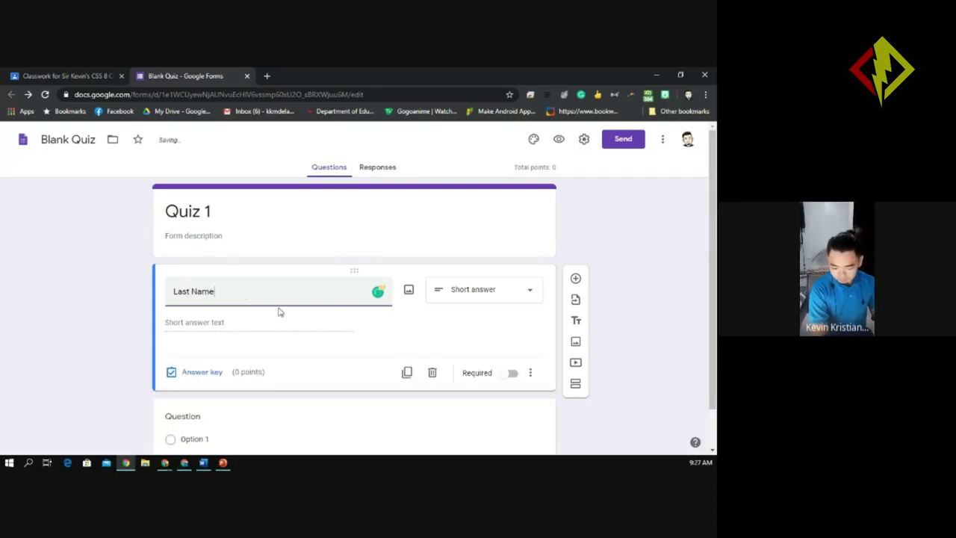
pyautogui.click(512, 372)
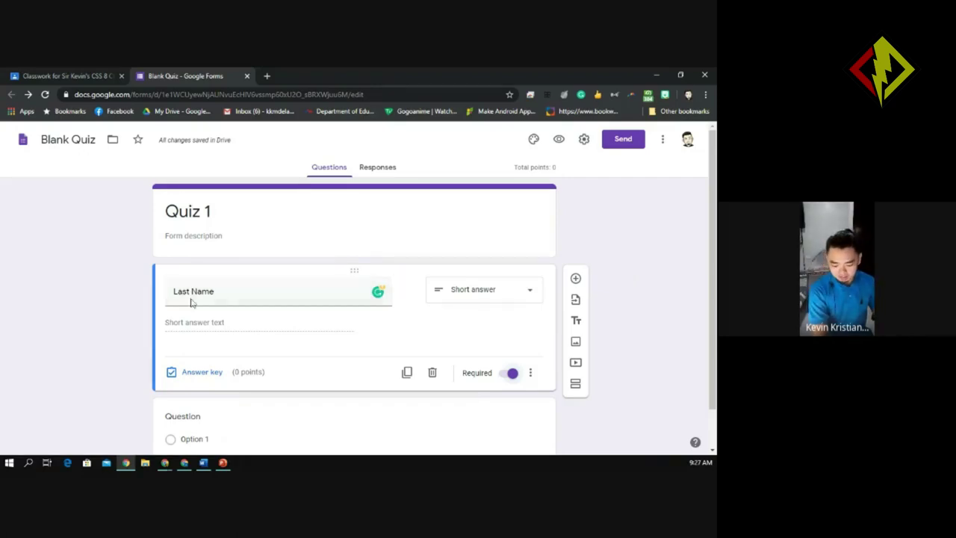
pyautogui.tripleClick(227, 293)
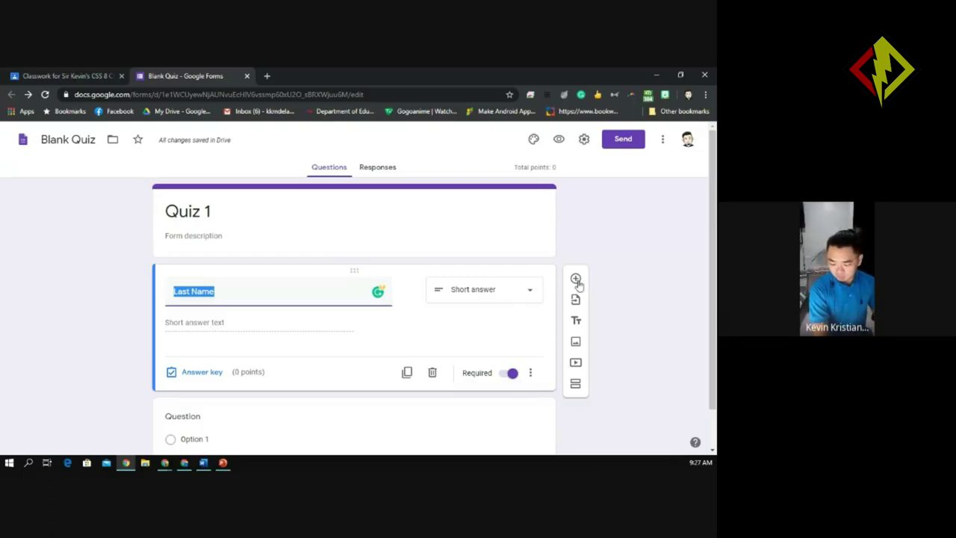
pyautogui.click(366, 351)
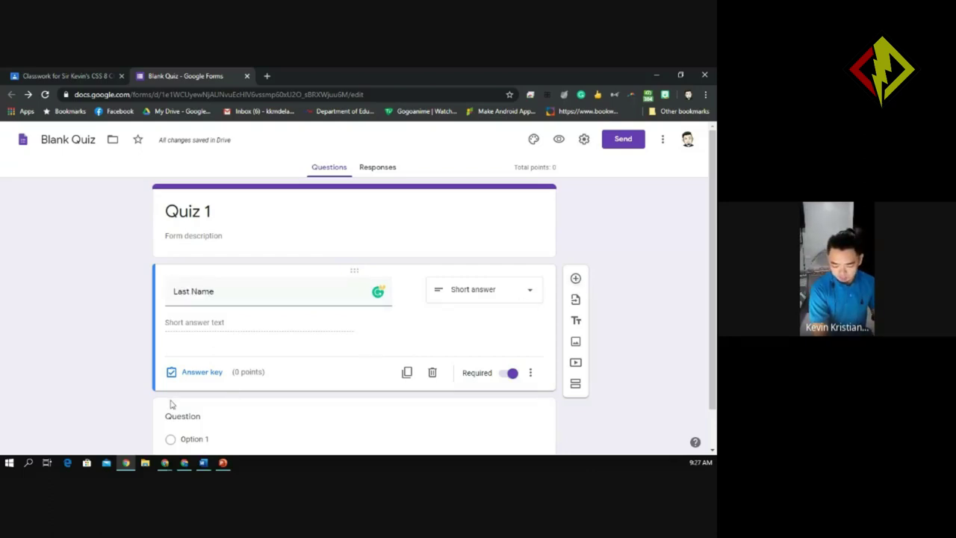
# Add a short-answer question titled 'First Name' after Last Name.
pyautogui.click(575, 278)
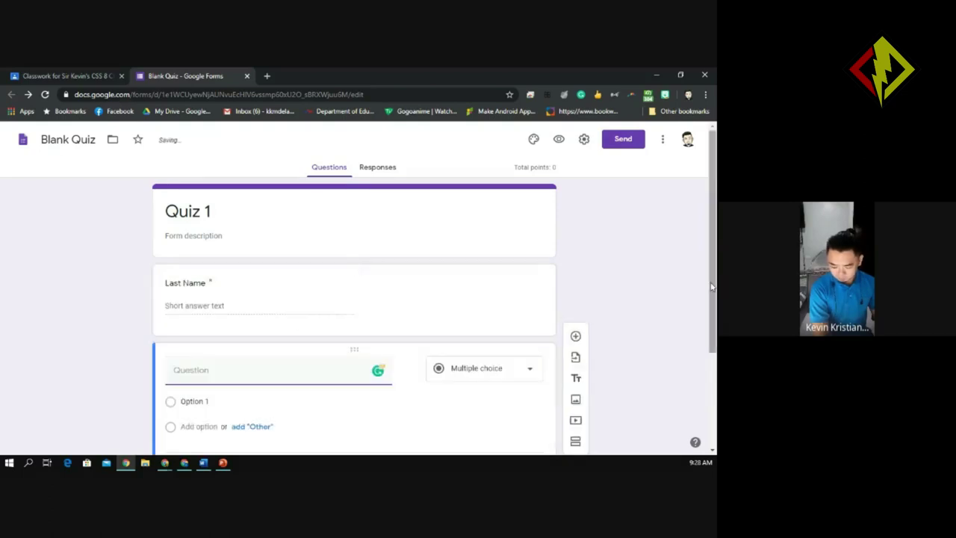
pyautogui.write('F')
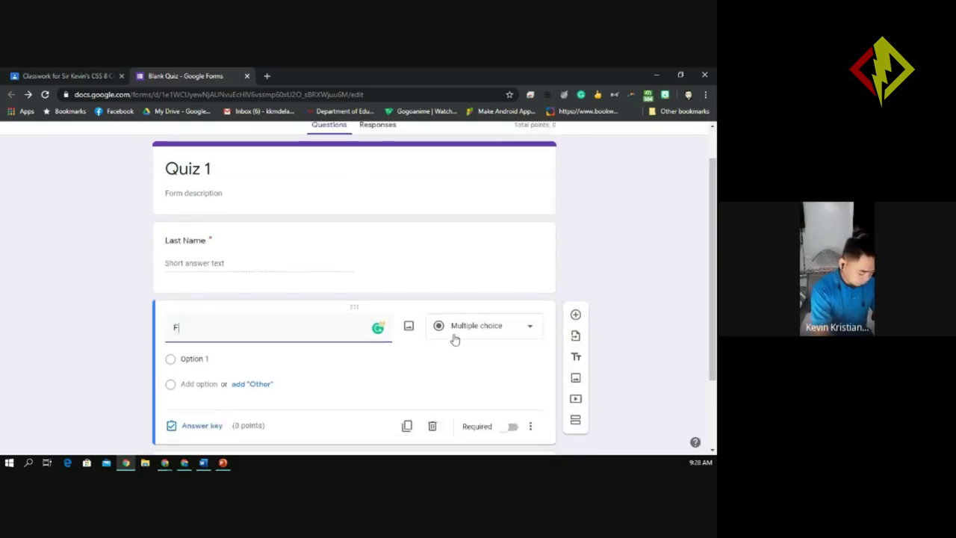
pyautogui.write('irst Name')
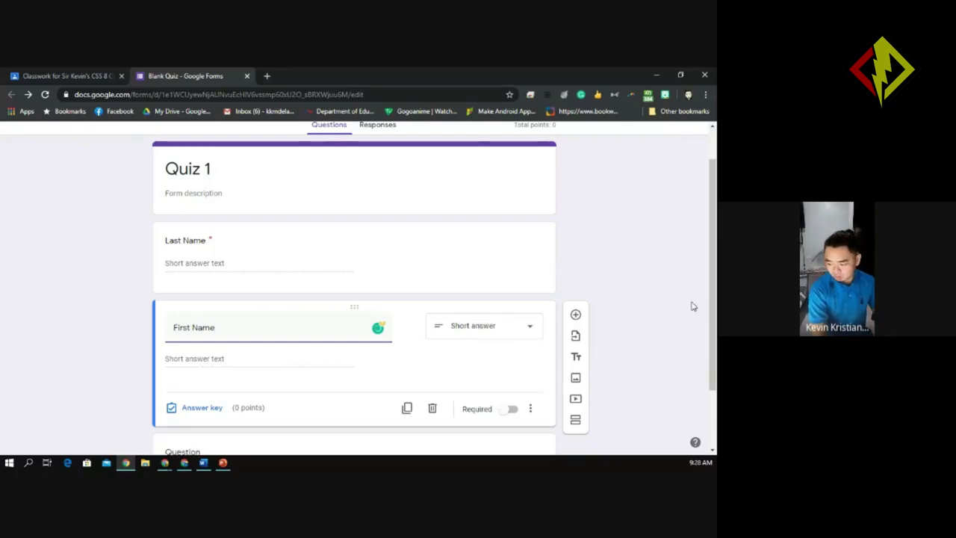
pyautogui.moveTo(713, 330); pyautogui.dragTo(714, 374)
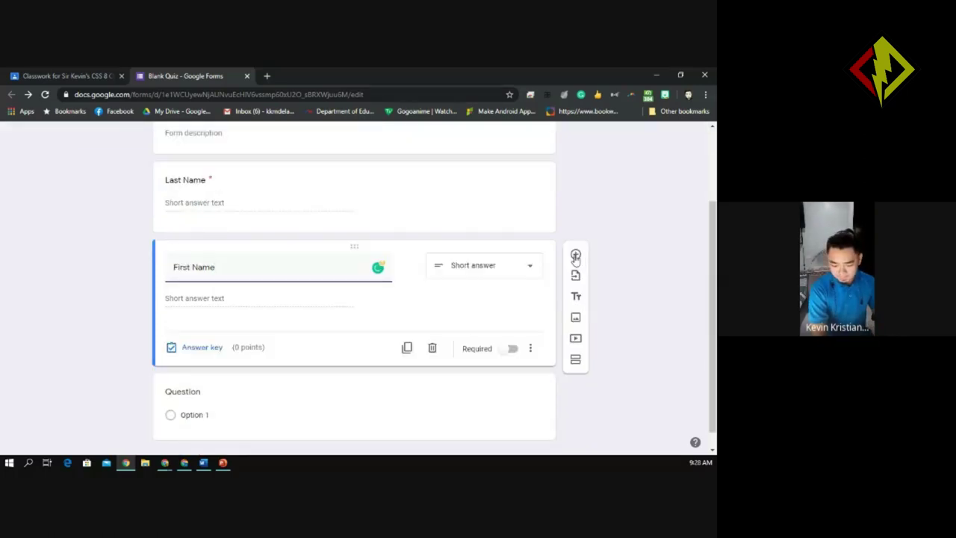
# Title the blank multiple-choice question below First Name 'Section'.
pyautogui.click(218, 395)
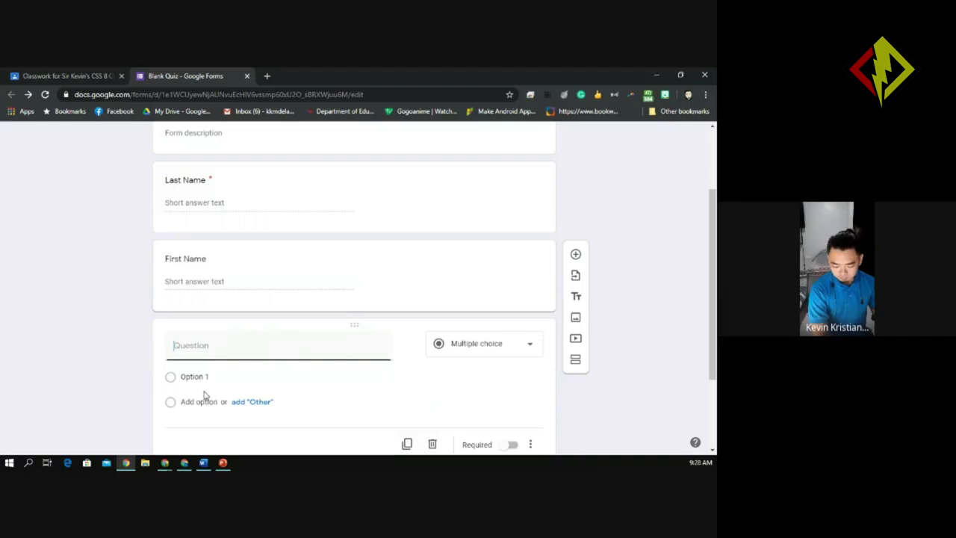
pyautogui.click(182, 352)
pyautogui.write('Grade')
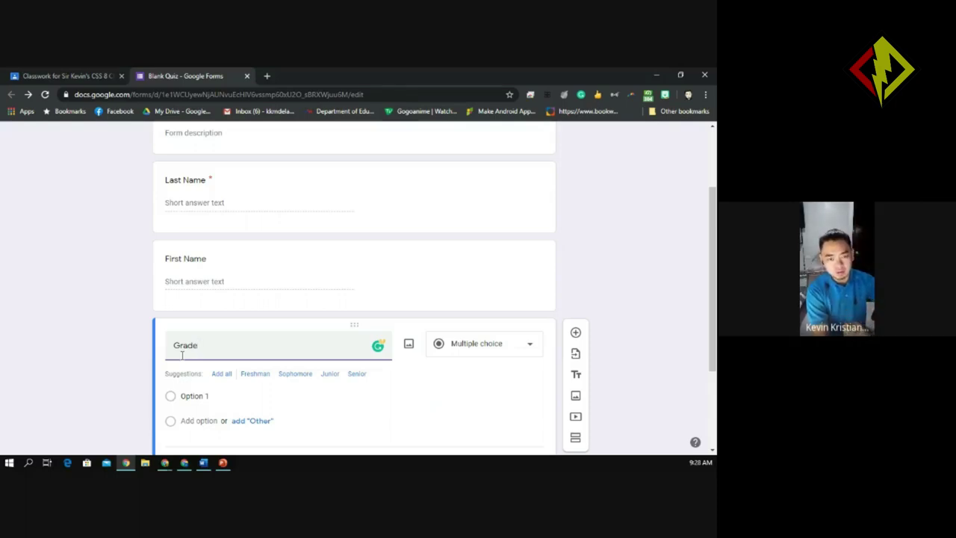
pyautogui.press('BackSpace')
pyautogui.press('BackSpace')
pyautogui.press('BackSpace')
pyautogui.press('BackSpace')
pyautogui.press('BackSpace')
pyautogui.press('BackSpace')
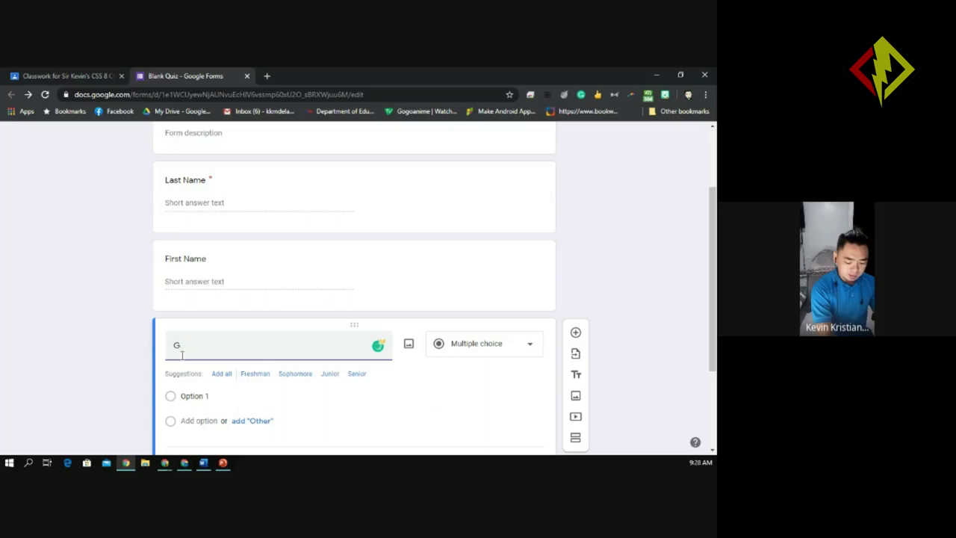
pyautogui.write('Section')
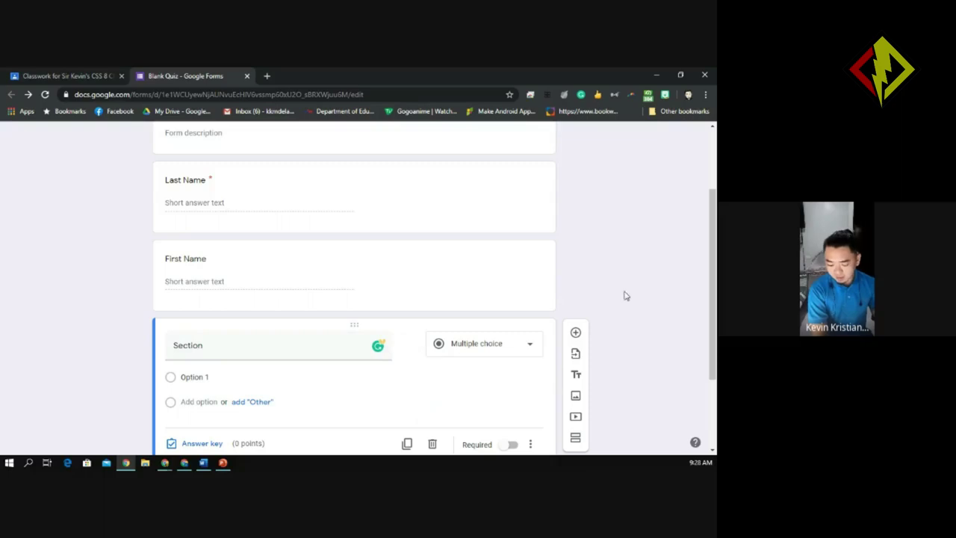
# Keep Section as multiple choice and set its first option to 'Matthew'.
pyautogui.click(500, 359)
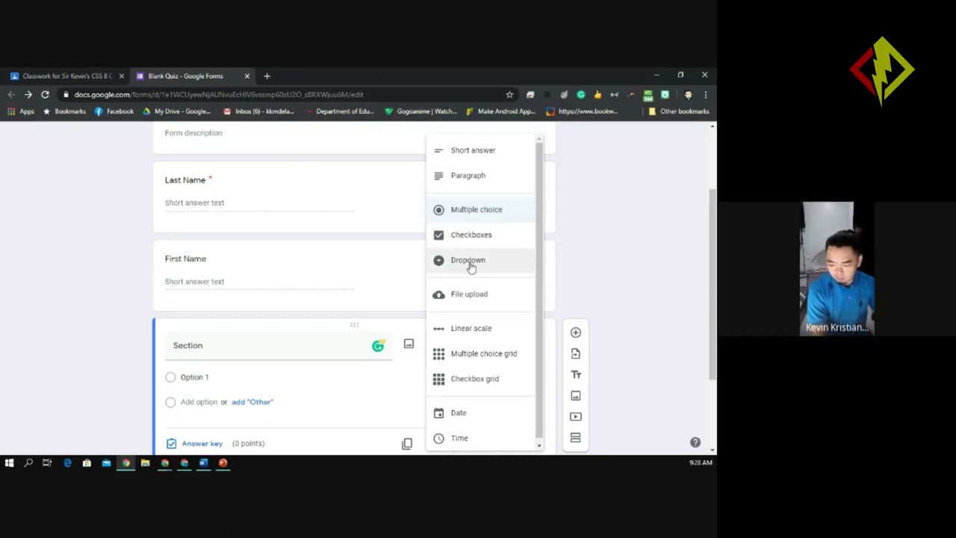
pyautogui.click(200, 380)
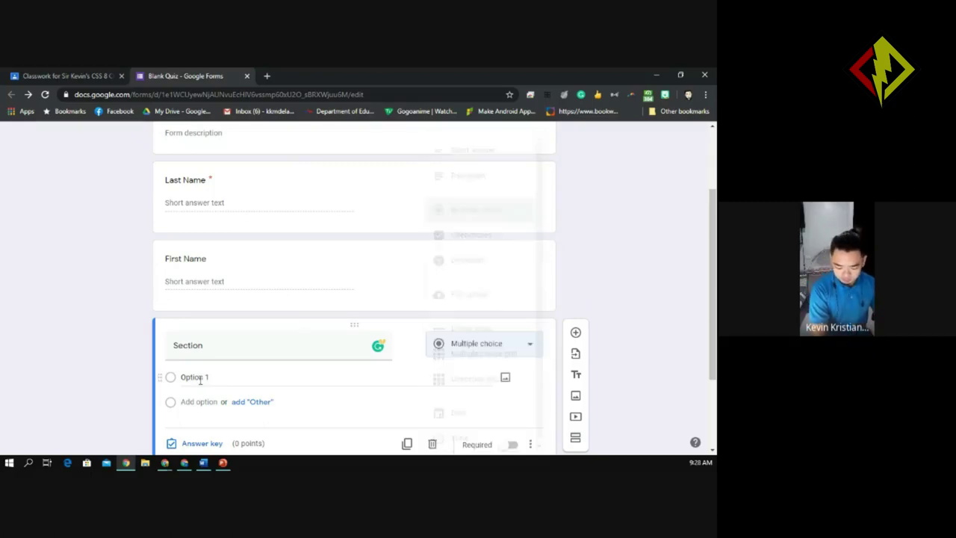
pyautogui.click(217, 379)
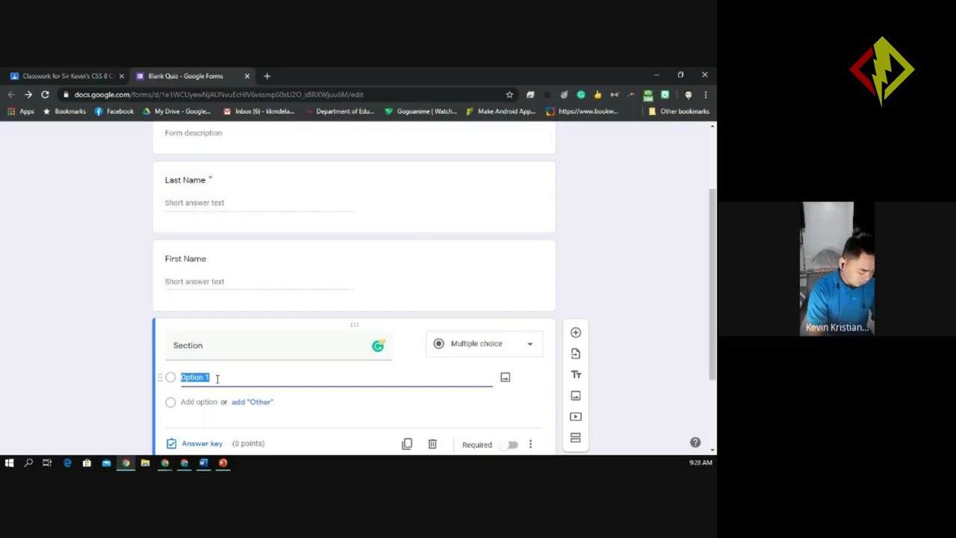
pyautogui.write('Matthew')
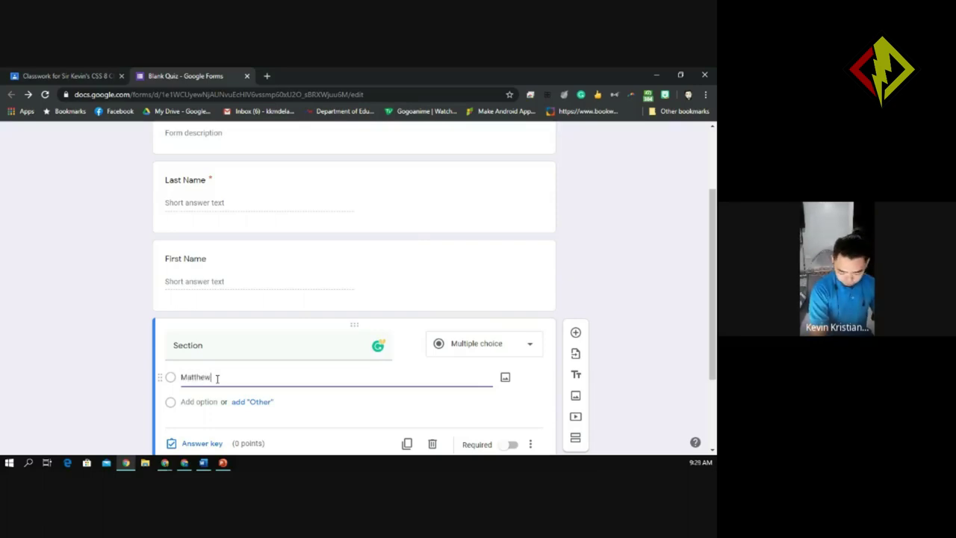
# Add John, Corinthians and Jacob as further answer choices for Section.
pyautogui.click(193, 402)
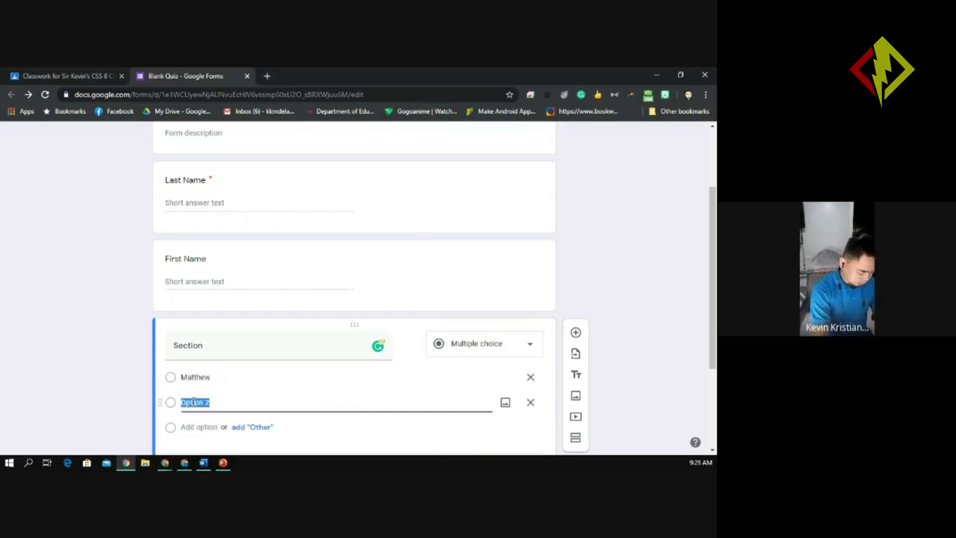
pyautogui.write('John')
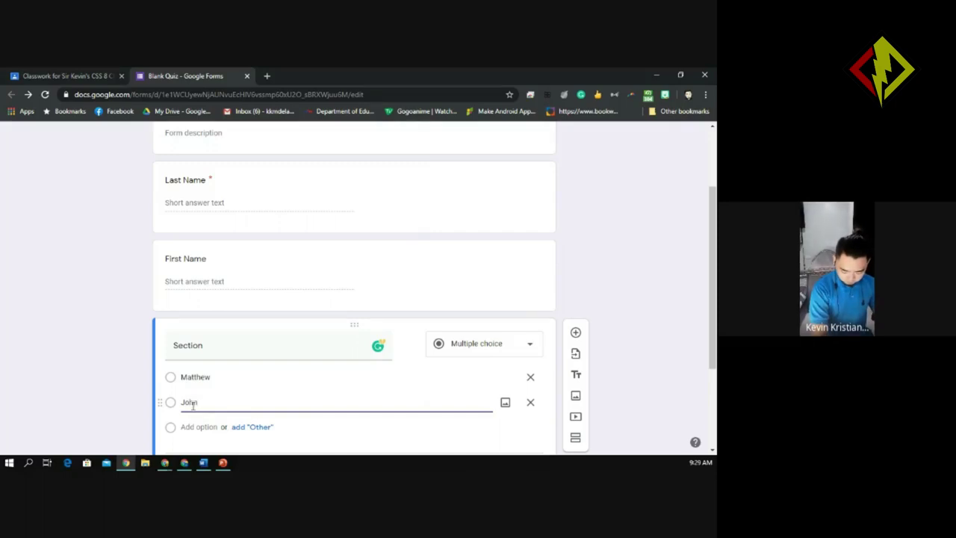
pyautogui.click(184, 427)
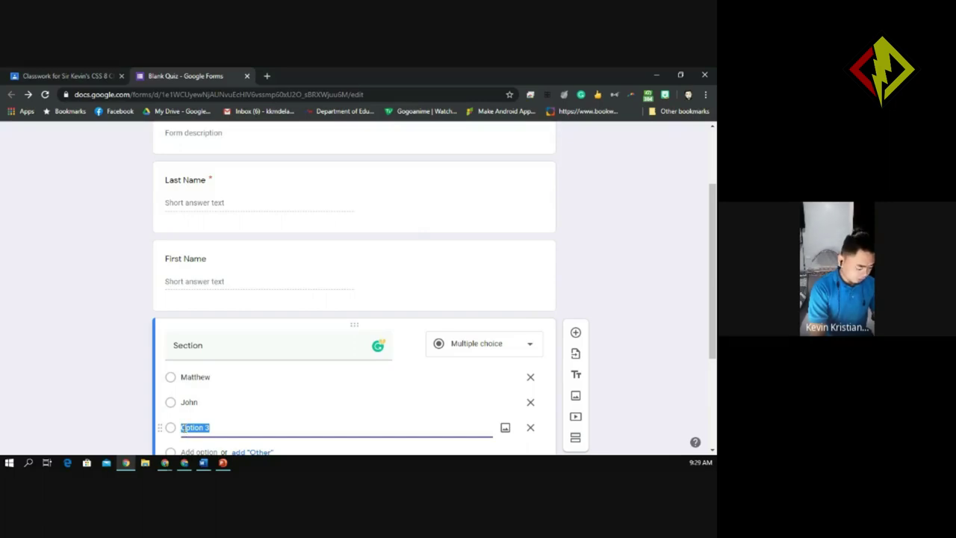
pyautogui.write('Corin')
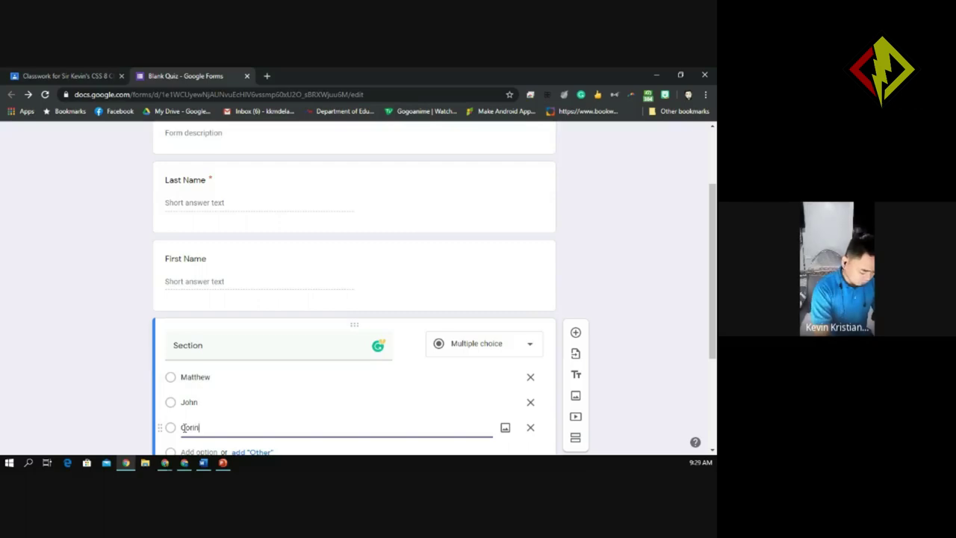
pyautogui.write('thians')
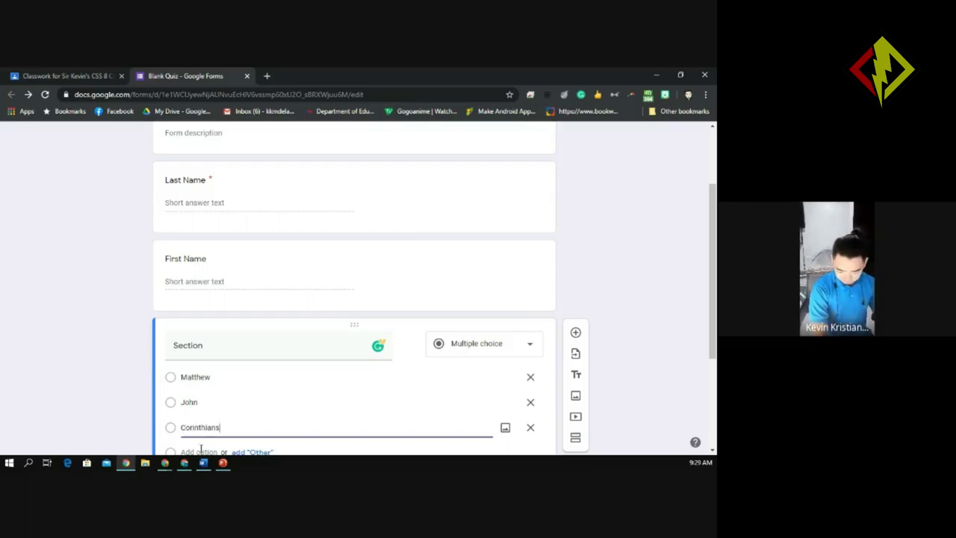
pyautogui.click(200, 450)
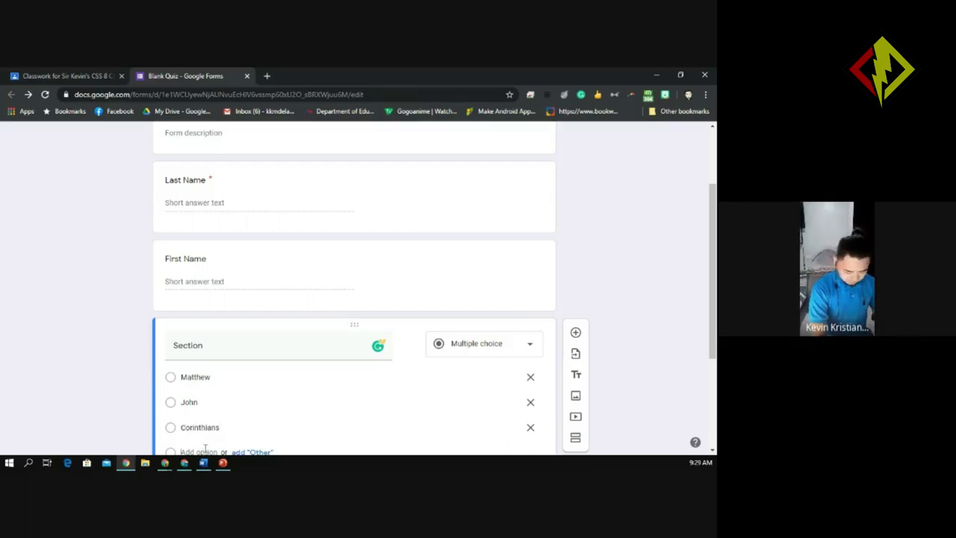
pyautogui.click(198, 451)
pyautogui.write('Jacob')
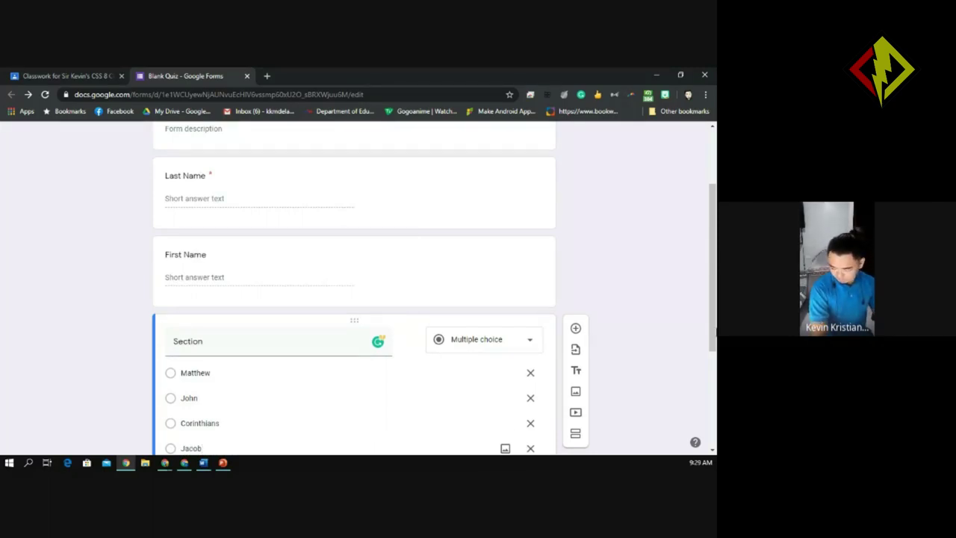
pyautogui.moveTo(713, 323); pyautogui.dragTo(716, 297)
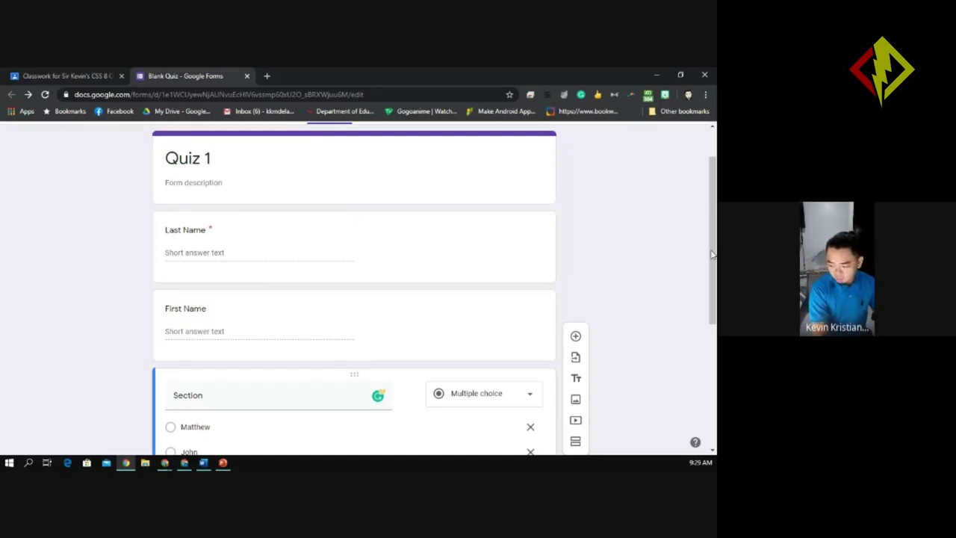
pyautogui.moveTo(713, 255); pyautogui.dragTo(714, 291)
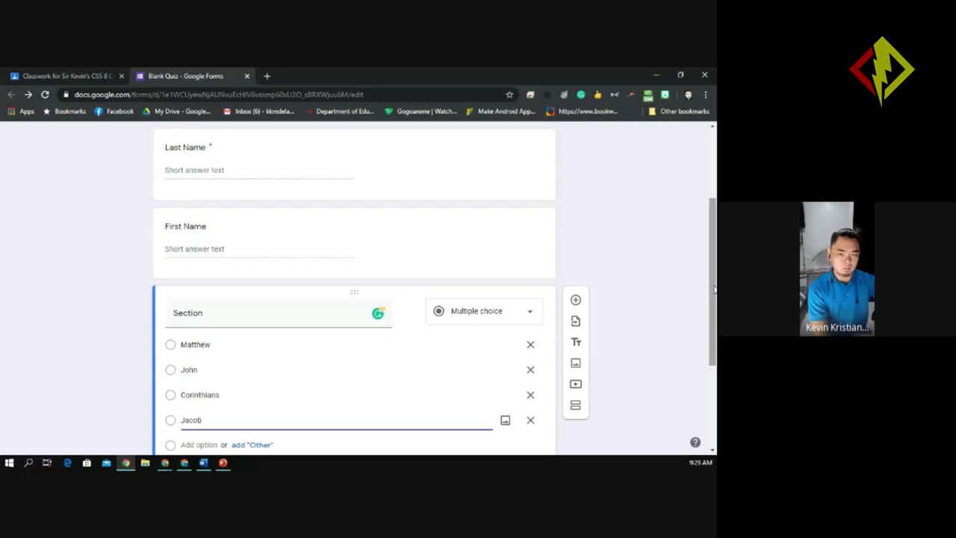
pyautogui.moveTo(714, 290); pyautogui.dragTo(714, 345)
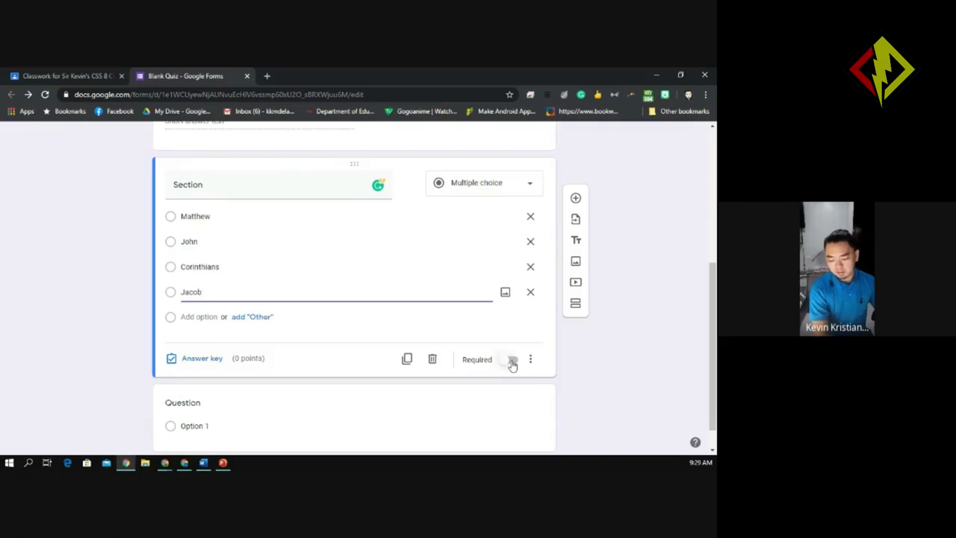
# Make the Section and First Name questions required.
pyautogui.click(512, 363)
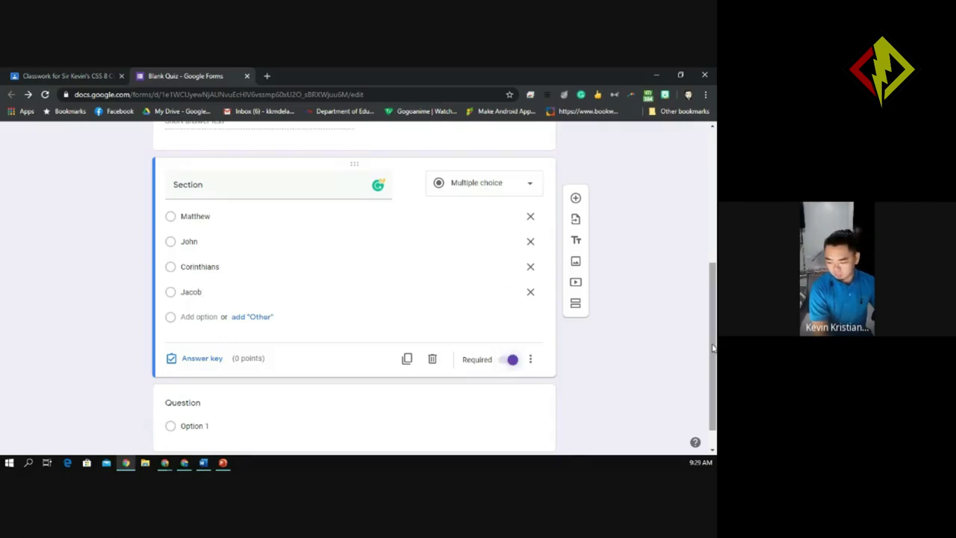
pyautogui.scroll(3, 713, 347)
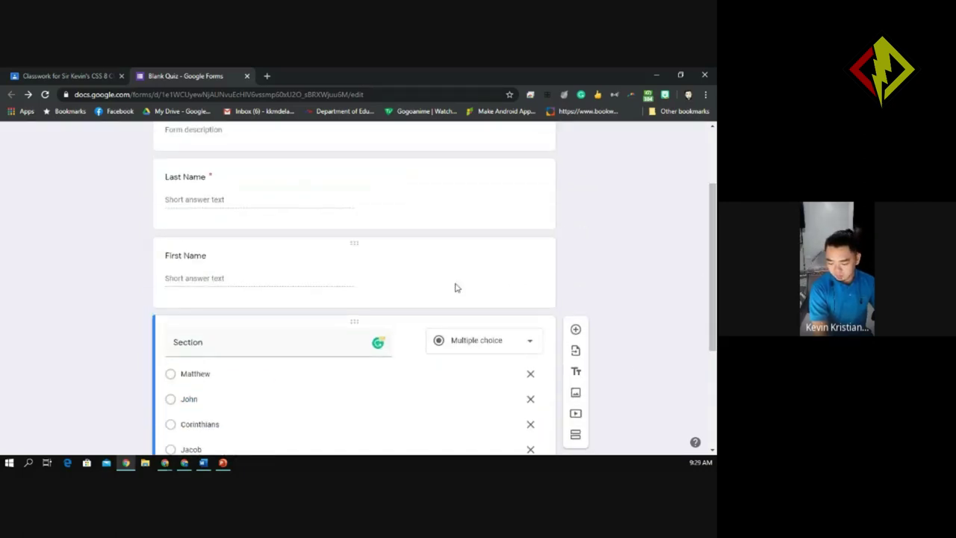
pyautogui.click(454, 288)
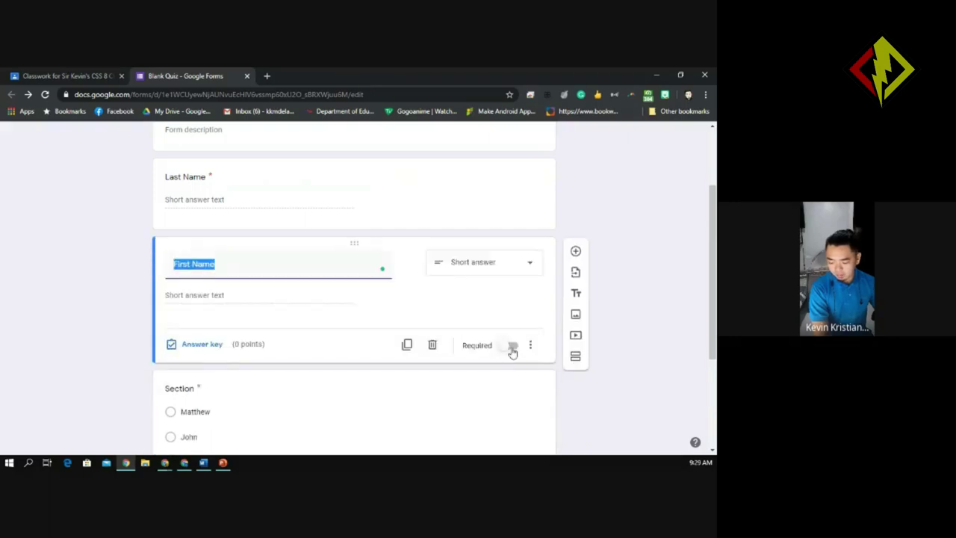
pyautogui.click(513, 348)
# Review the Last Name, First Name and Section questions by opening each in turn.
pyautogui.moveTo(710, 299); pyautogui.dragTo(711, 355)
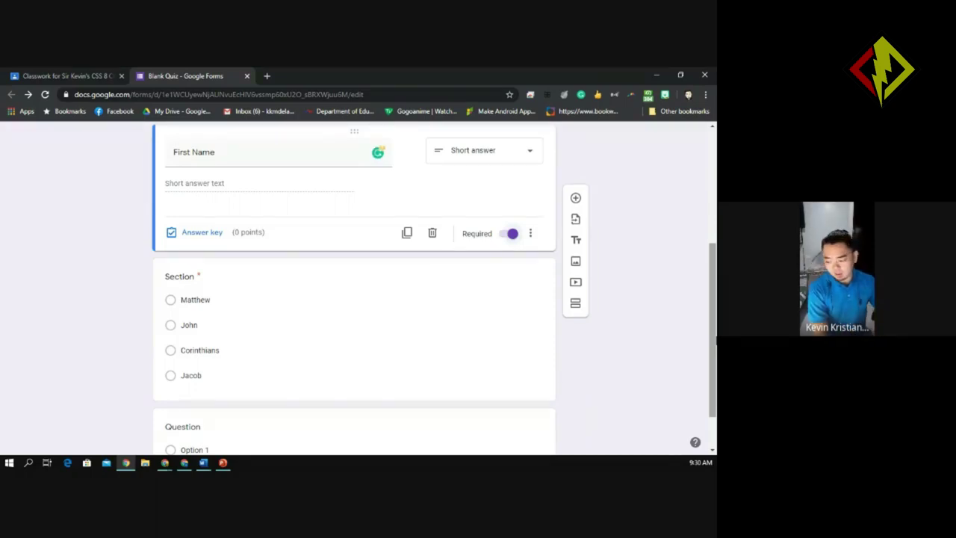
pyautogui.moveTo(711, 325); pyautogui.dragTo(710, 234)
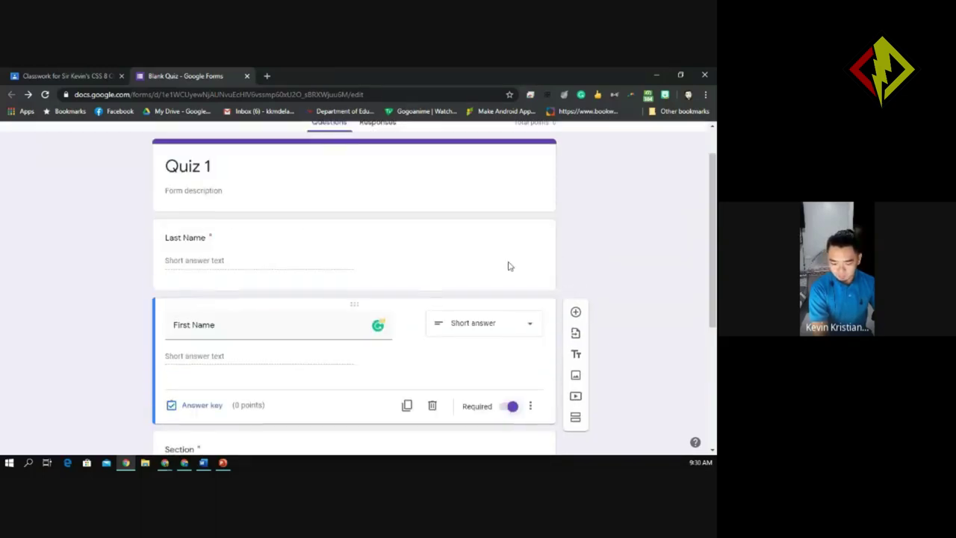
pyautogui.click(205, 256)
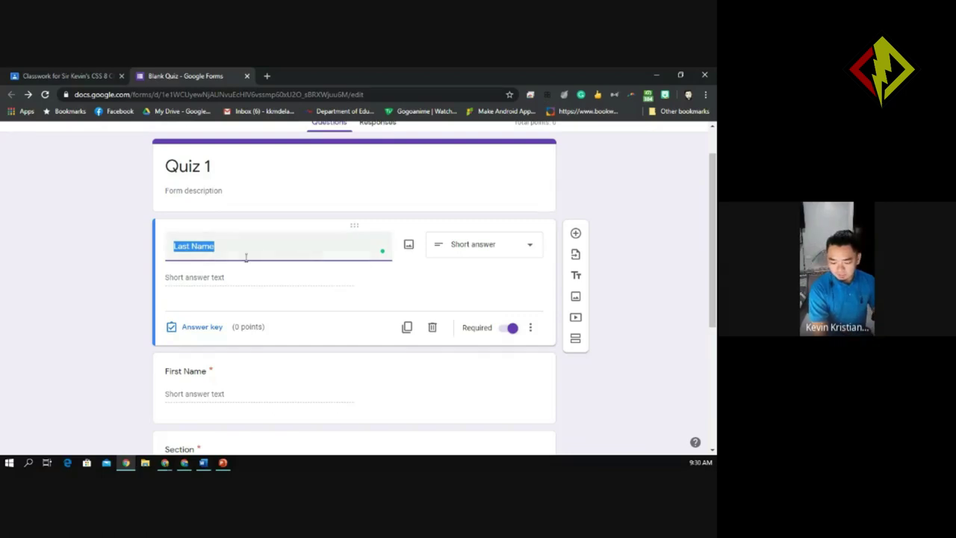
pyautogui.moveTo(710, 229); pyautogui.dragTo(709, 299)
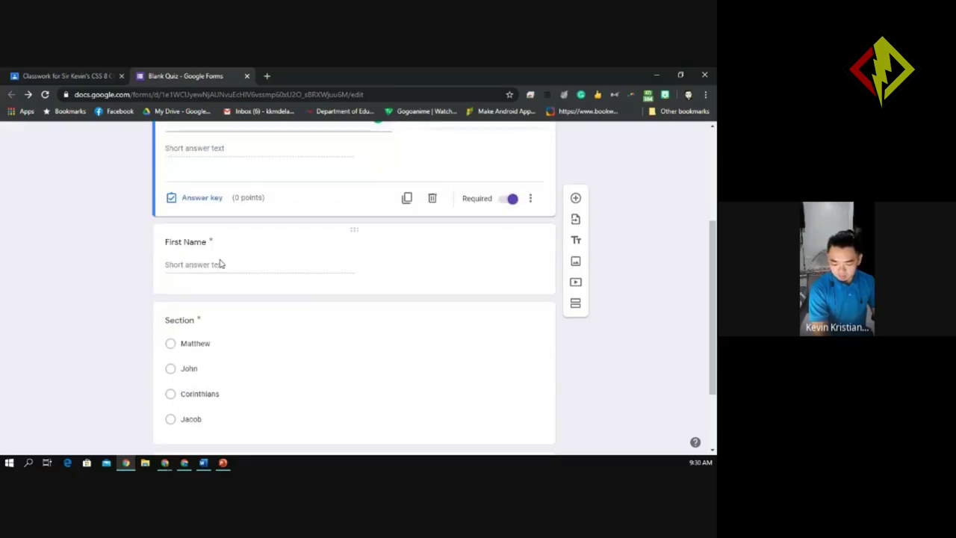
pyautogui.click(255, 258)
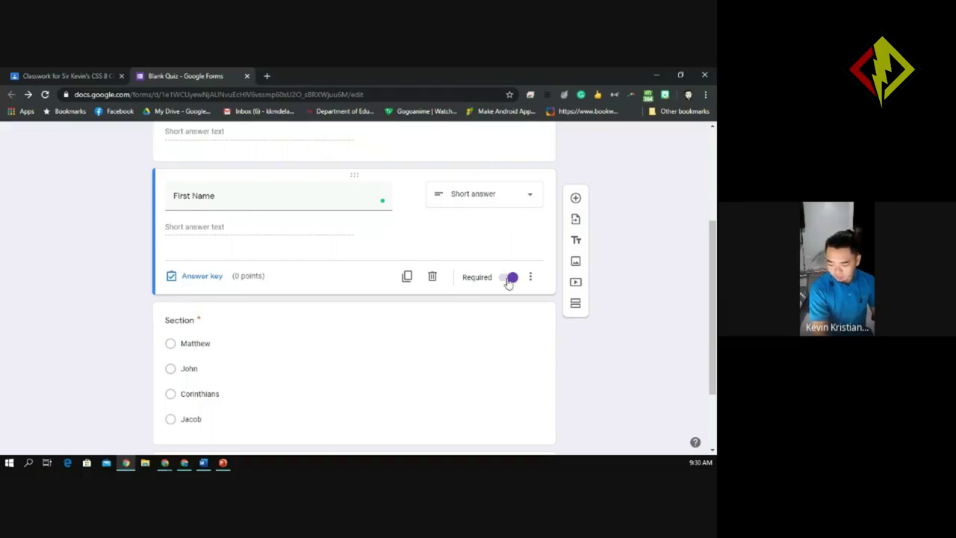
pyautogui.moveTo(713, 299); pyautogui.dragTo(713, 351)
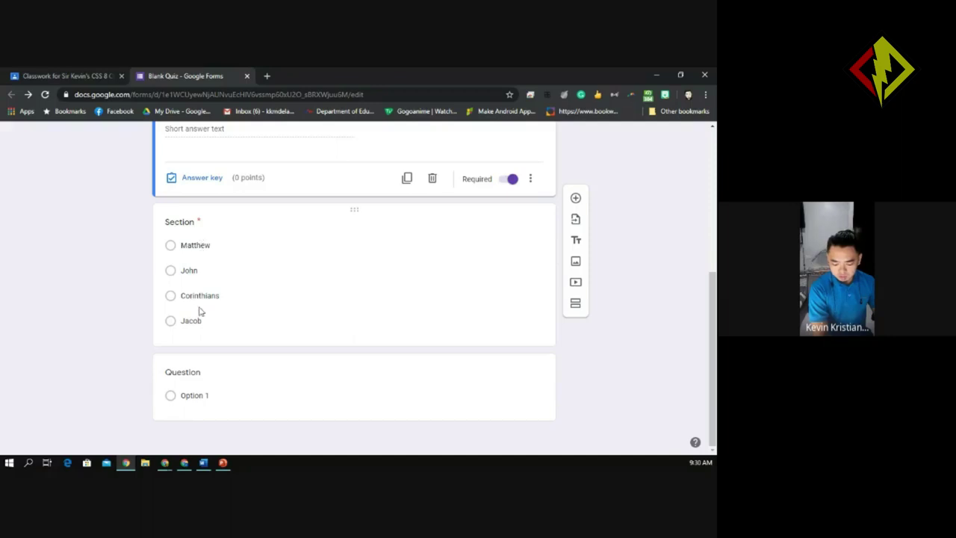
pyautogui.click(433, 292)
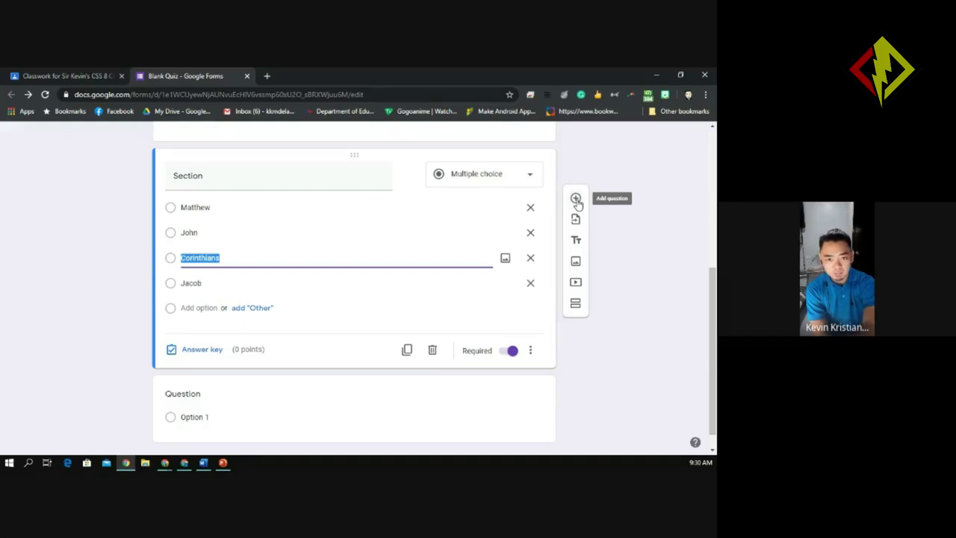
# Delete the empty extra question below Section and scroll through the remaining form.
pyautogui.click(336, 401)
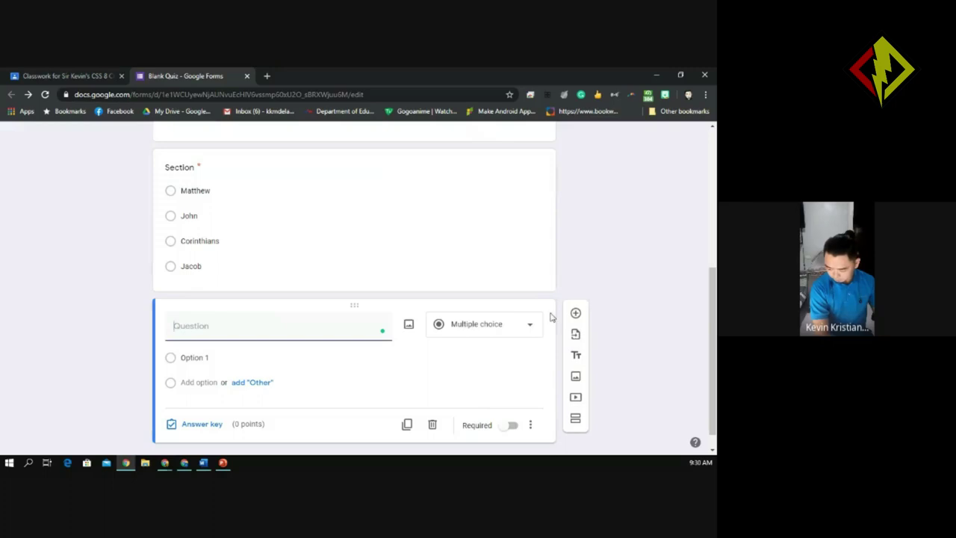
pyautogui.click(433, 425)
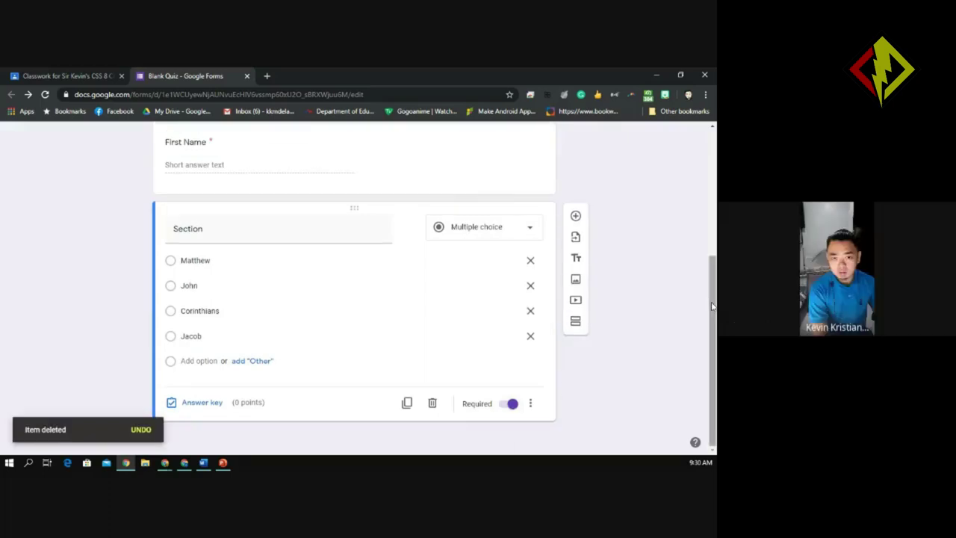
pyautogui.moveTo(712, 307); pyautogui.dragTo(716, 280)
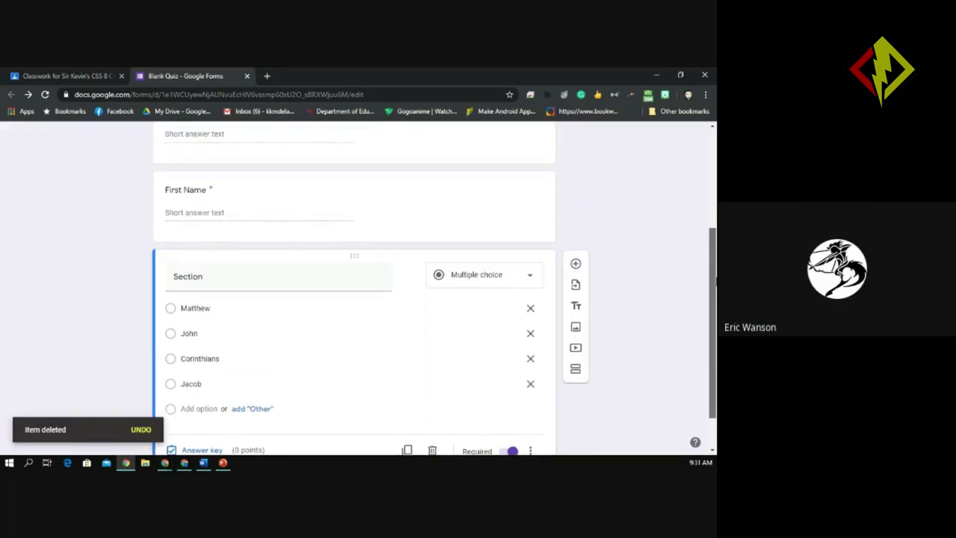
pyautogui.moveTo(715, 281); pyautogui.dragTo(715, 257)
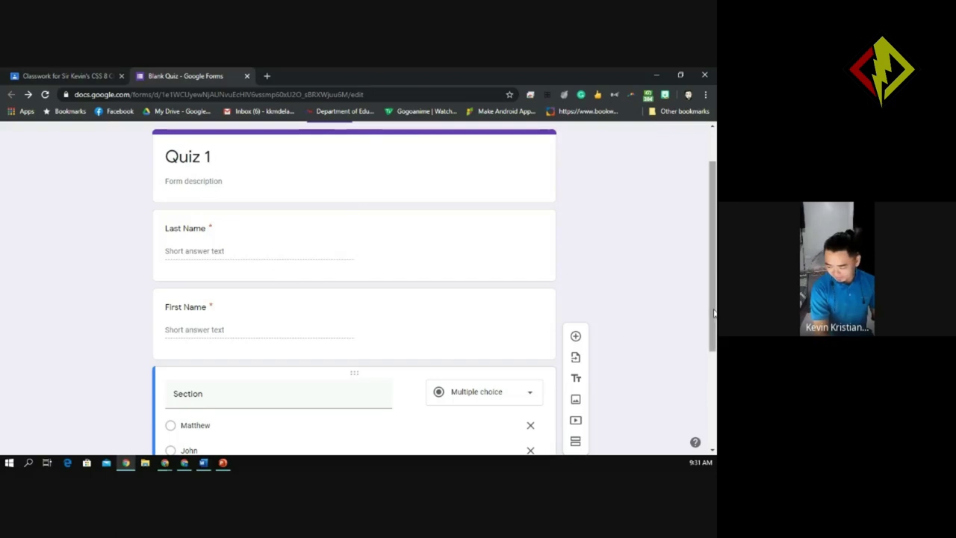
pyautogui.moveTo(712, 322); pyautogui.dragTo(711, 293)
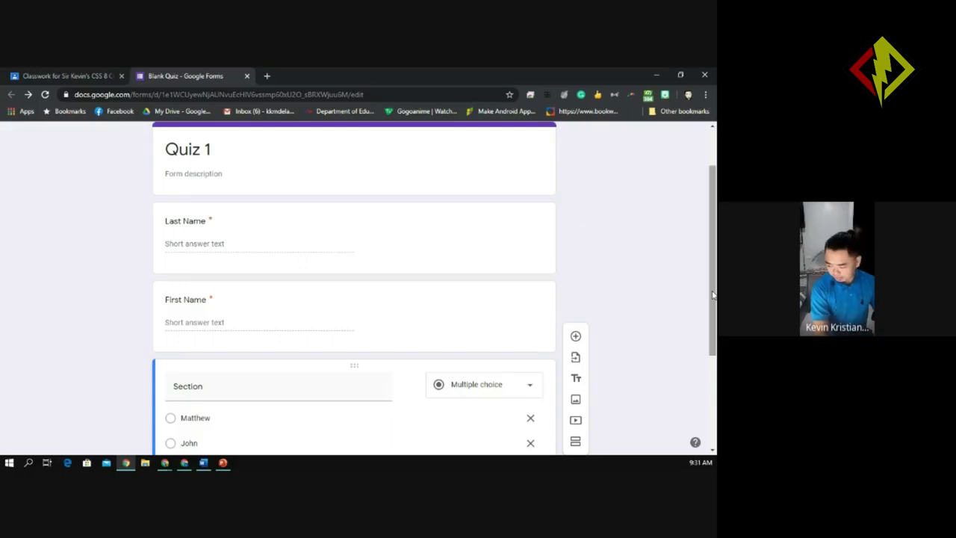
pyautogui.scroll(-2, 440, 431)
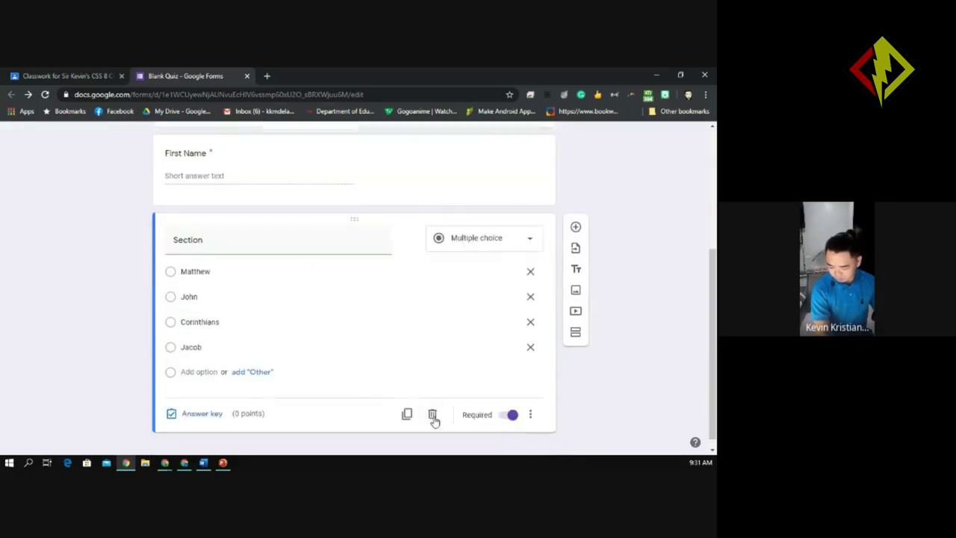
# Delete the Section, First Name and Last Name questions, leaving only the Quiz 1 title.
pyautogui.click(432, 415)
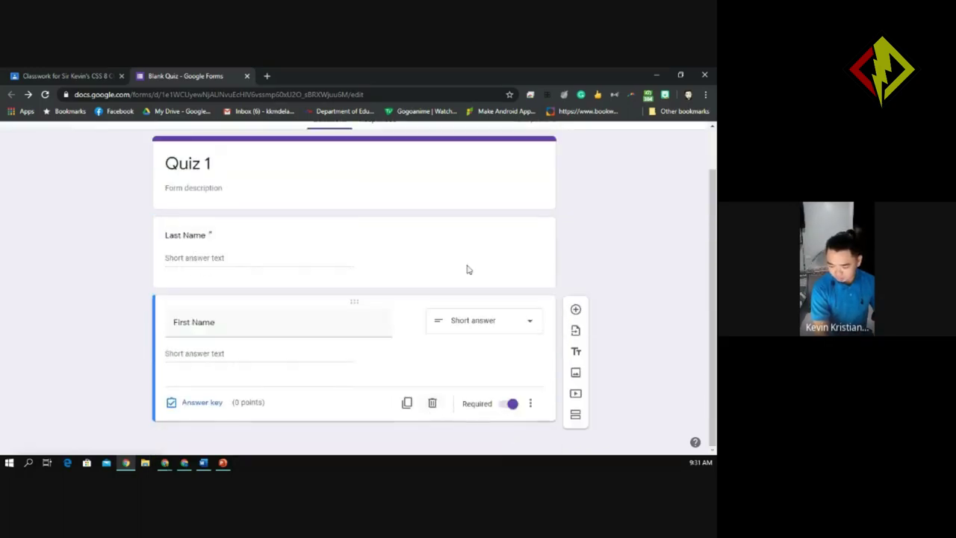
pyautogui.click(431, 403)
pyautogui.click(435, 372)
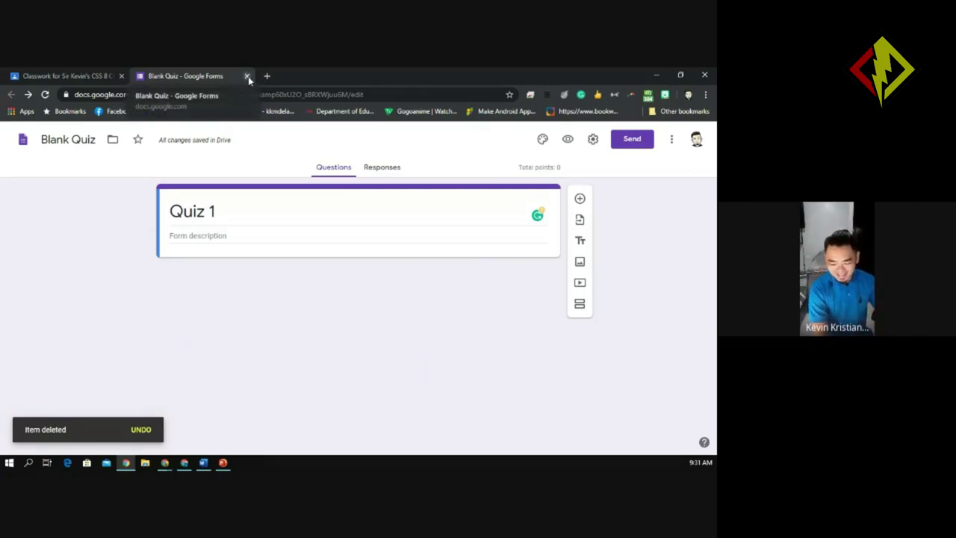
pyautogui.click(212, 212)
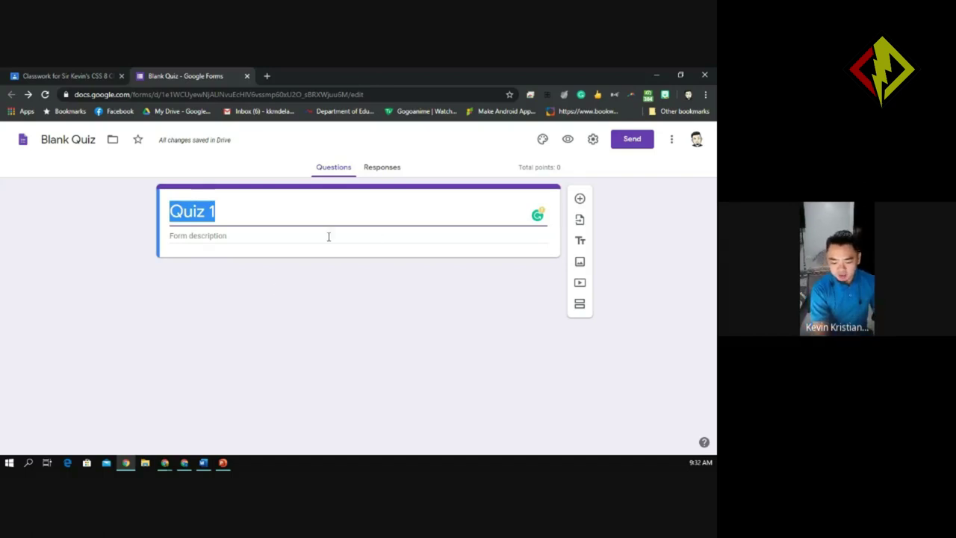
# Deselect the Quiz 1 title, leaving the form with just its title card and empty description.
pyautogui.click(233, 221)
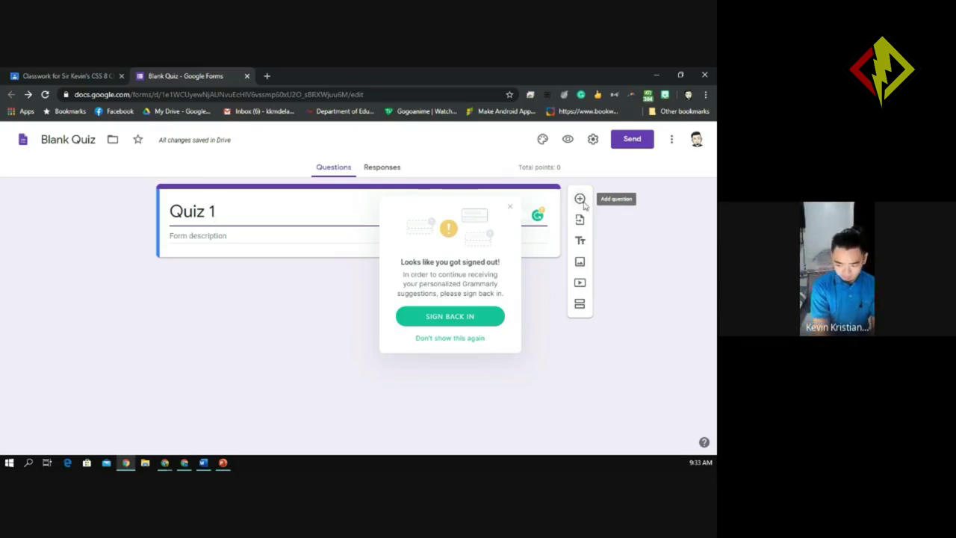
# Add a new multiple-choice question with Option 1 below the Quiz 1 title and dismiss the Grammarly popup.
pyautogui.click(580, 199)
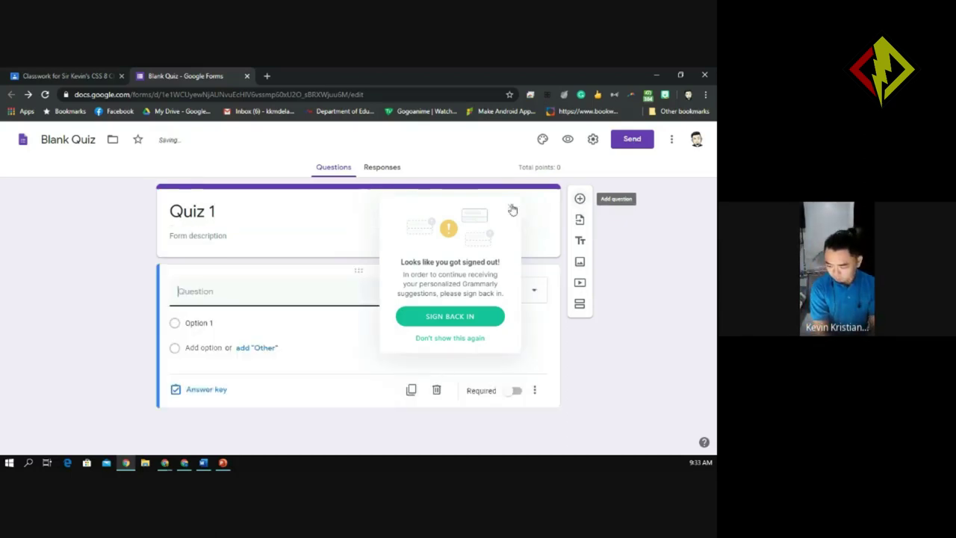
pyautogui.click(510, 206)
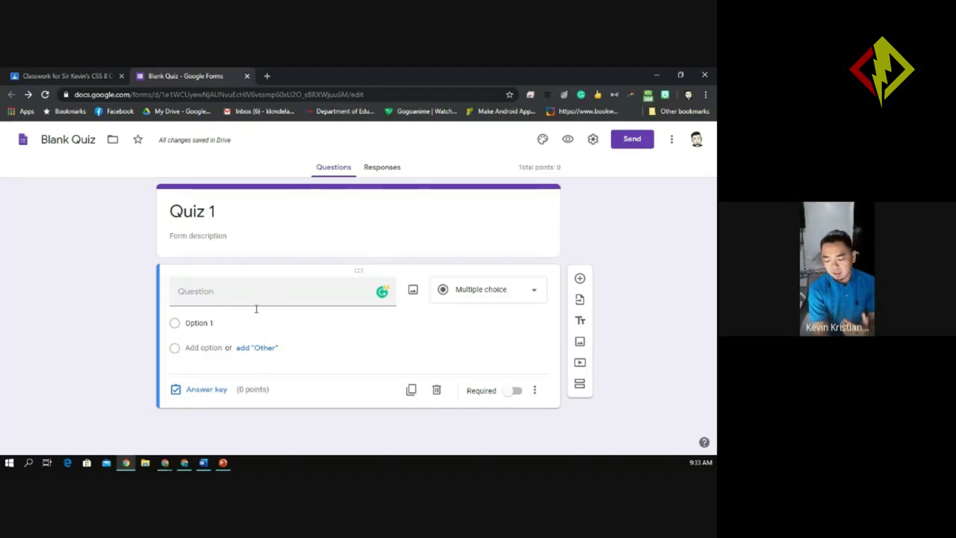
pyautogui.click(489, 297)
pyautogui.click(266, 289)
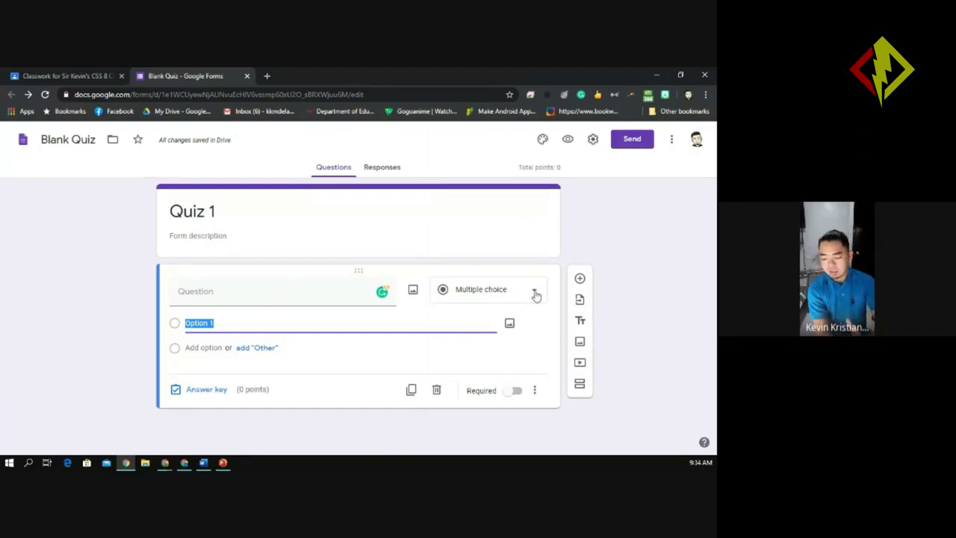
# Change the new question's type from multiple choice to Short answer.
pyautogui.click(534, 294)
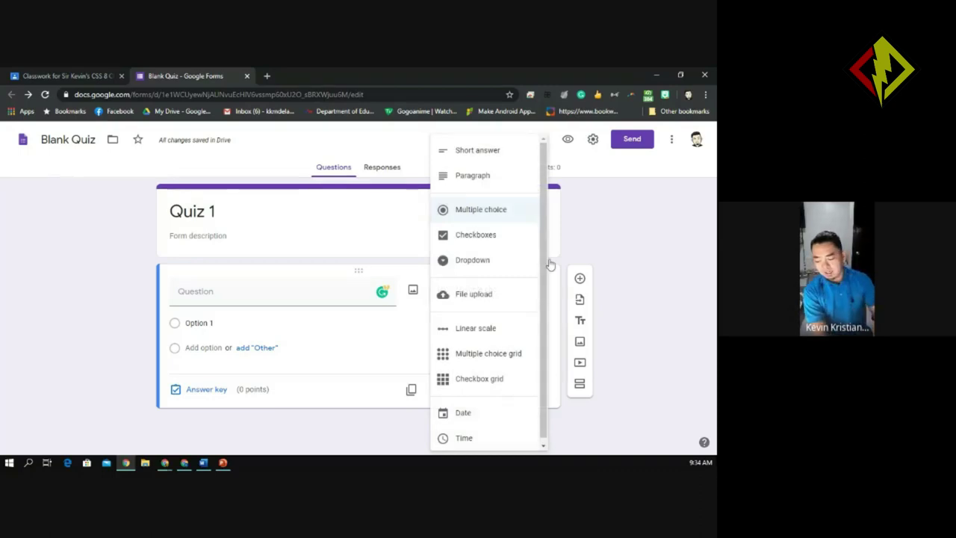
pyautogui.scroll(-1, 539, 287)
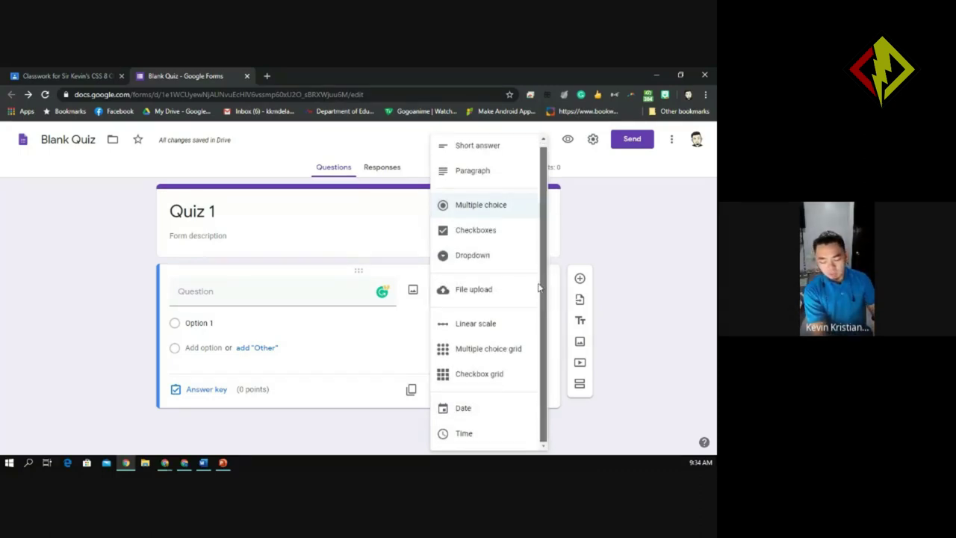
pyautogui.scroll(1, 542, 269)
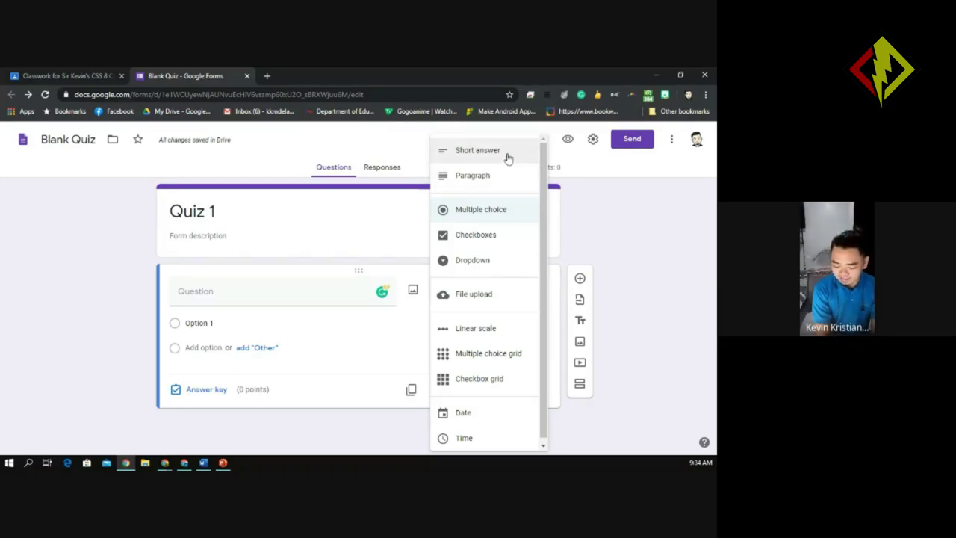
pyautogui.click(507, 153)
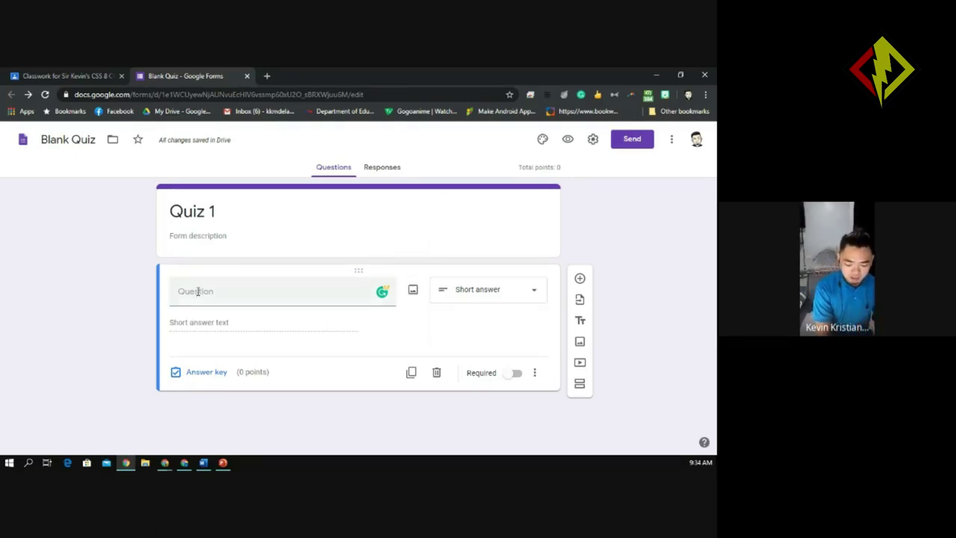
# Title the short-answer question 'Last Name' and remove its number response validation.
pyautogui.click(198, 292)
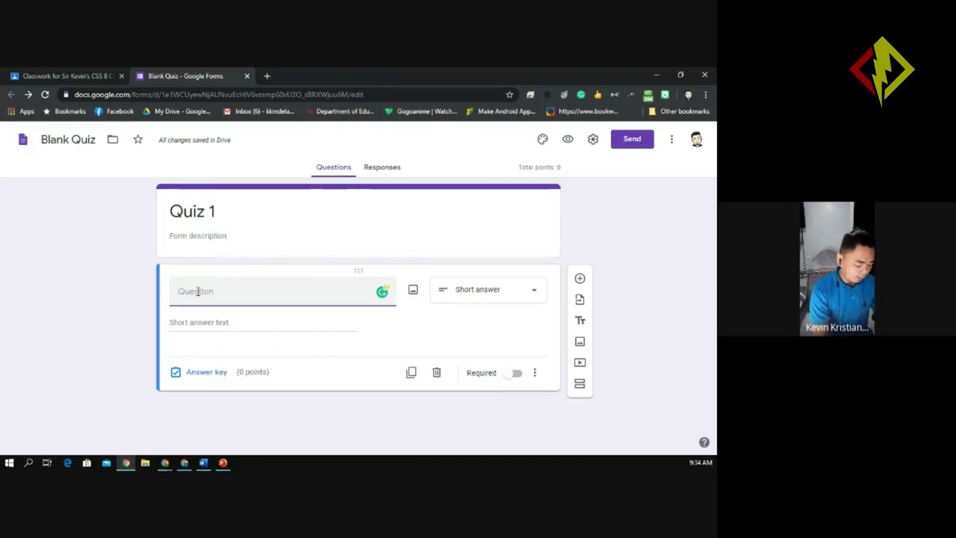
pyautogui.write('Lt')
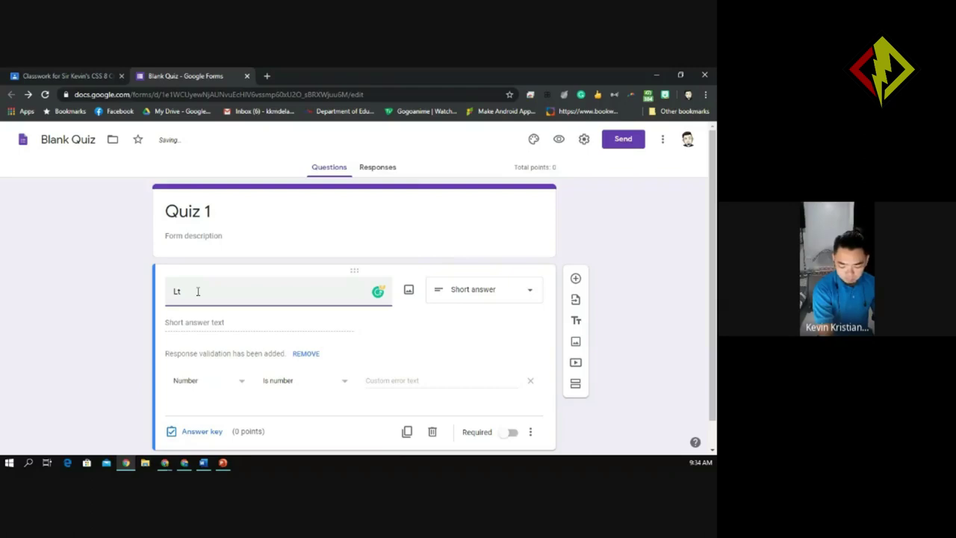
pyautogui.press('BackSpace')
pyautogui.write('ast ')
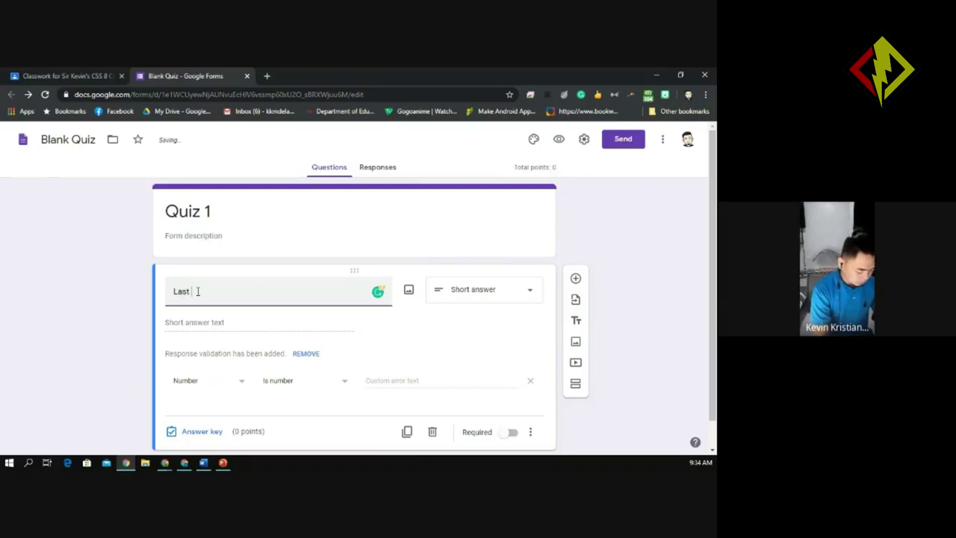
pyautogui.write('Name')
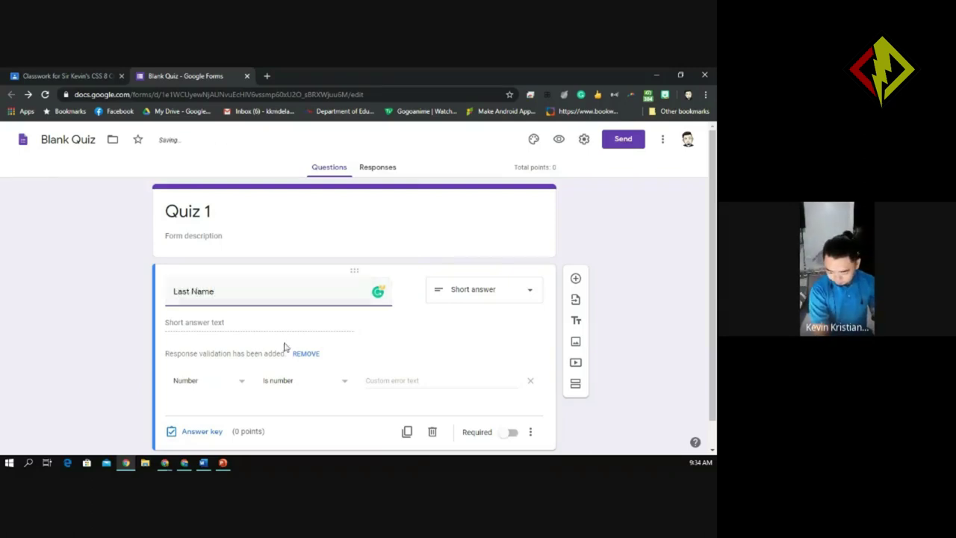
pyautogui.click(306, 353)
pyautogui.moveTo(262, 288)
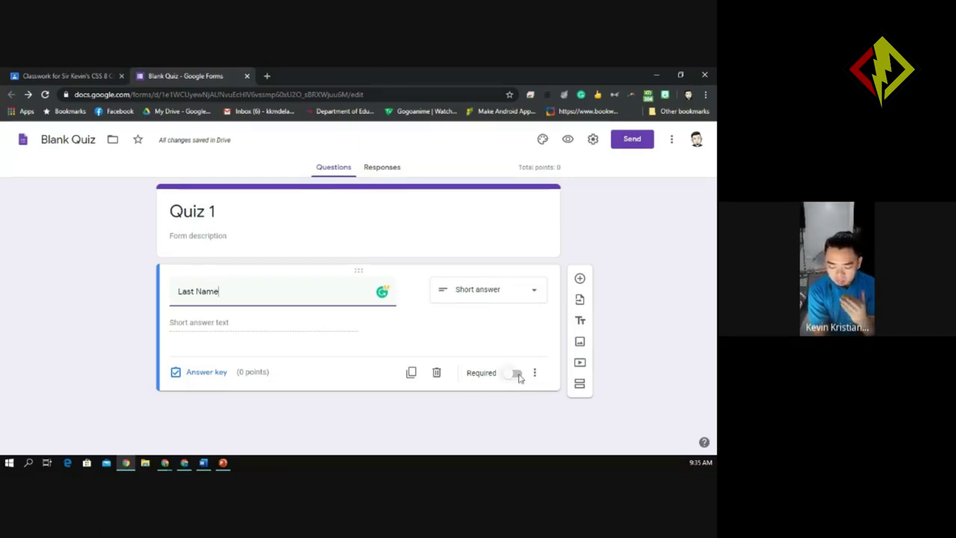
# Turn on Required for the Last Name question.
pyautogui.click(517, 373)
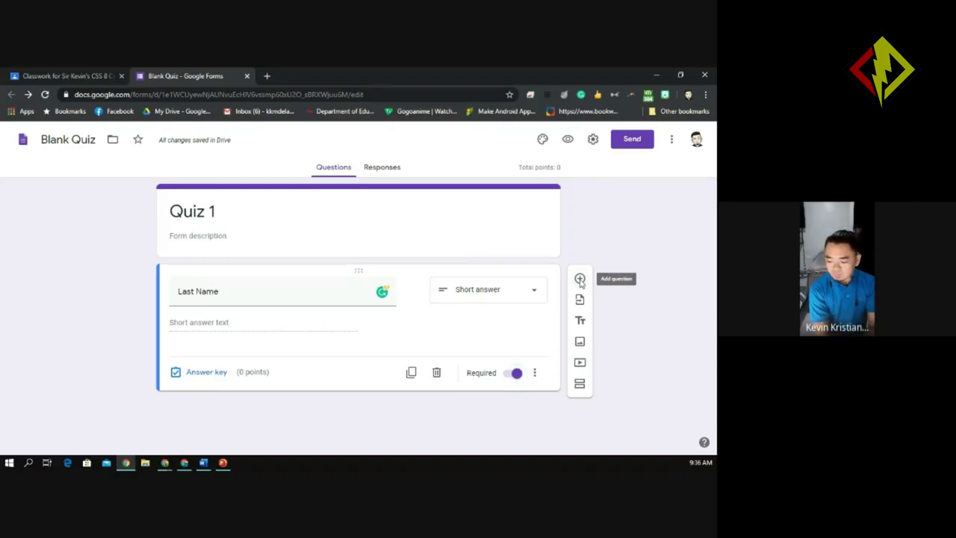
# Add a second short-answer question titled 'First Name' below Last Name and dismiss the Grammarly popup.
pyautogui.click(579, 279)
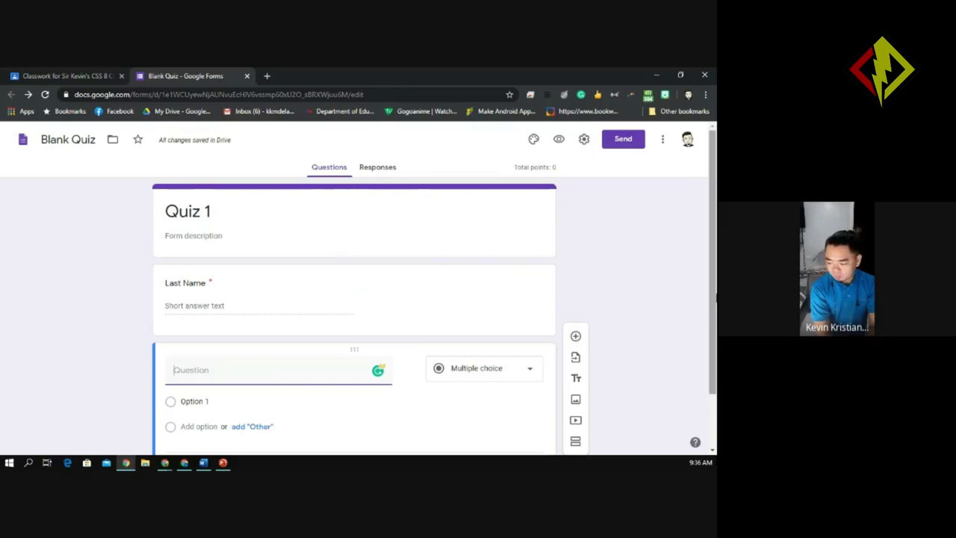
pyautogui.moveTo(716, 297); pyautogui.dragTo(714, 351)
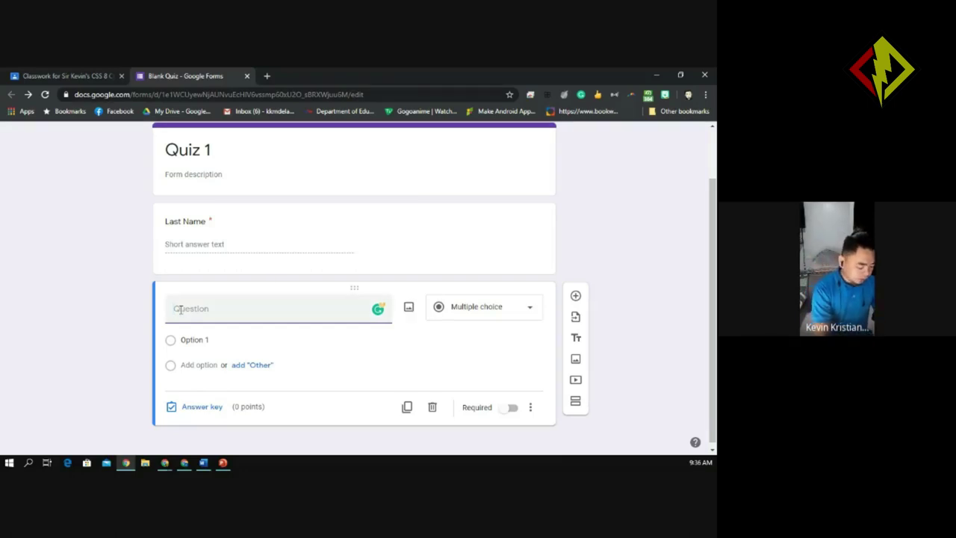
pyautogui.write('First ')
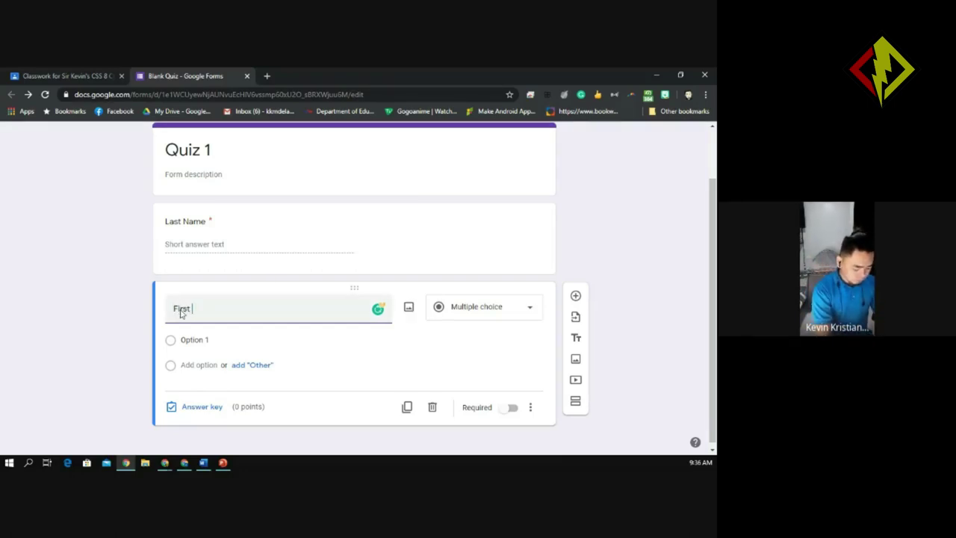
pyautogui.write('Name')
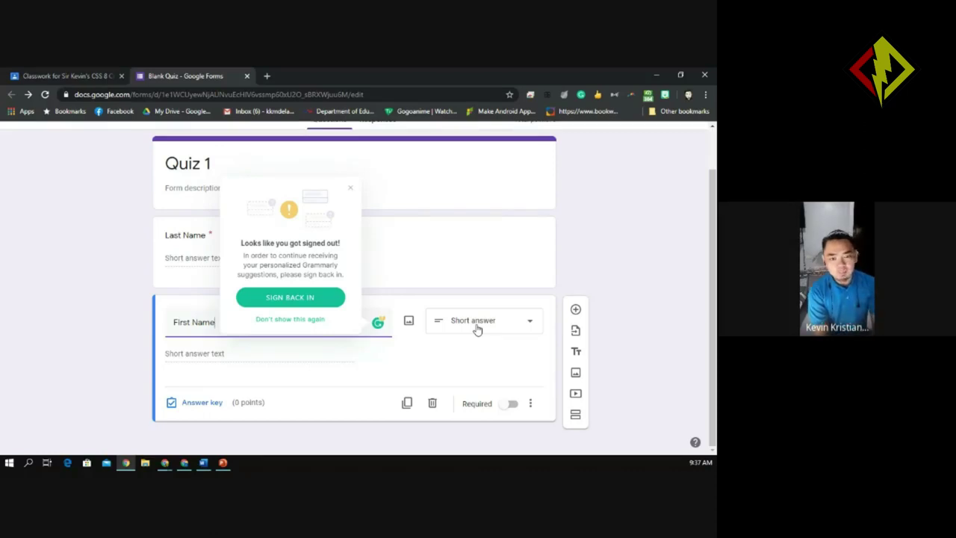
pyautogui.click(351, 191)
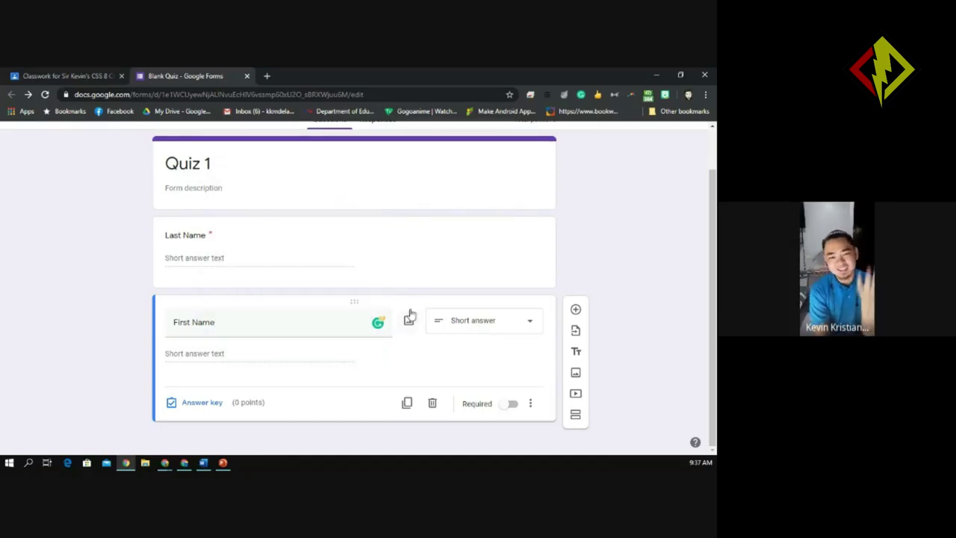
pyautogui.click(496, 329)
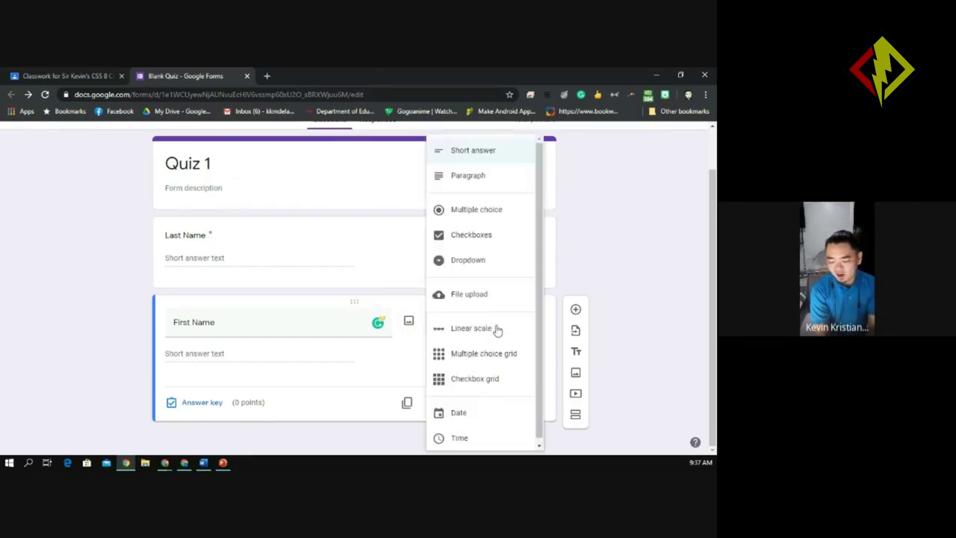
pyautogui.click(502, 157)
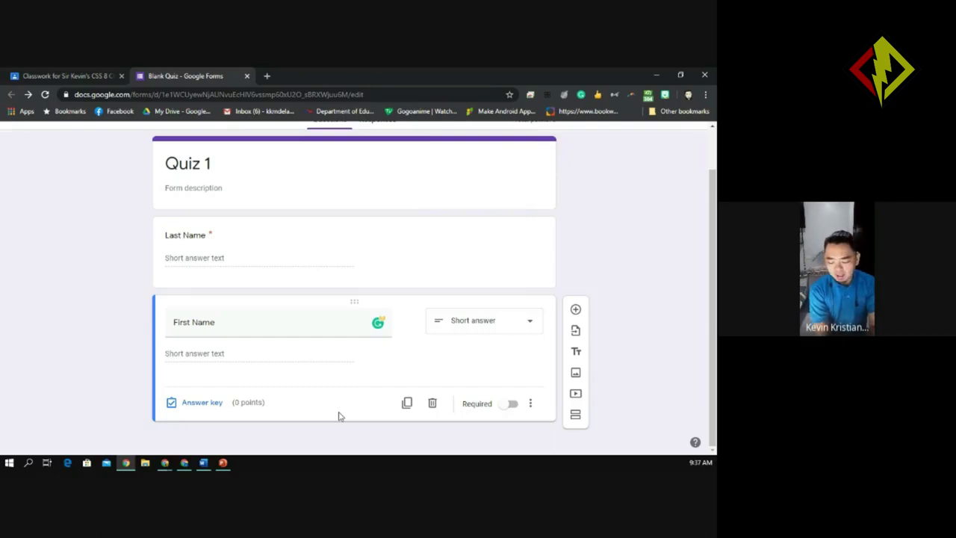
# Turn on Required for the First Name question.
pyautogui.click(512, 404)
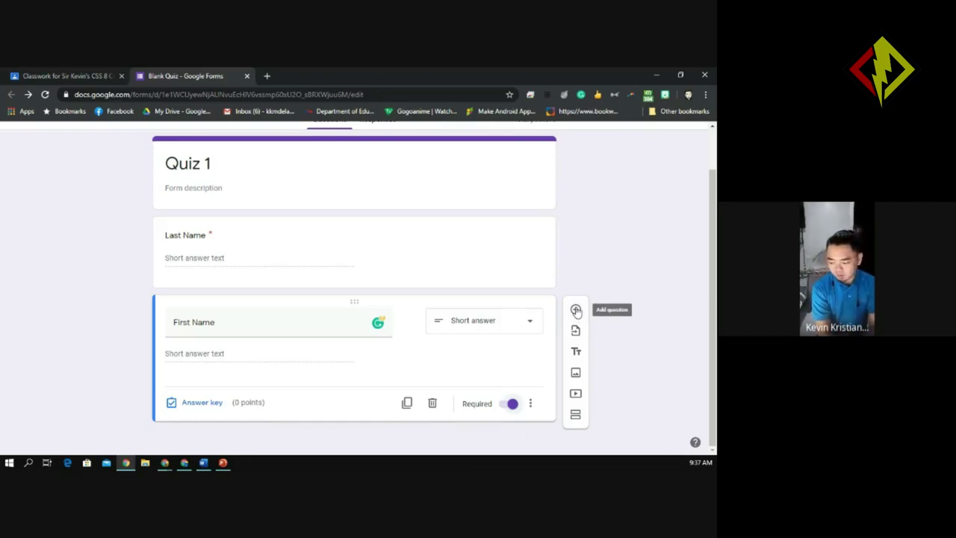
# Add a third question below First Name.
pyautogui.click(577, 311)
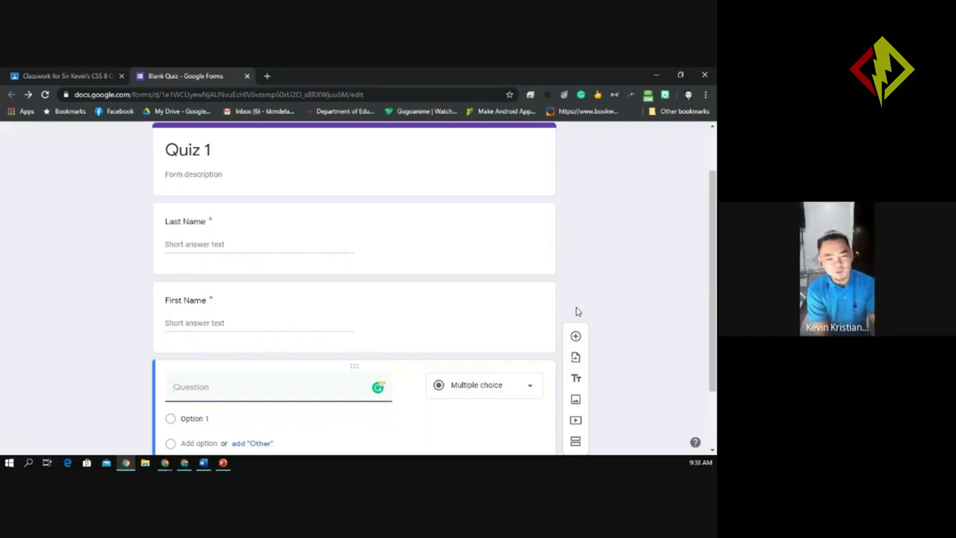
# Title the third question 'Section', removing the stray extra letter.
pyautogui.write('Sectionm')
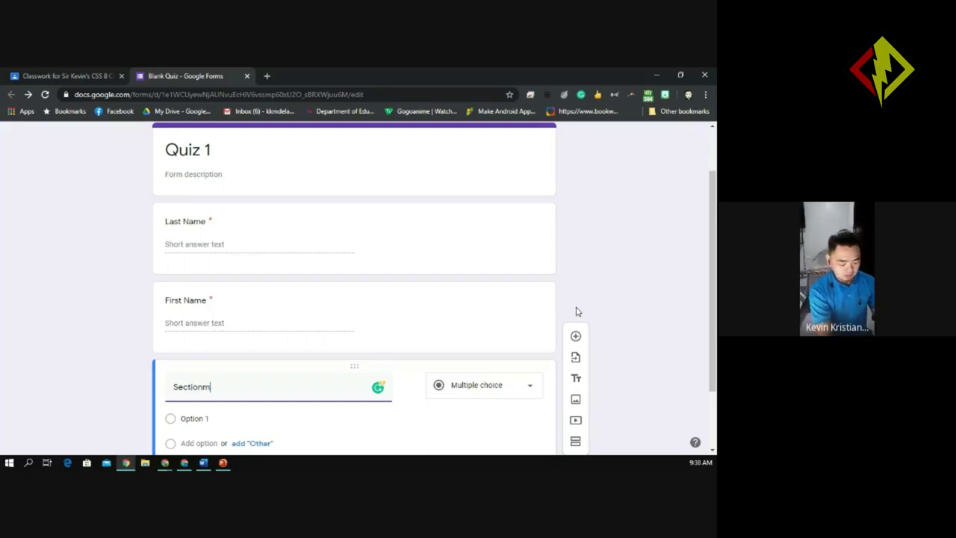
pyautogui.press('BackSpace')
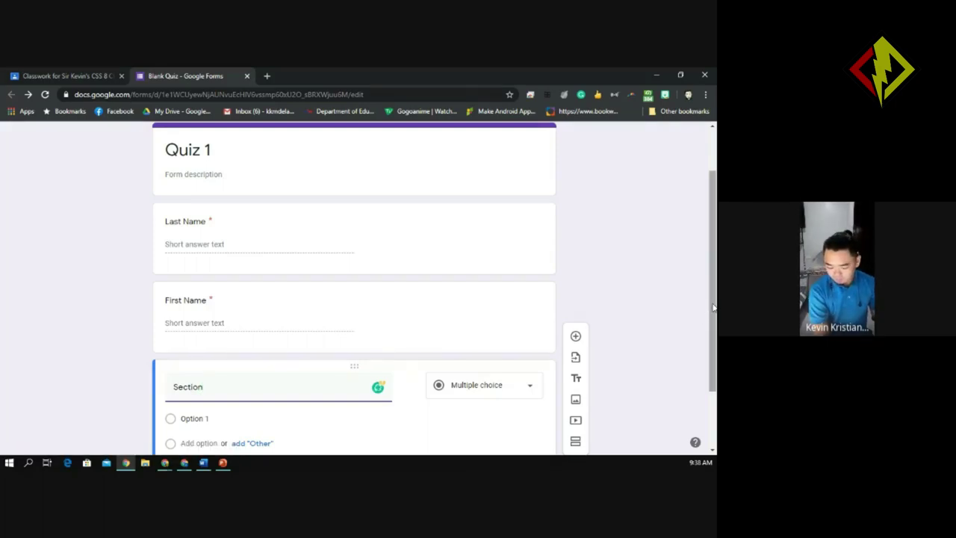
pyautogui.scroll(-3, 709, 308)
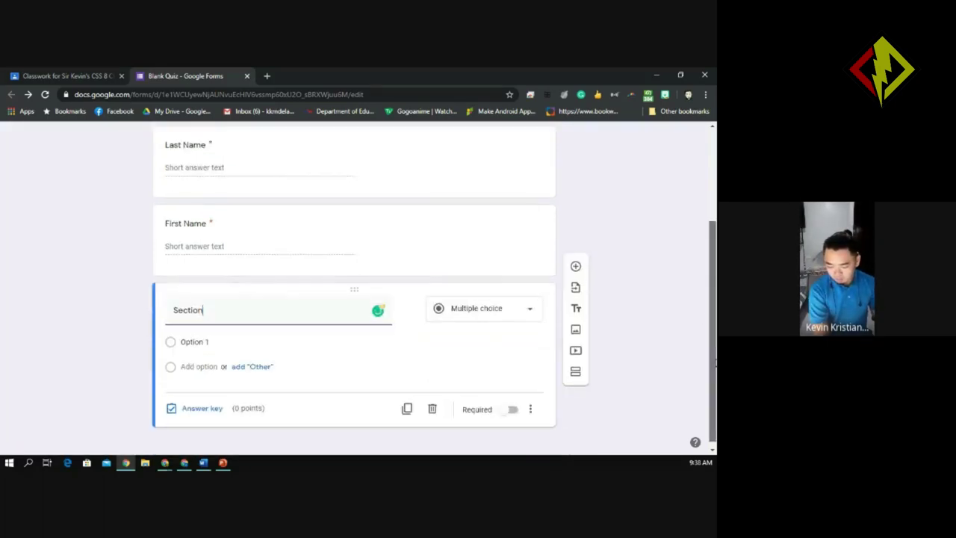
# Make Section a Dropdown question and select its Option 1 text for replacing.
pyautogui.click(486, 313)
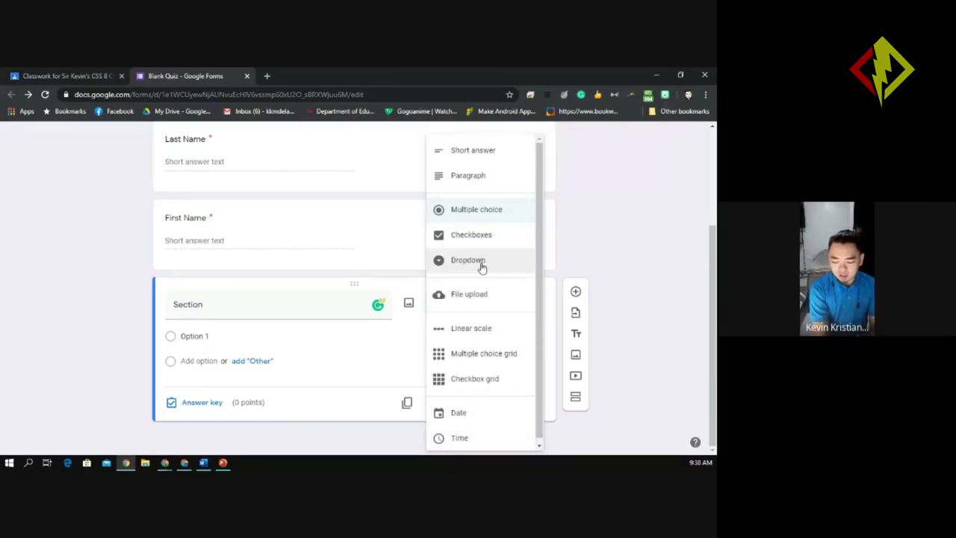
pyautogui.click(476, 267)
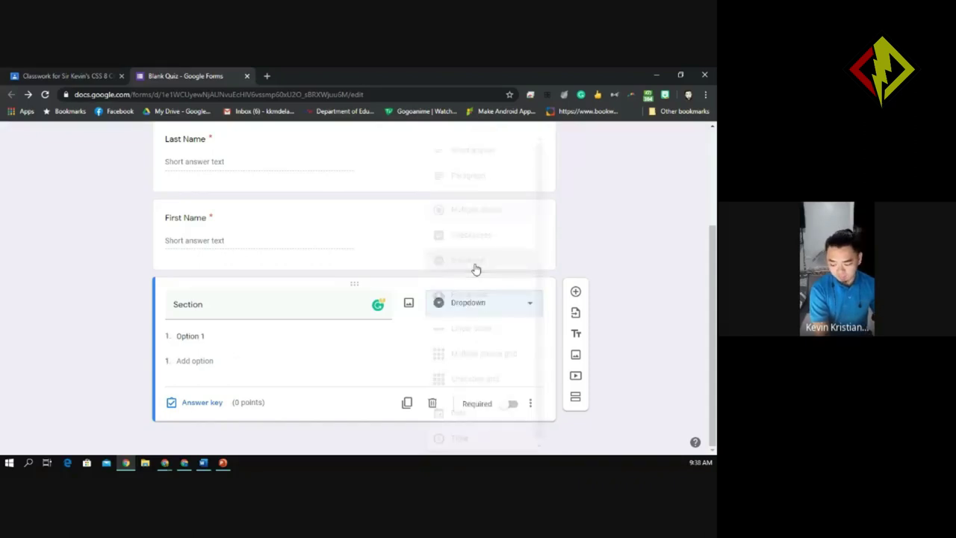
pyautogui.click(525, 311)
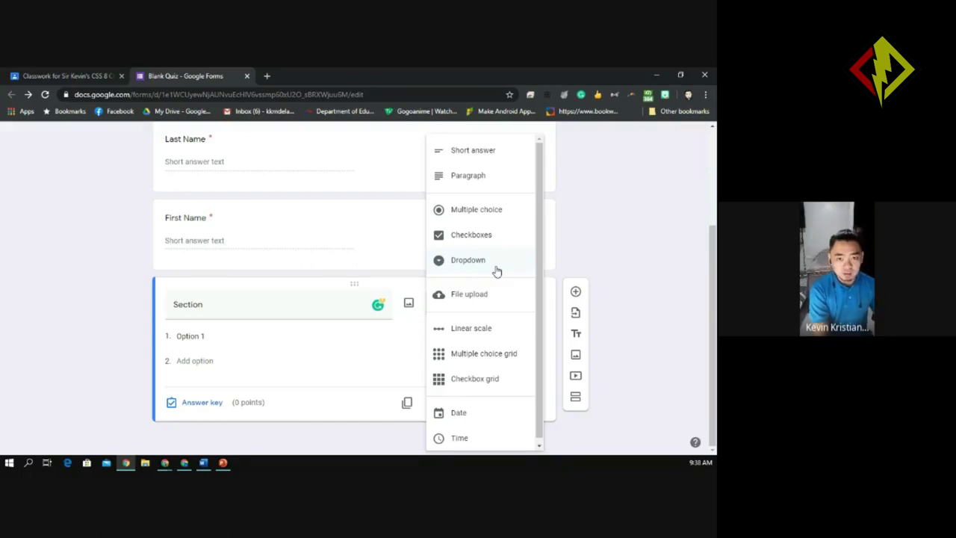
pyautogui.click(339, 377)
pyautogui.click(189, 336)
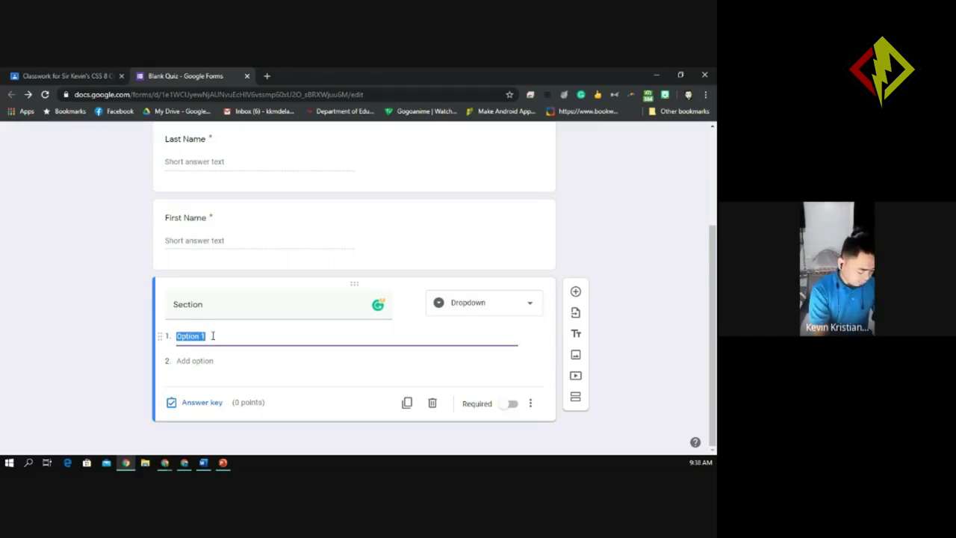
# Enter Matthew, John and Jacob as the Section dropdown's three options.
pyautogui.write('Matthew')
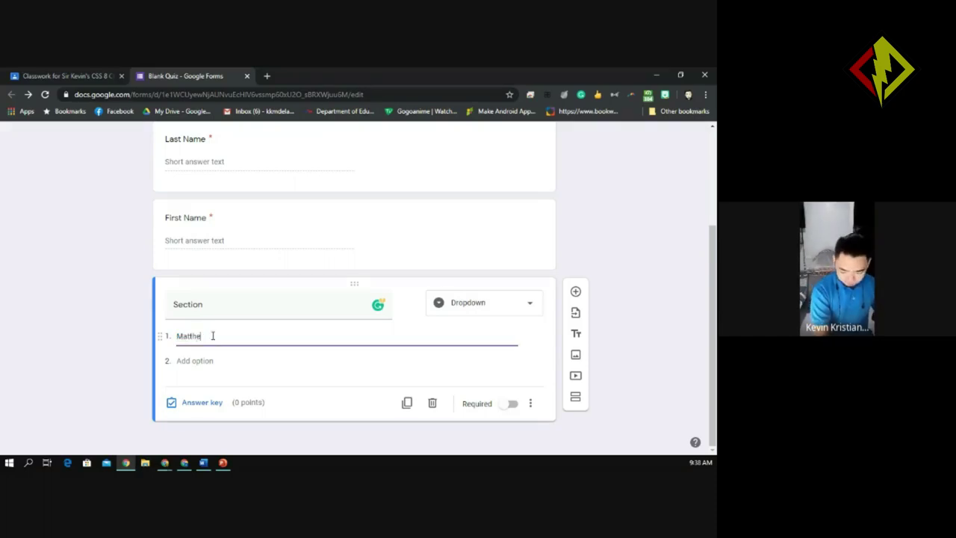
pyautogui.click(193, 360)
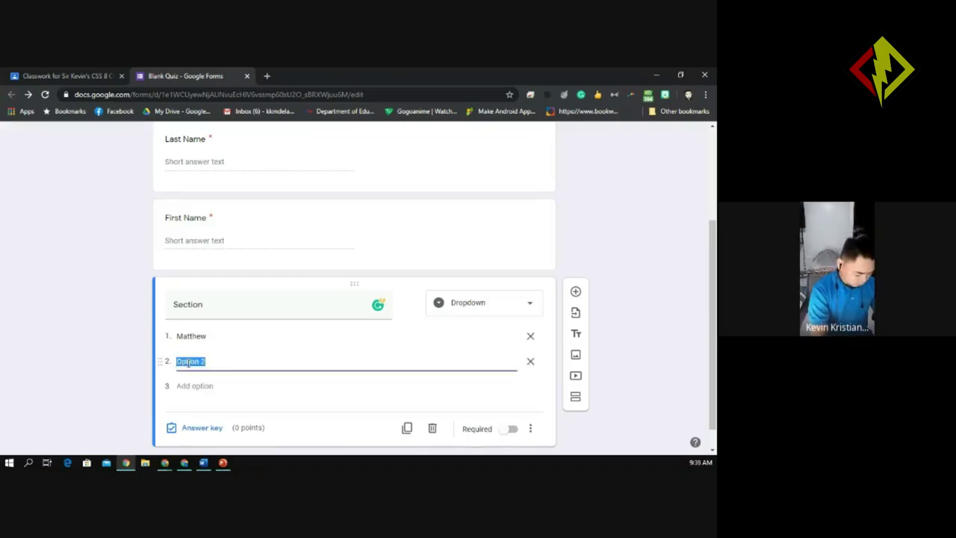
pyautogui.write('John')
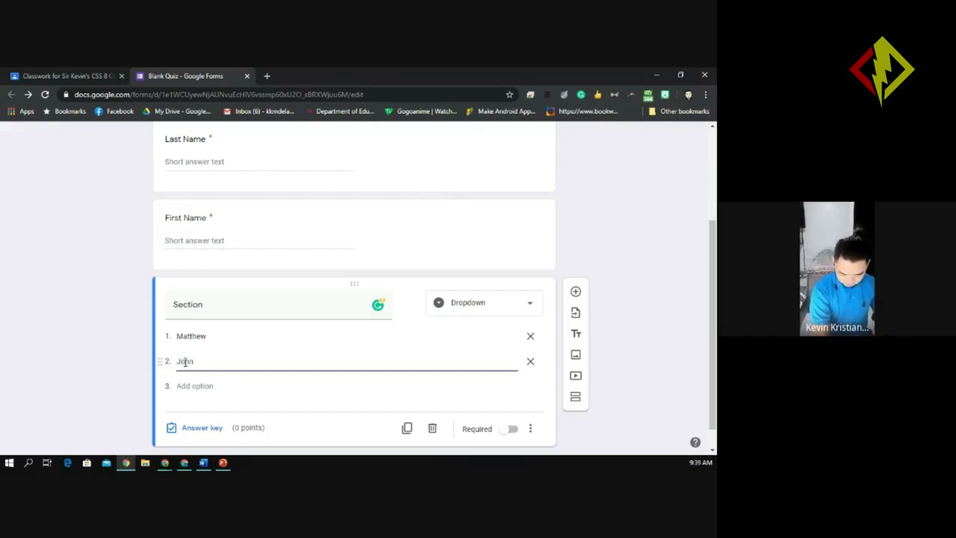
pyautogui.click(186, 385)
pyautogui.write('J')
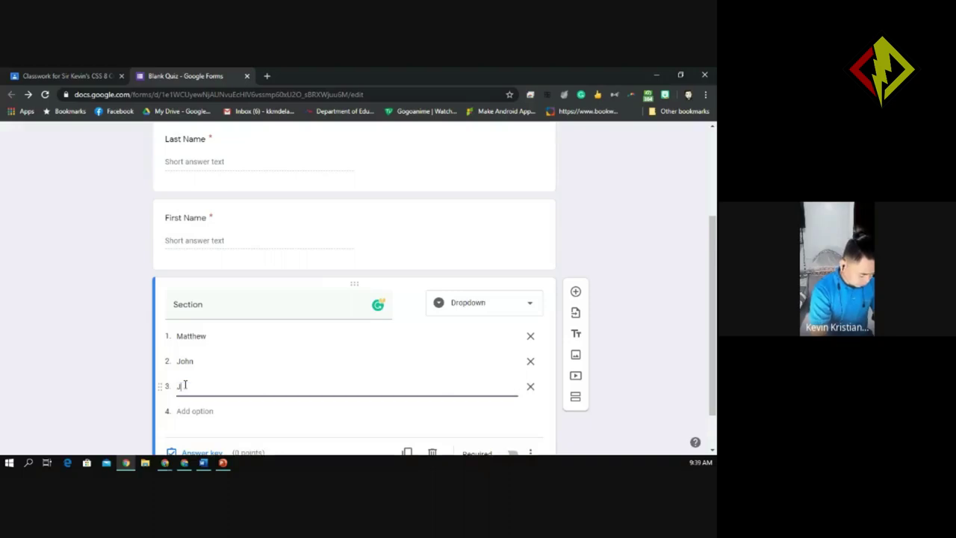
pyautogui.write('acob')
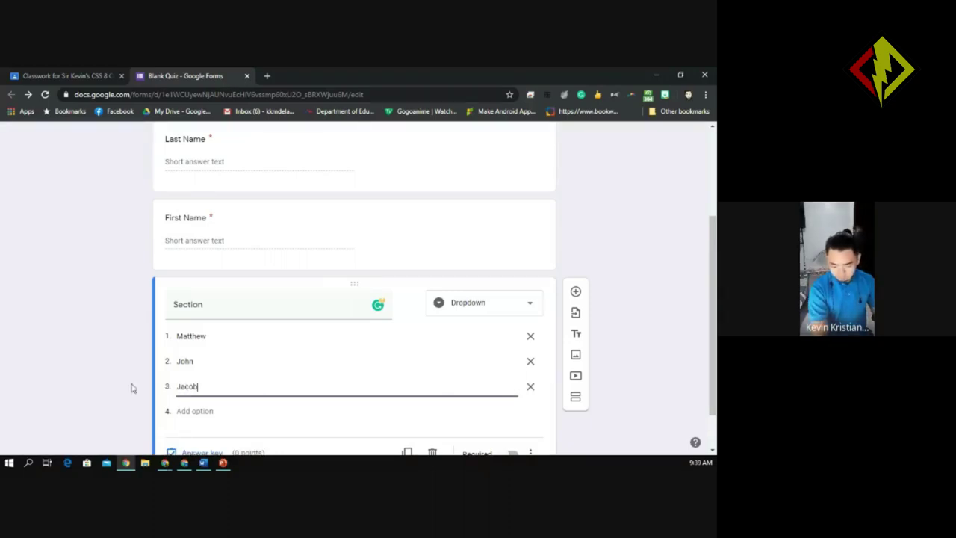
pyautogui.click(683, 292)
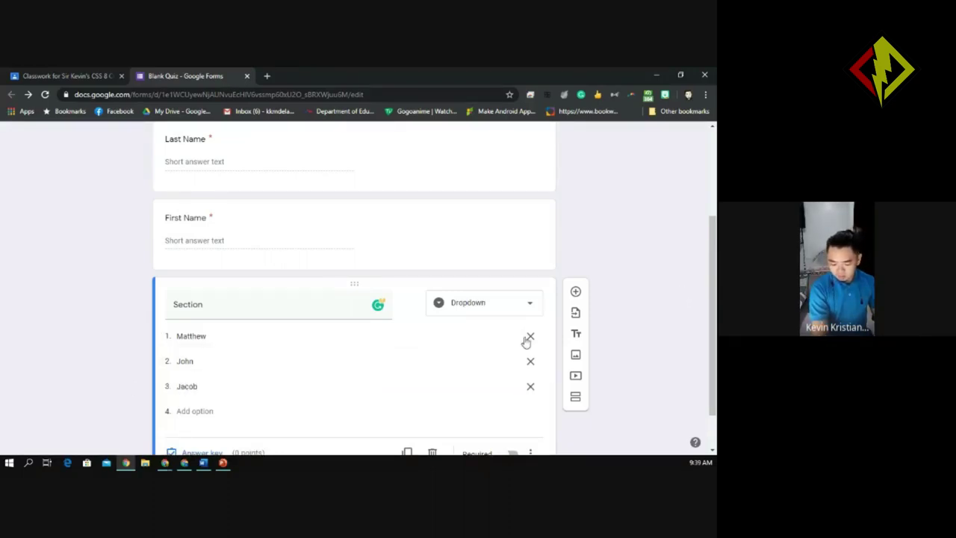
pyautogui.scroll(5, 582, 142)
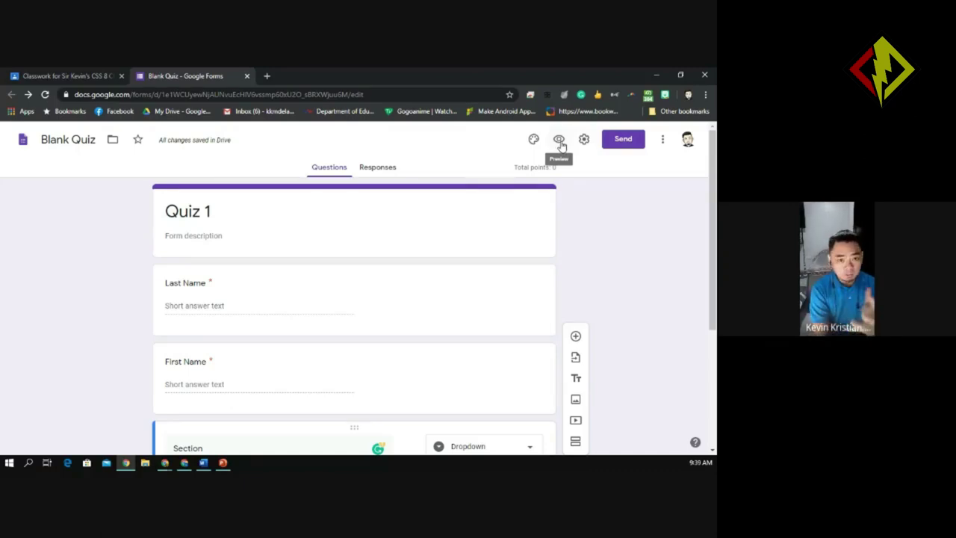
# Open the Quiz 1 preview as a respondent.
pyautogui.click(559, 141)
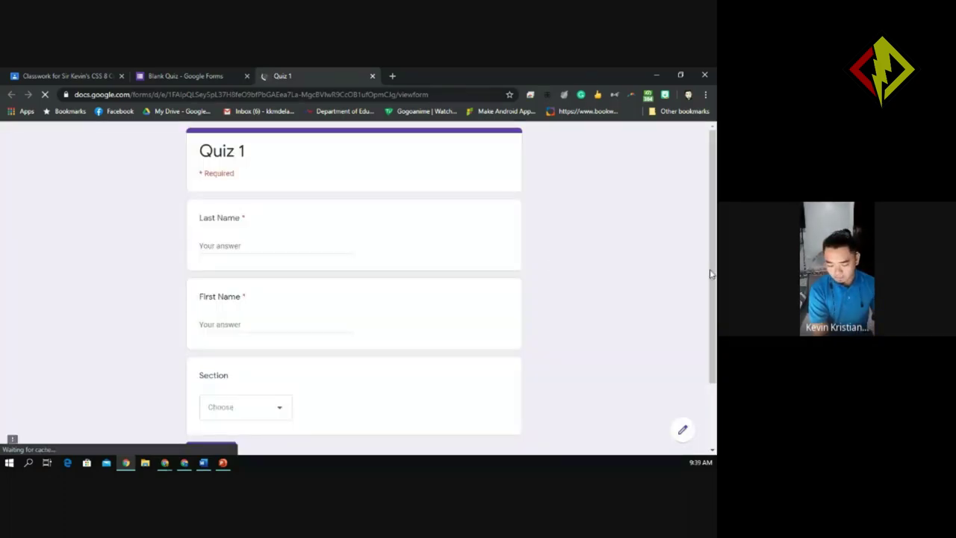
pyautogui.moveTo(712, 272); pyautogui.dragTo(714, 339)
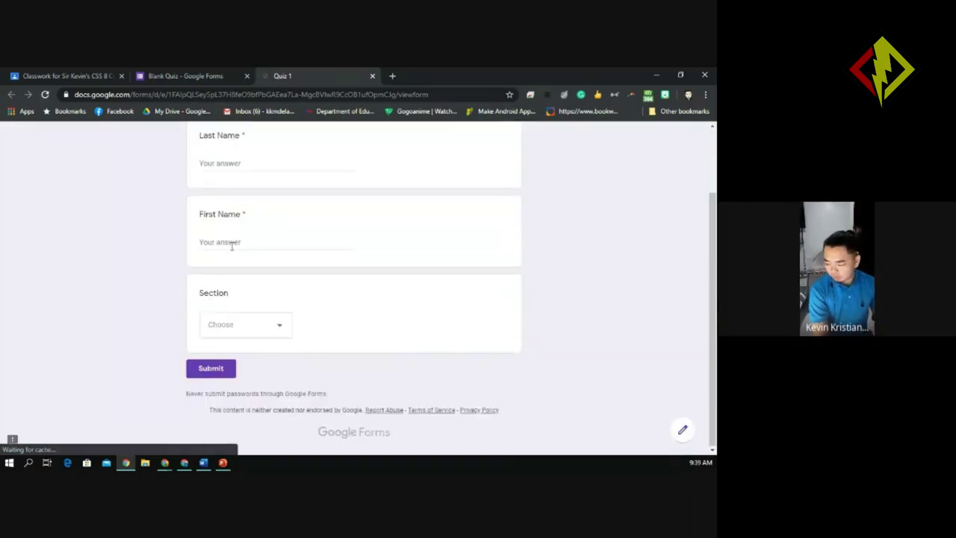
pyautogui.scroll(2, 415, 230)
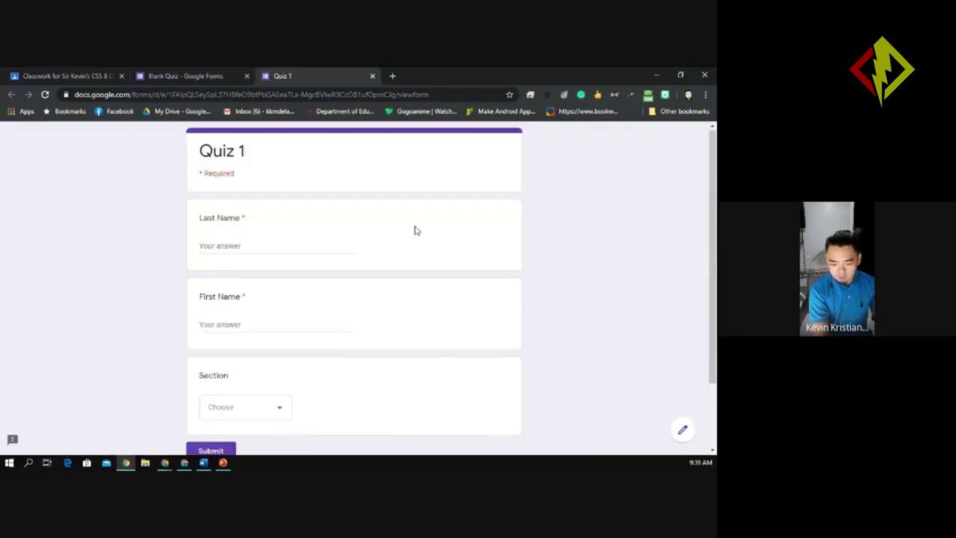
# Fill in a sample last name and first name in the preview.
pyautogui.click(213, 244)
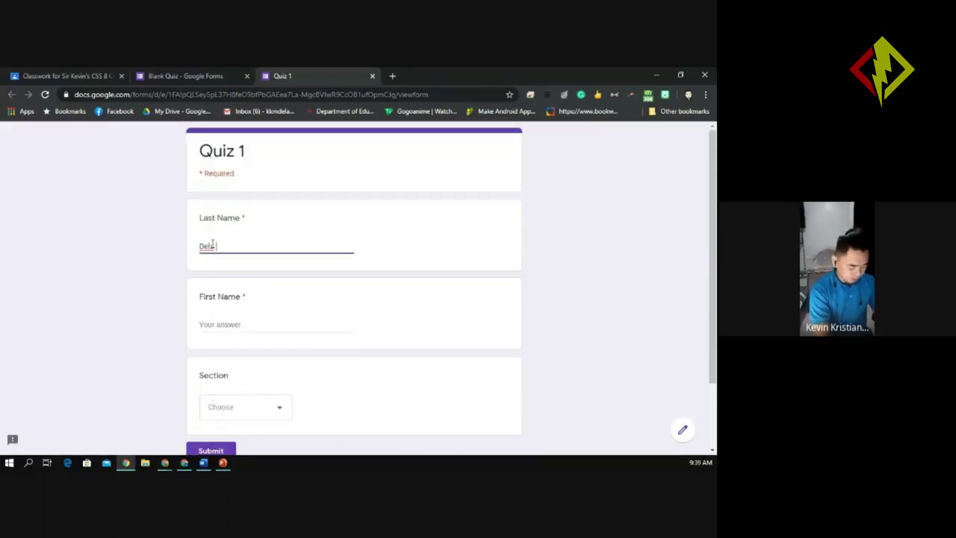
pyautogui.click(211, 323)
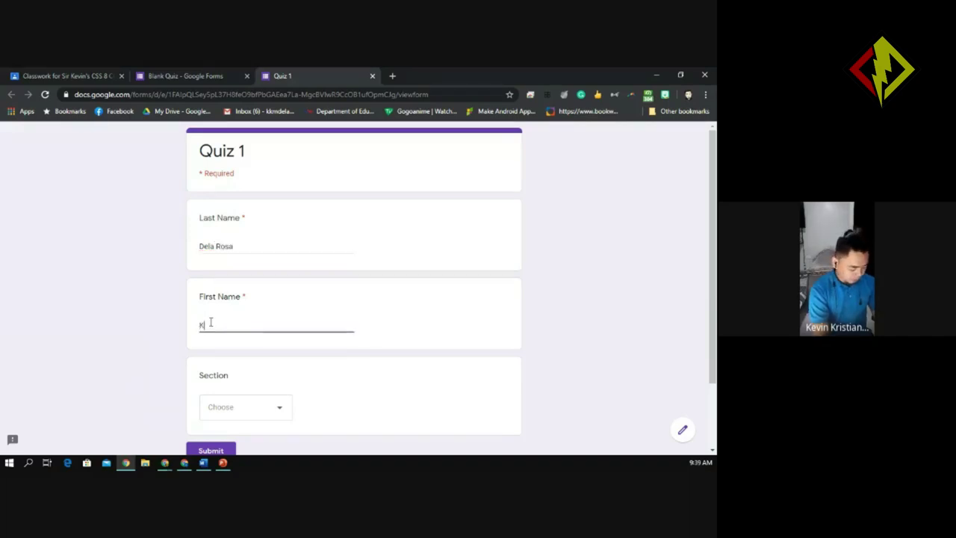
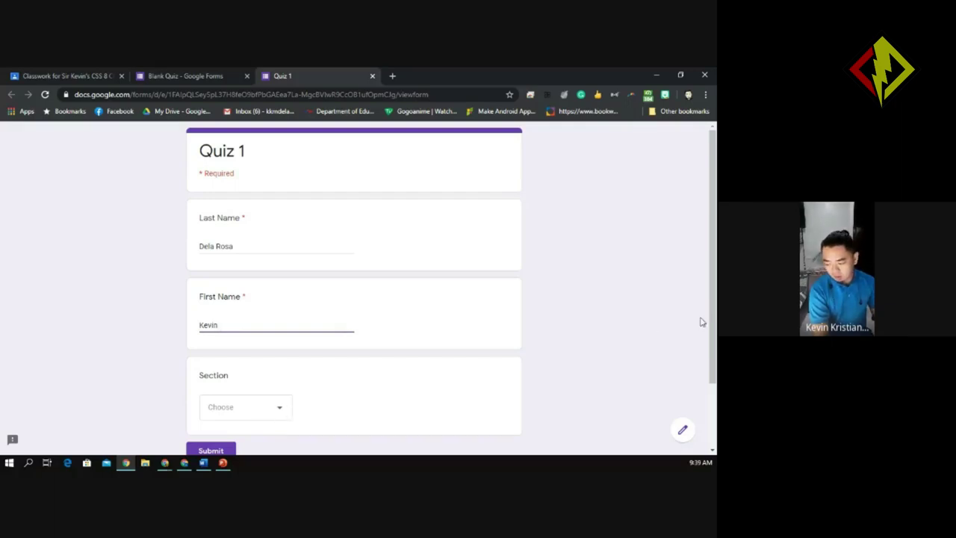
pyautogui.scroll(-1, 711, 328)
pyautogui.scroll(-1, 713, 351)
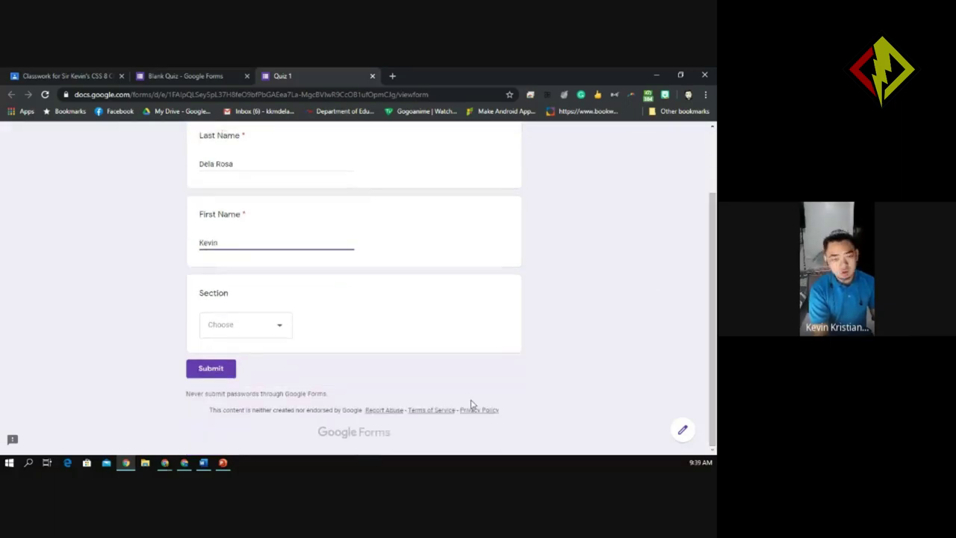
# Check the Section choices unanswered, then close the preview tab and leave the site.
pyautogui.click(279, 328)
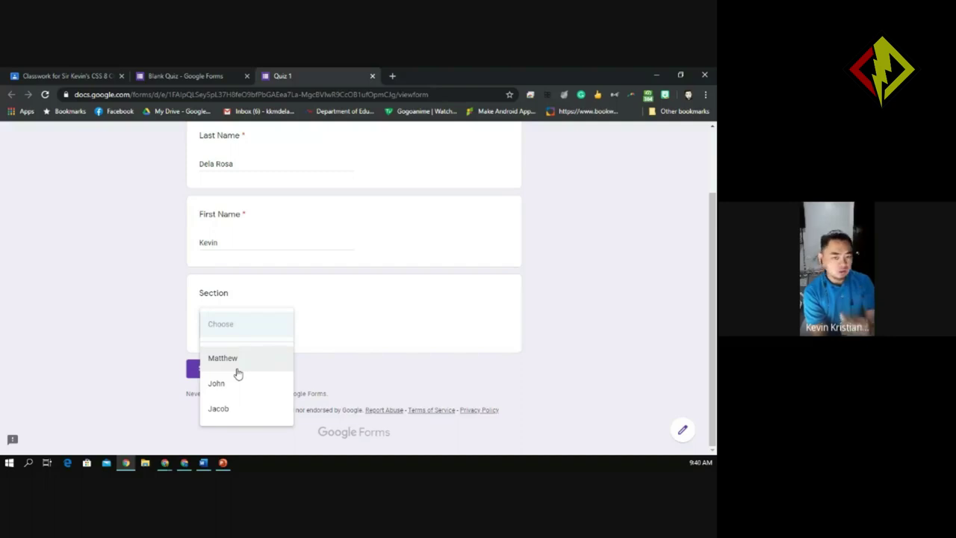
pyautogui.click(345, 341)
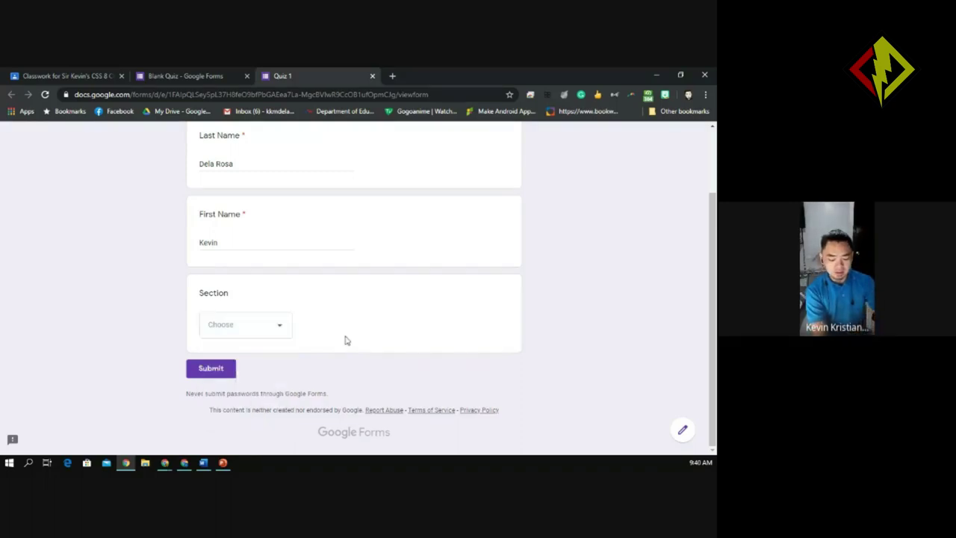
pyautogui.click(281, 331)
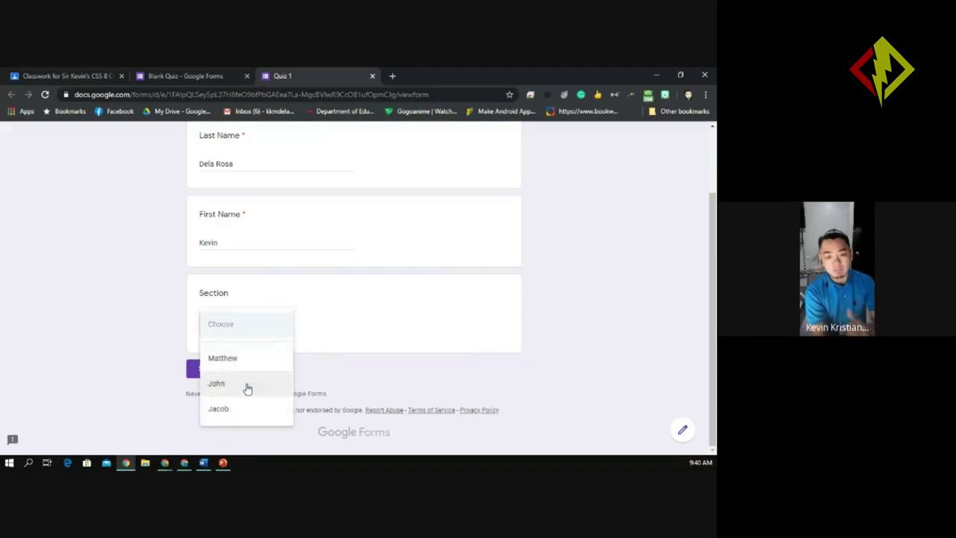
pyautogui.click(363, 342)
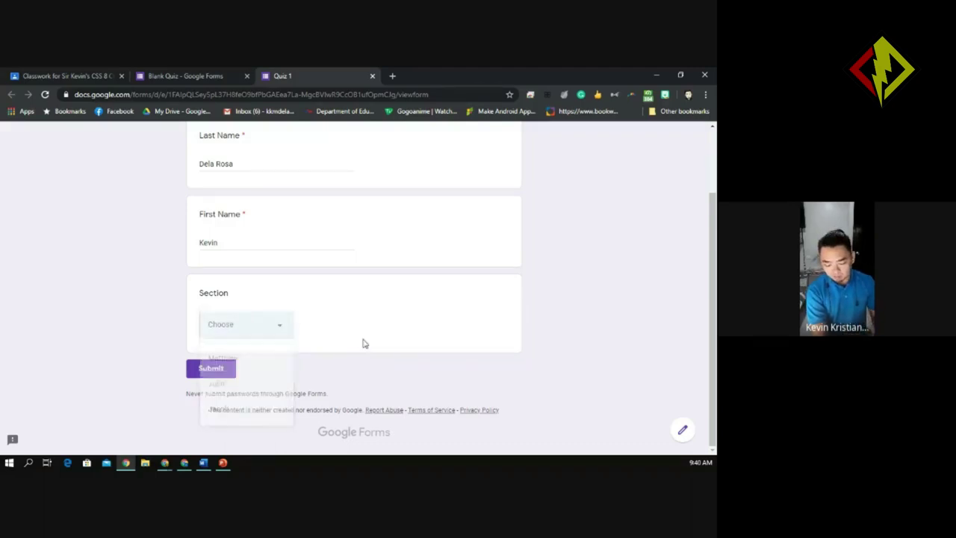
pyautogui.click(372, 76)
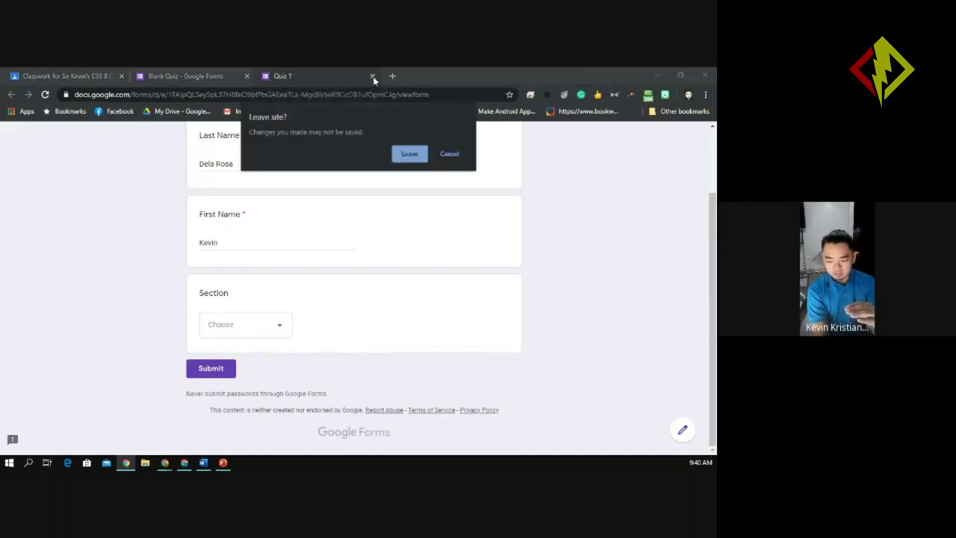
pyautogui.click(409, 154)
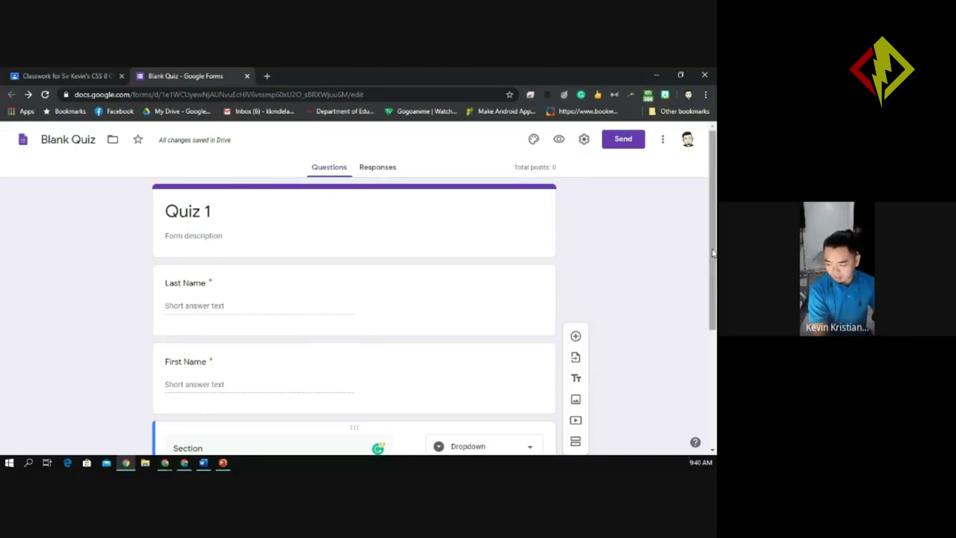
# Change the Section question type from Dropdown to Multiple choice.
pyautogui.scroll(-2, 713, 253)
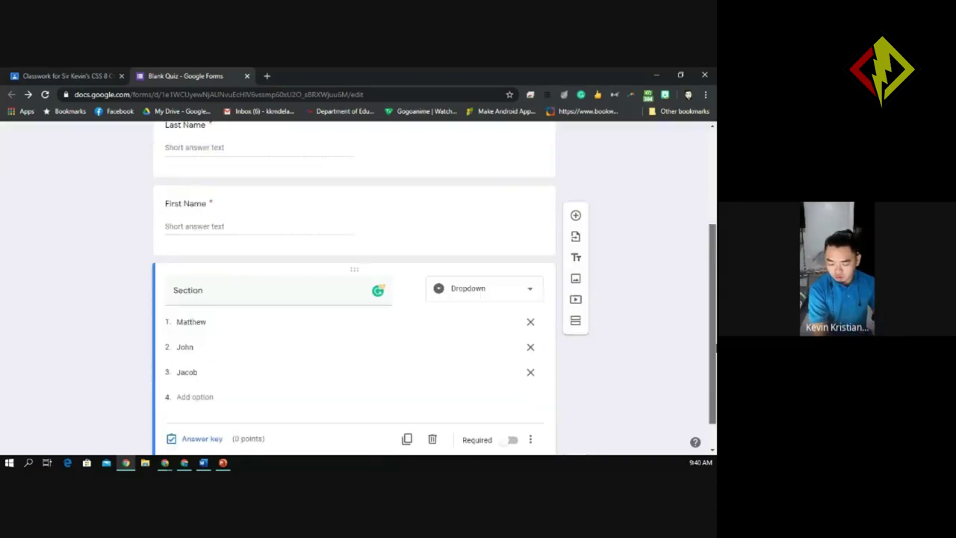
pyautogui.click(515, 295)
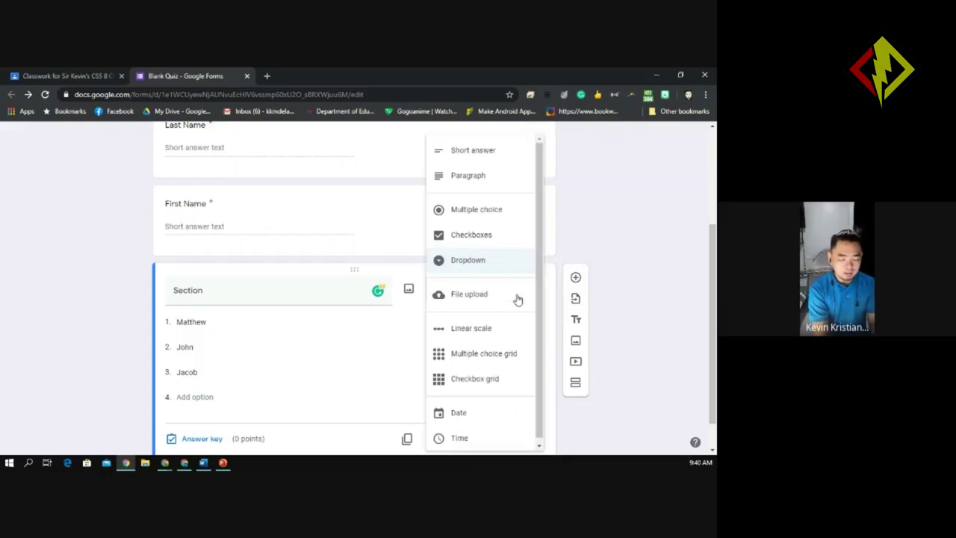
pyautogui.click(492, 216)
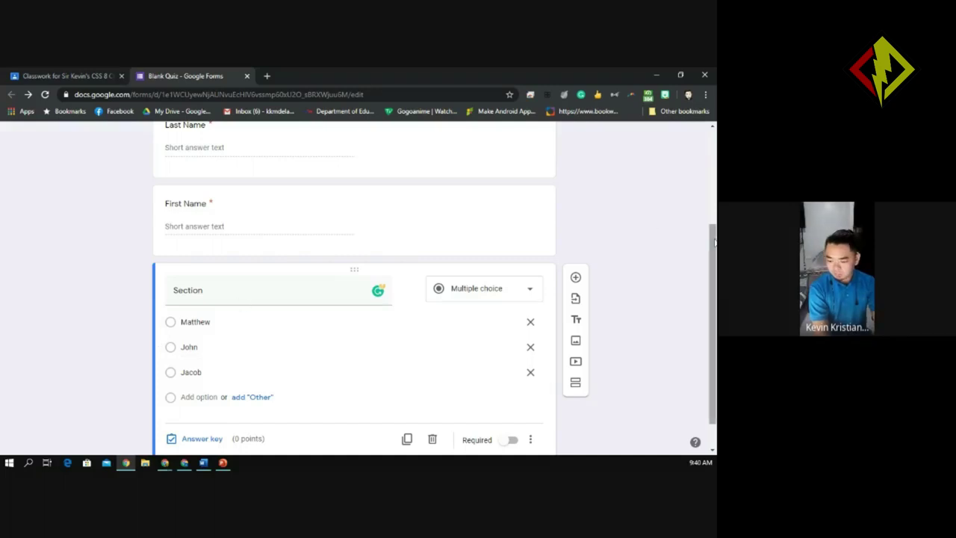
pyautogui.moveTo(714, 241); pyautogui.dragTo(710, 133)
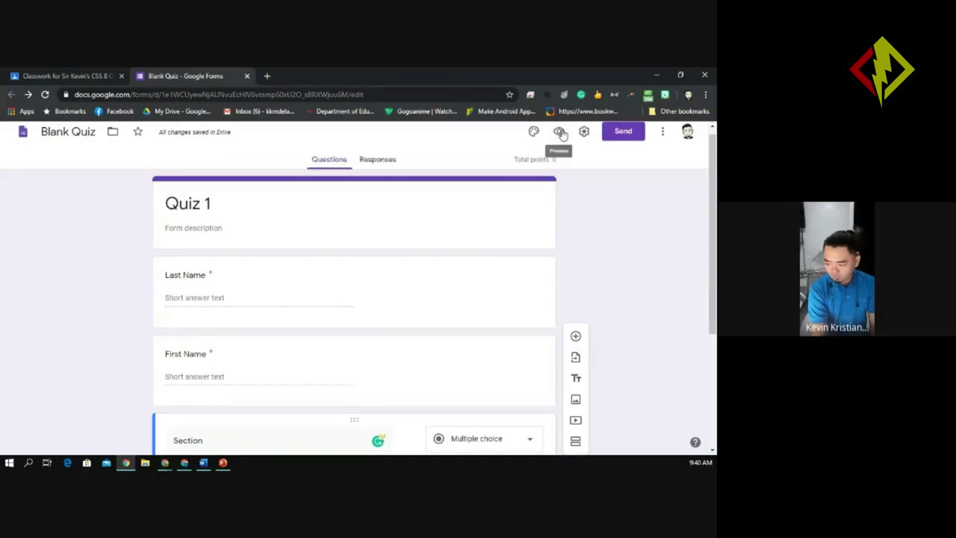
# Preview the updated quiz and answer Section with John, then switch to Matthew.
pyautogui.click(560, 132)
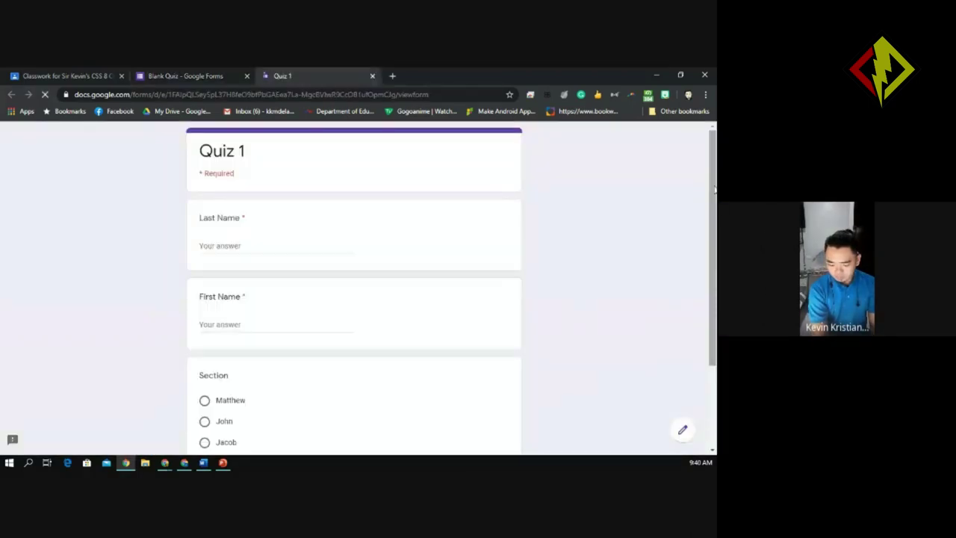
pyautogui.moveTo(715, 191); pyautogui.dragTo(714, 249)
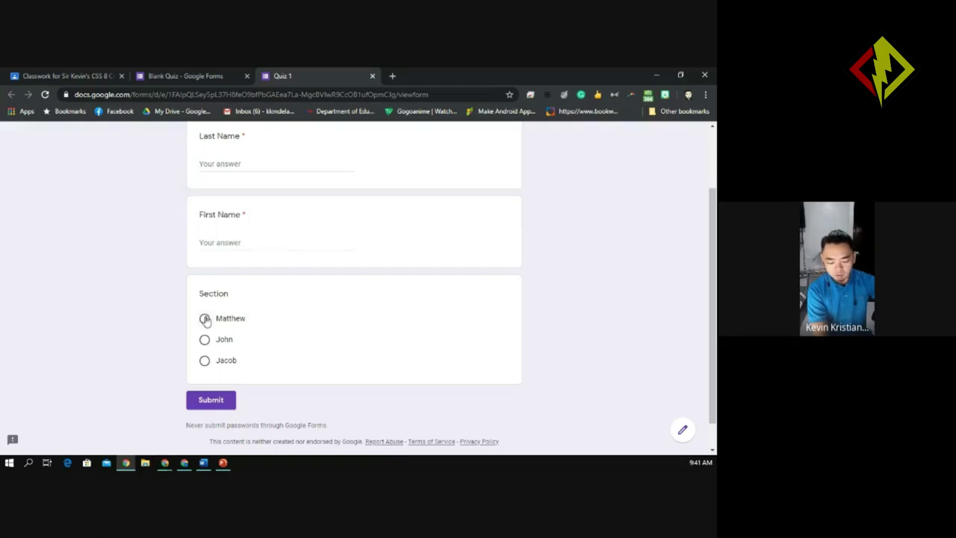
pyautogui.click(206, 342)
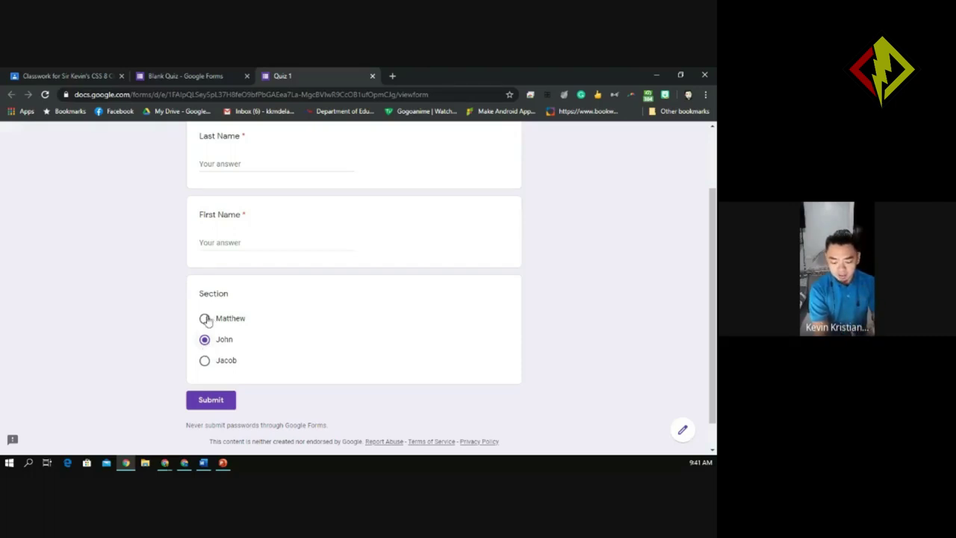
pyautogui.click(205, 319)
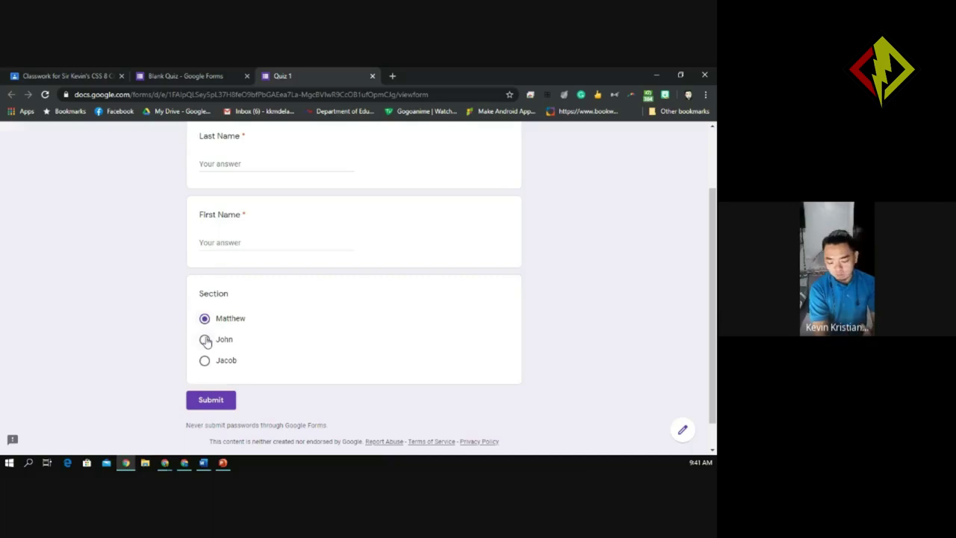
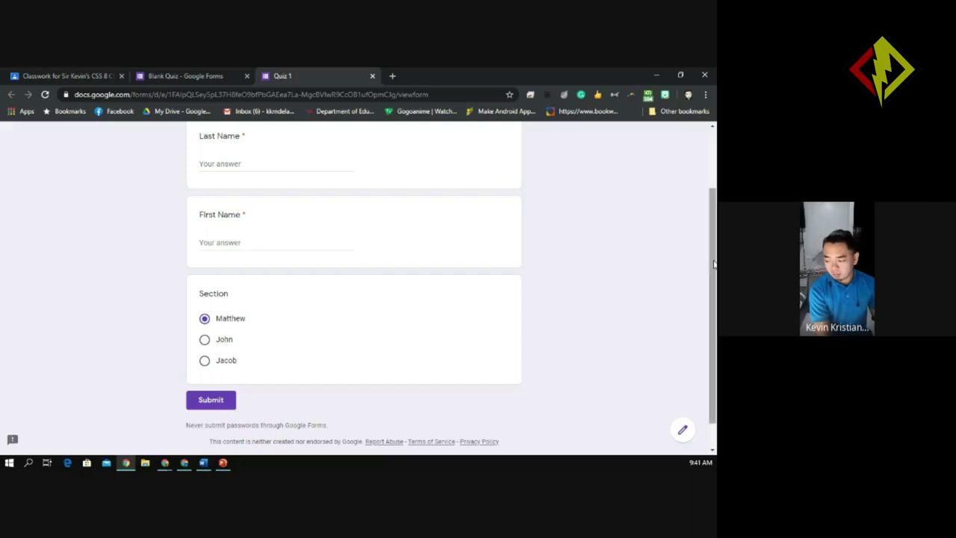
# Close the Quiz 1 preview tab and confirm leaving to get back to the form editor.
pyautogui.scroll(2, 714, 267)
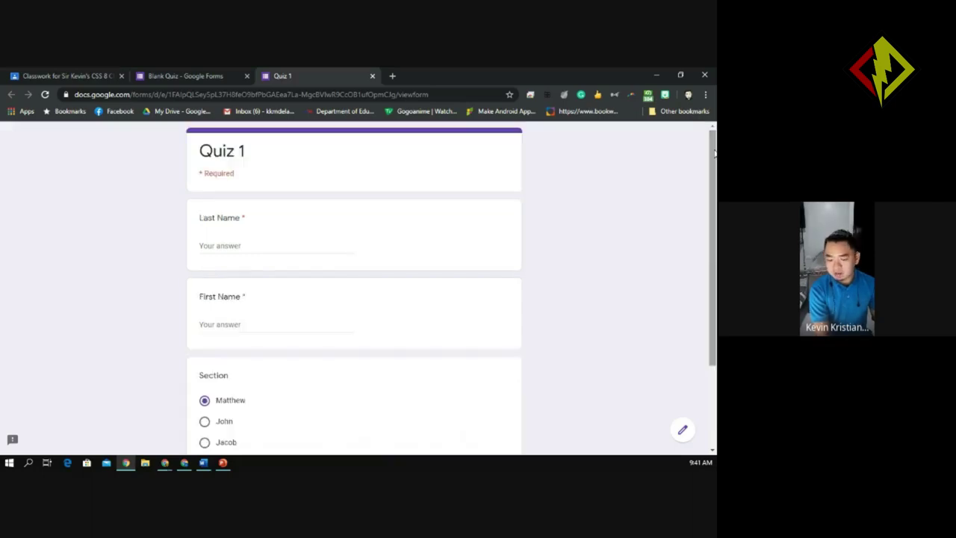
pyautogui.click(373, 76)
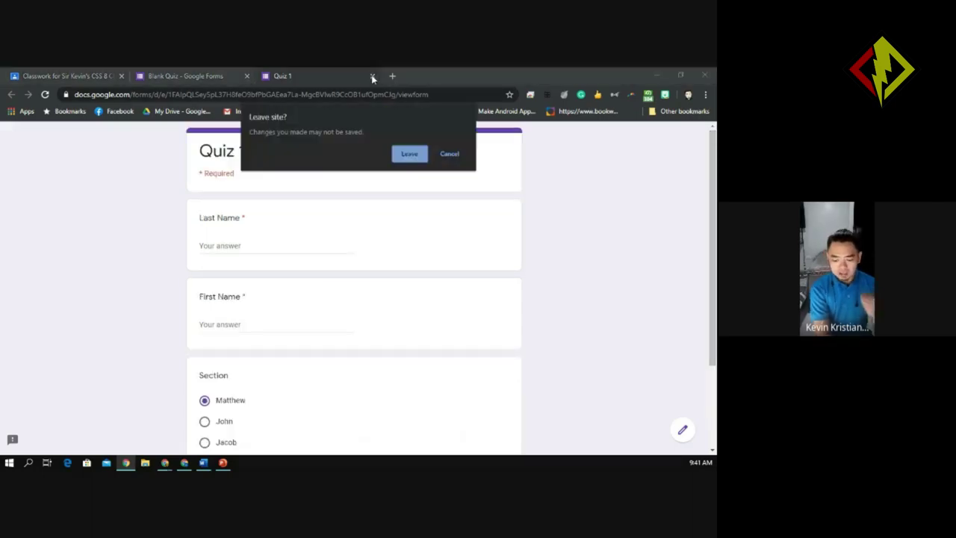
pyautogui.click(409, 155)
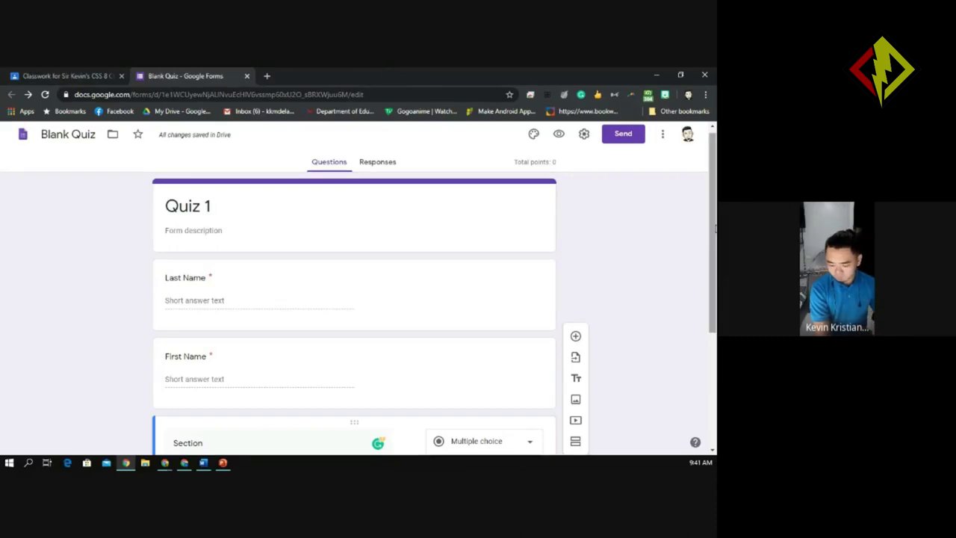
# Turn on Required for the Section question with options Matthew, John and Jacob.
pyautogui.scroll(-1, 713, 269)
pyautogui.scroll(-3, 716, 276)
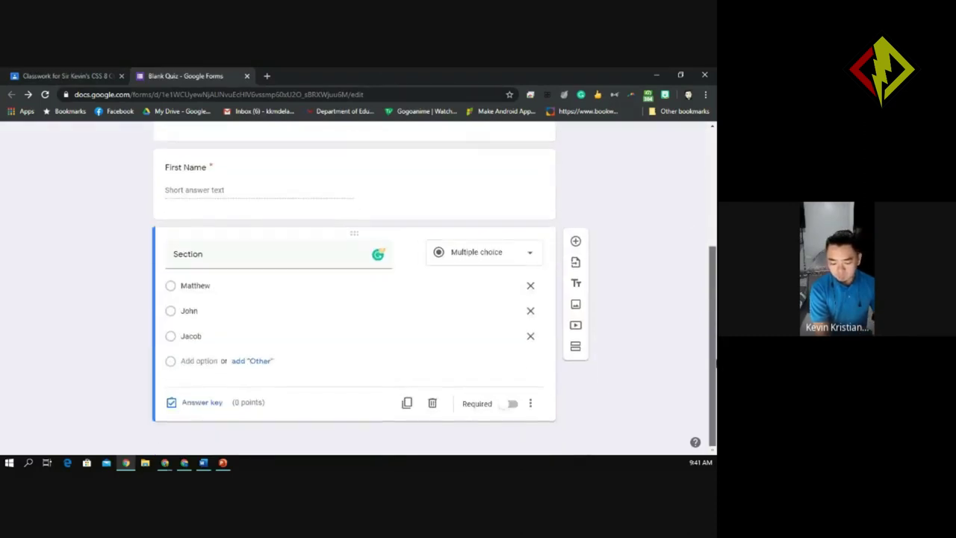
pyautogui.scroll(2, 715, 299)
pyautogui.scroll(-1, 715, 299)
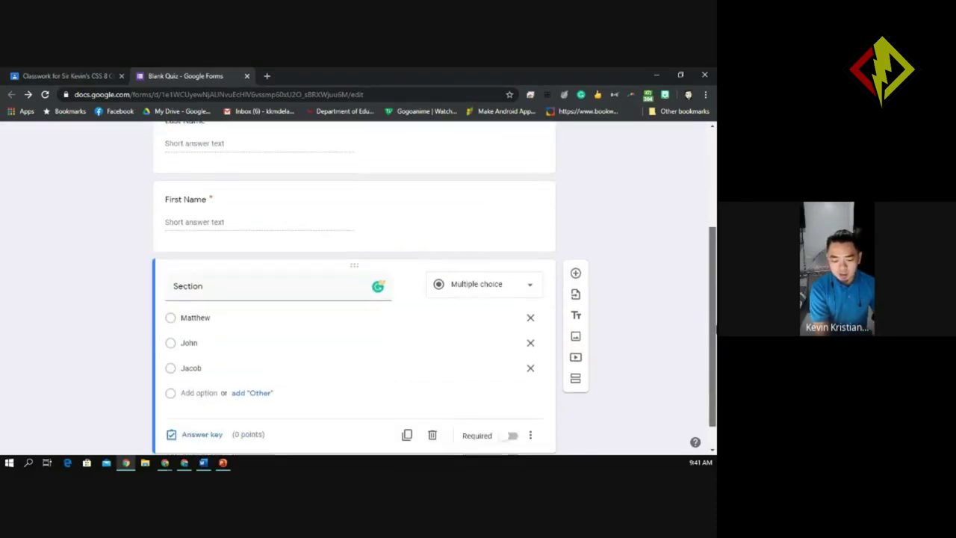
pyautogui.scroll(-1, 716, 351)
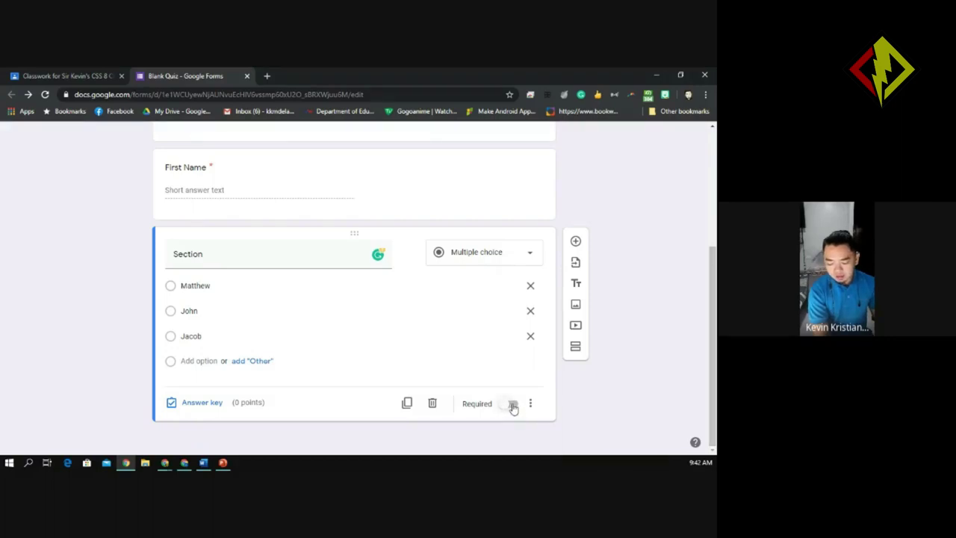
pyautogui.click(513, 404)
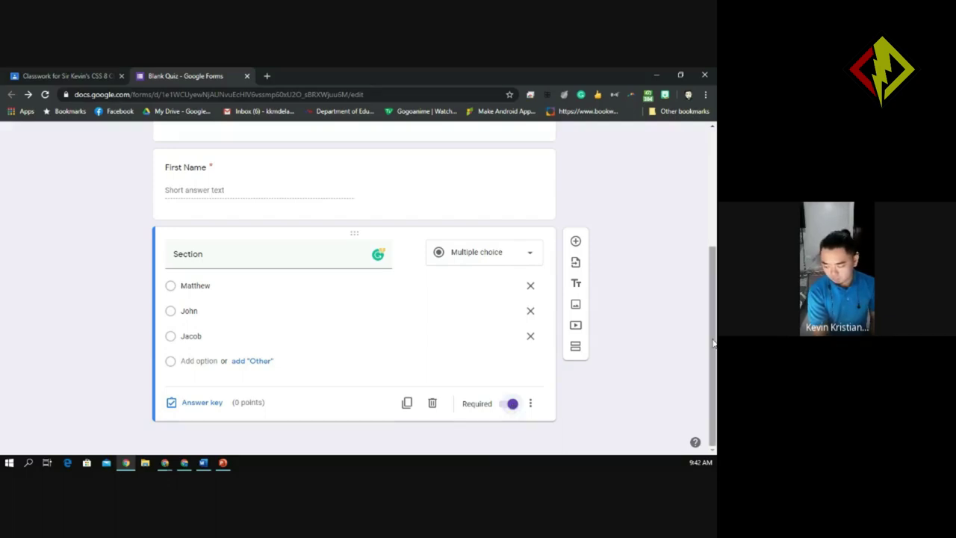
pyautogui.moveTo(713, 343); pyautogui.dragTo(715, 371)
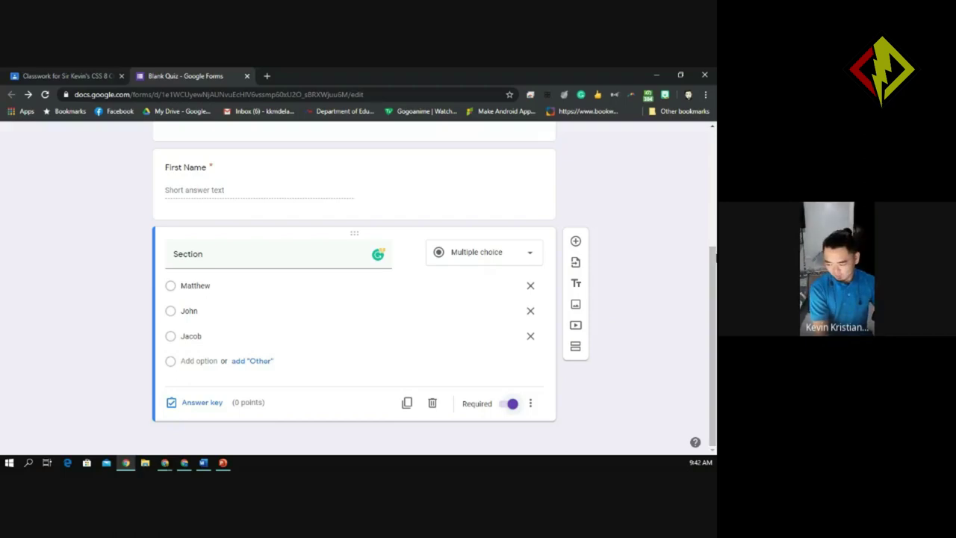
pyautogui.moveTo(713, 310); pyautogui.dragTo(715, 351)
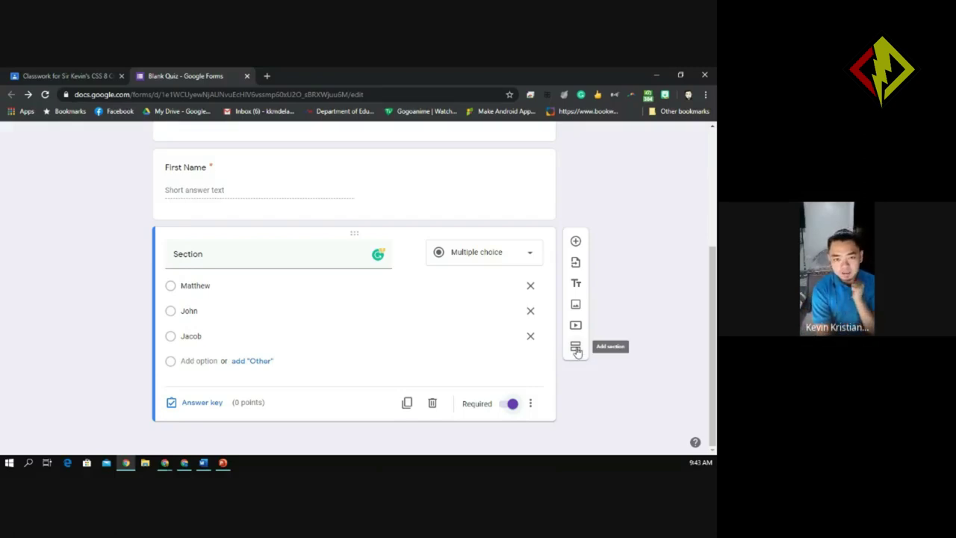
# Add a new section to the form and title it 'Test 1'.
pyautogui.click(575, 348)
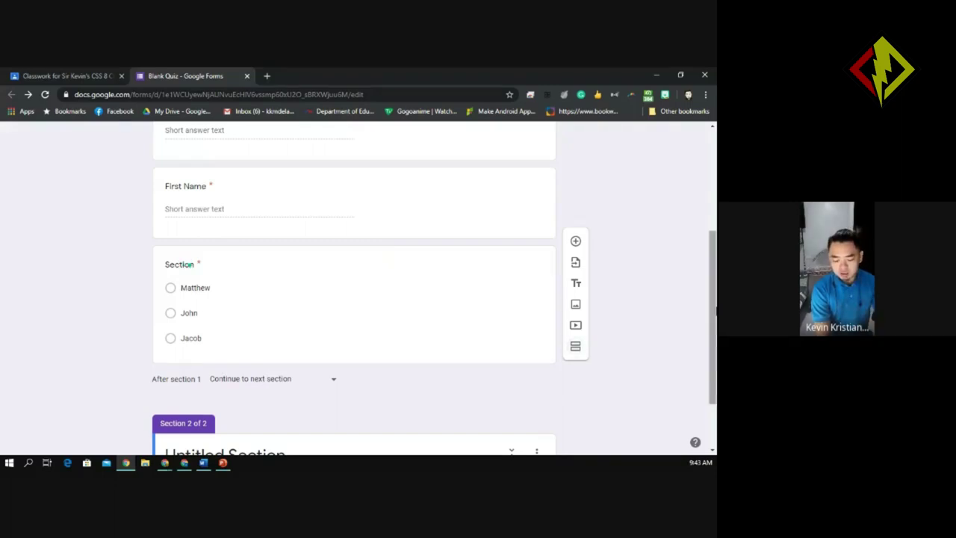
pyautogui.scroll(-1, 713, 313)
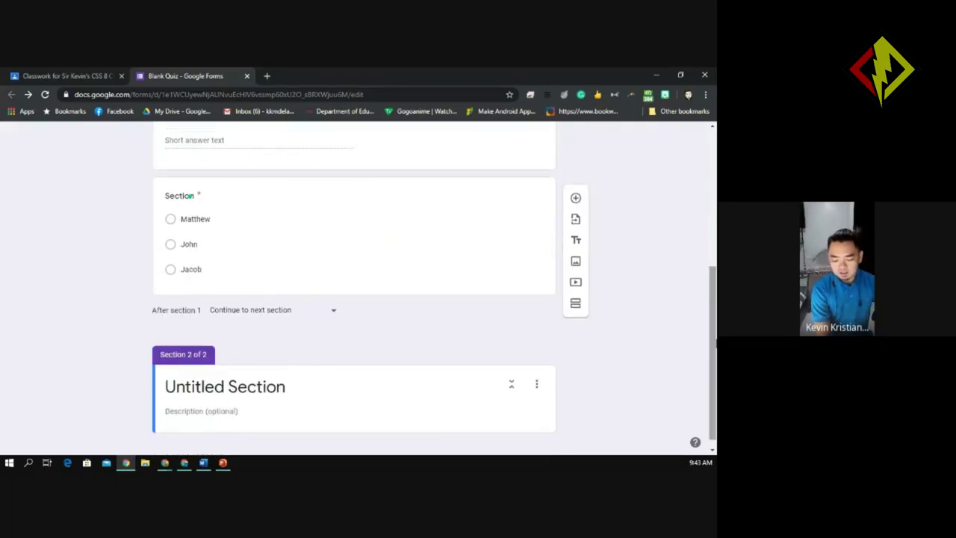
pyautogui.scroll(-1, 716, 343)
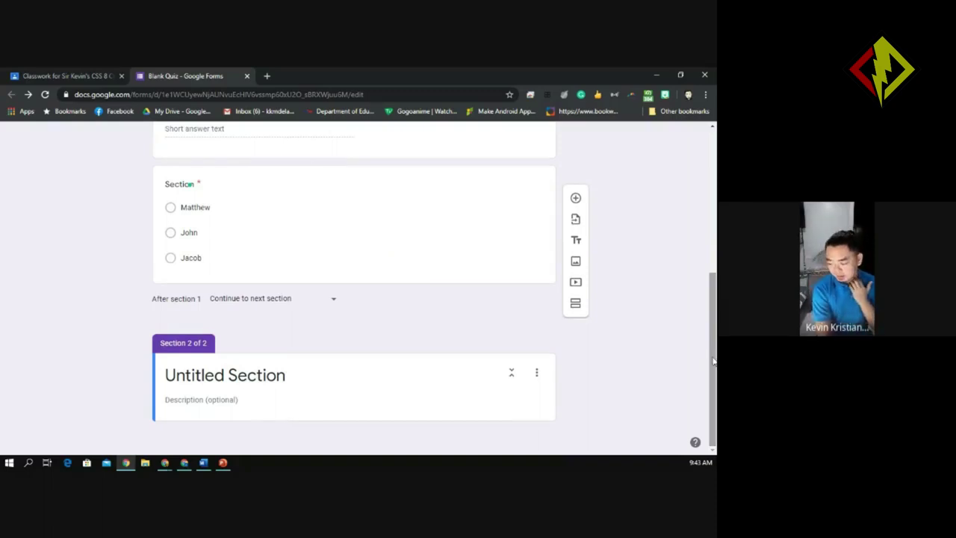
pyautogui.click(256, 380)
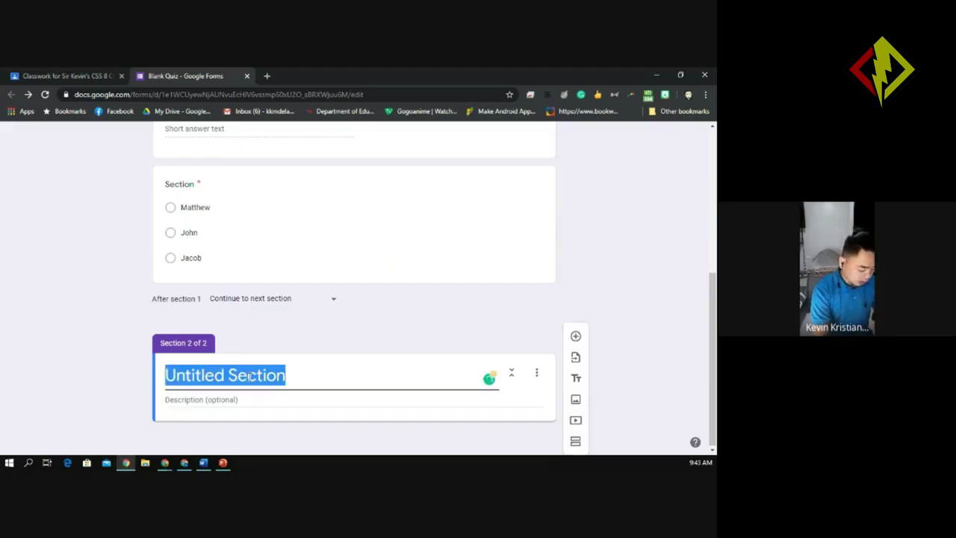
pyautogui.write('Test 1')
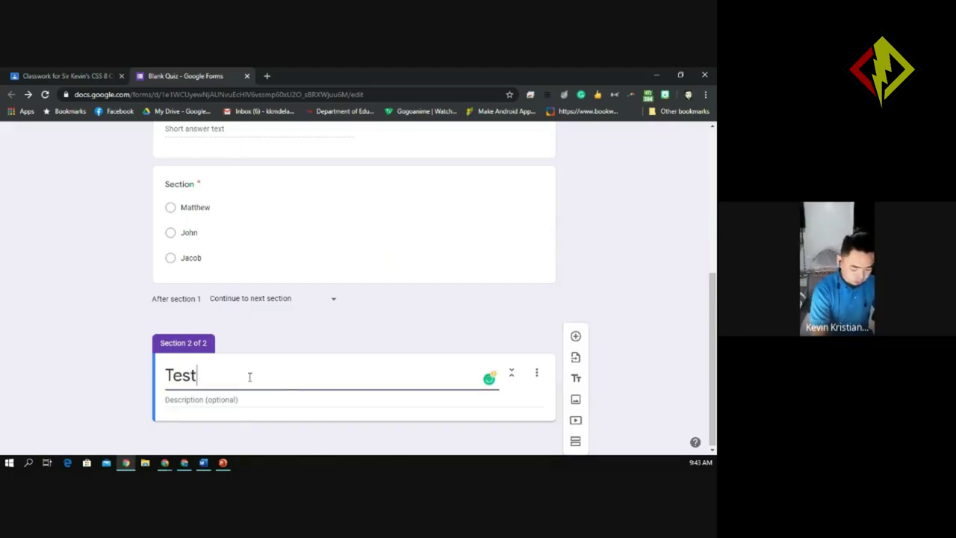
# Enter 'Directions:' as the Test 1 section description.
pyautogui.click(194, 401)
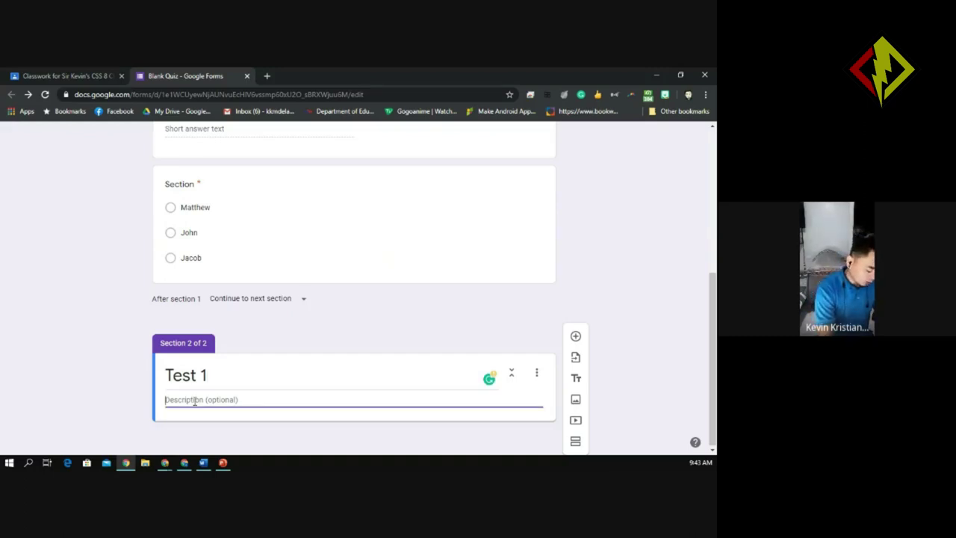
pyautogui.write('=direction')
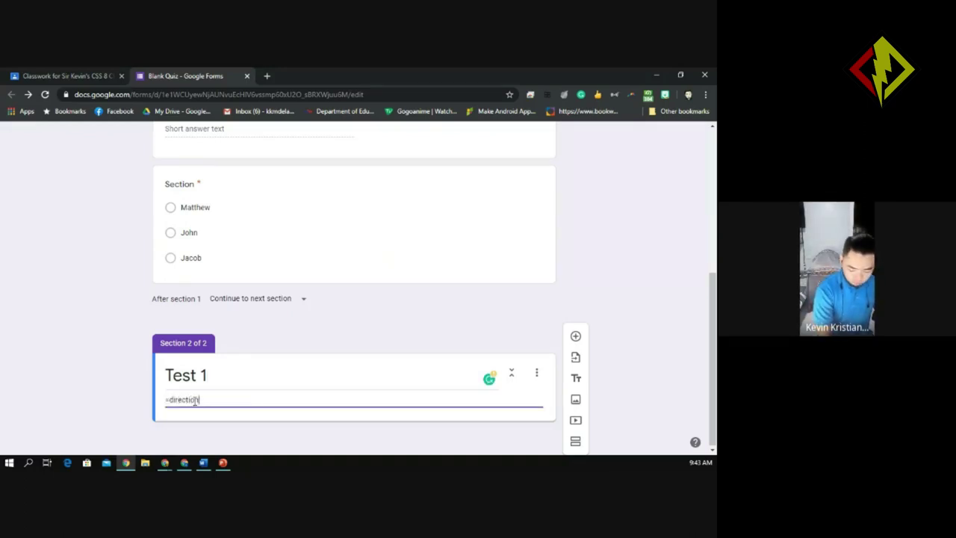
pyautogui.write('s')
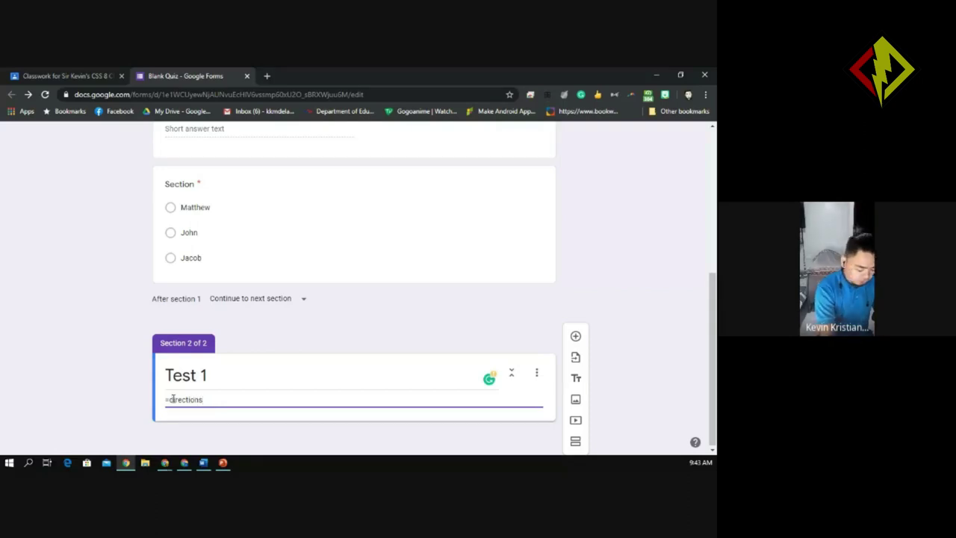
pyautogui.click(172, 399)
pyautogui.press('BackSpace')
pyautogui.press('BackSpace')
pyautogui.write('D')
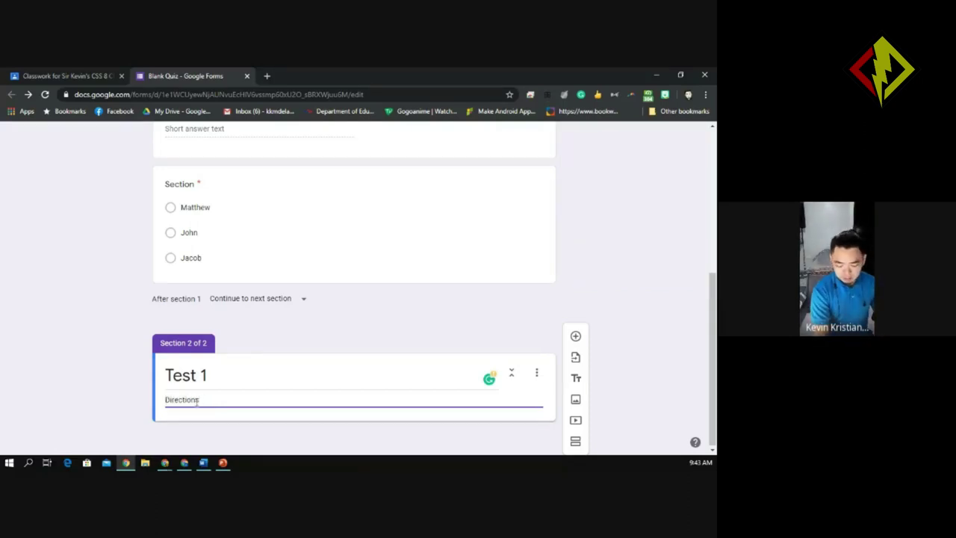
pyautogui.write(':')
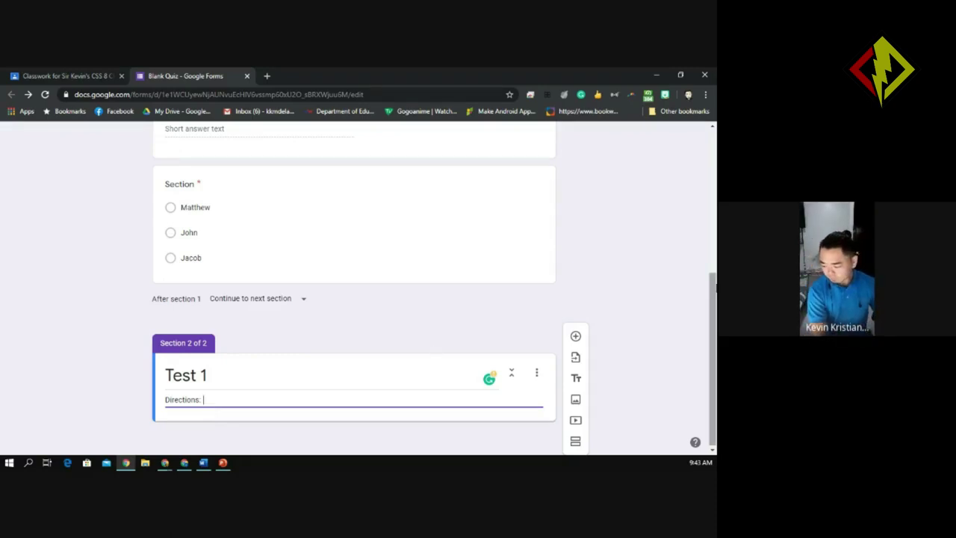
pyautogui.moveTo(714, 305); pyautogui.dragTo(715, 347)
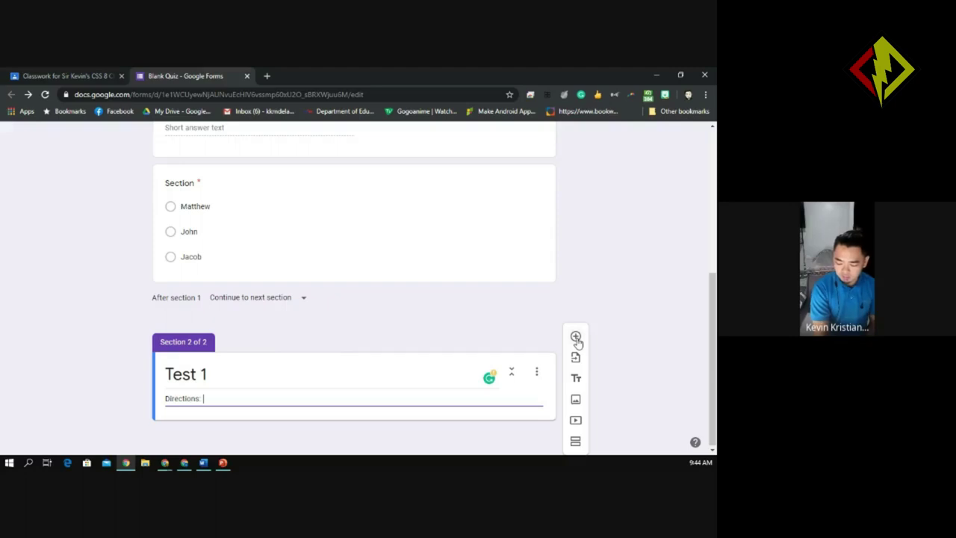
# Add a new question under Test 1 and keep Multiple choice as its type.
pyautogui.click(576, 339)
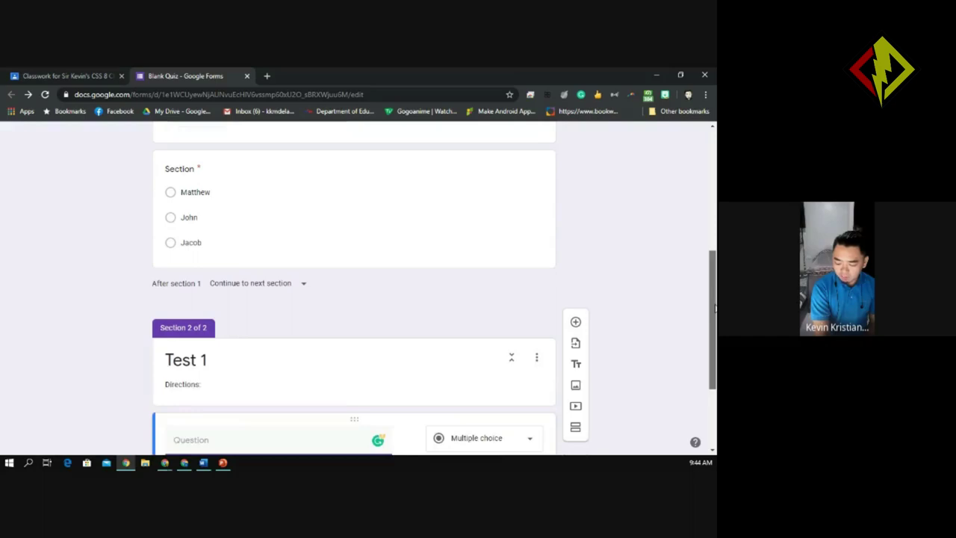
pyautogui.scroll(-2, 714, 307)
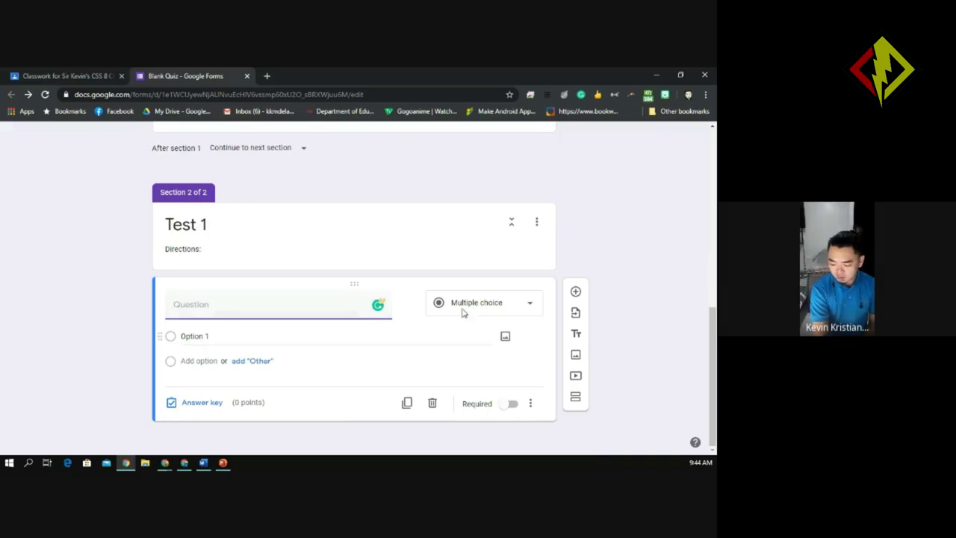
pyautogui.click(486, 316)
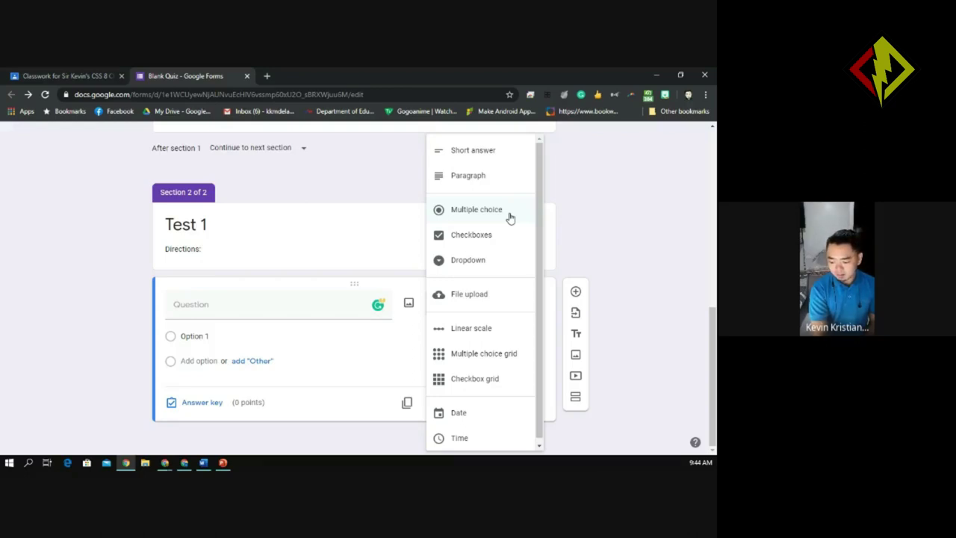
pyautogui.click(510, 218)
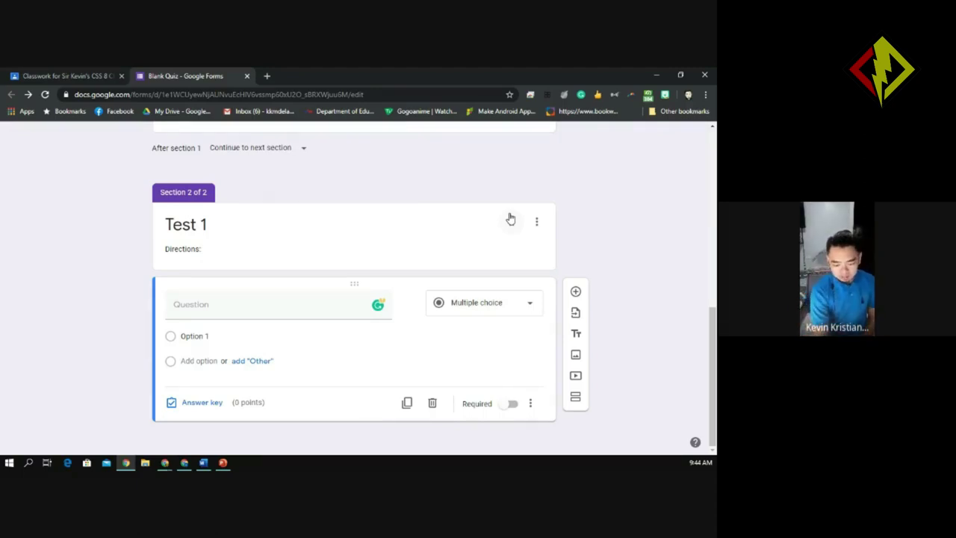
# Enter 'What HTML stands for?' as the question text and dismiss the Grammarly sign-in popup.
pyautogui.click(194, 305)
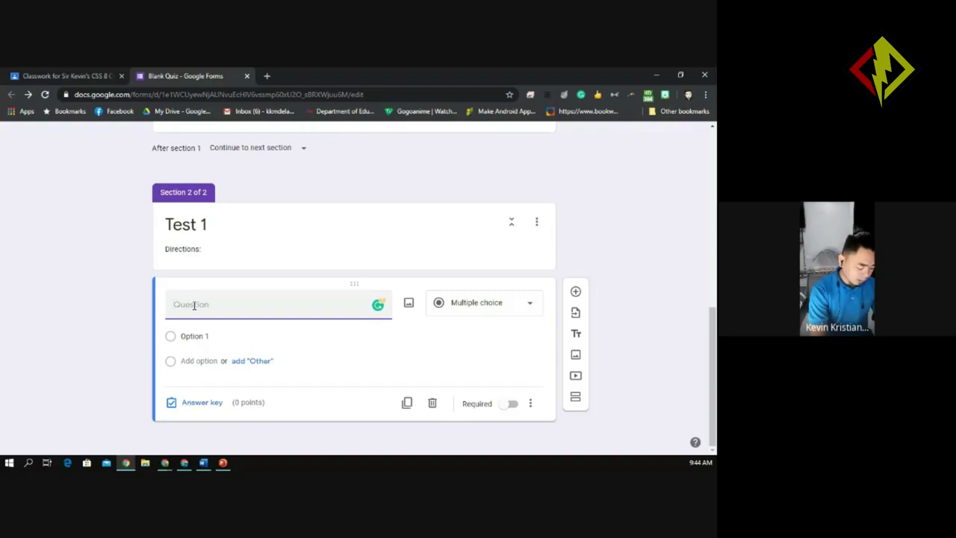
pyautogui.write('What is')
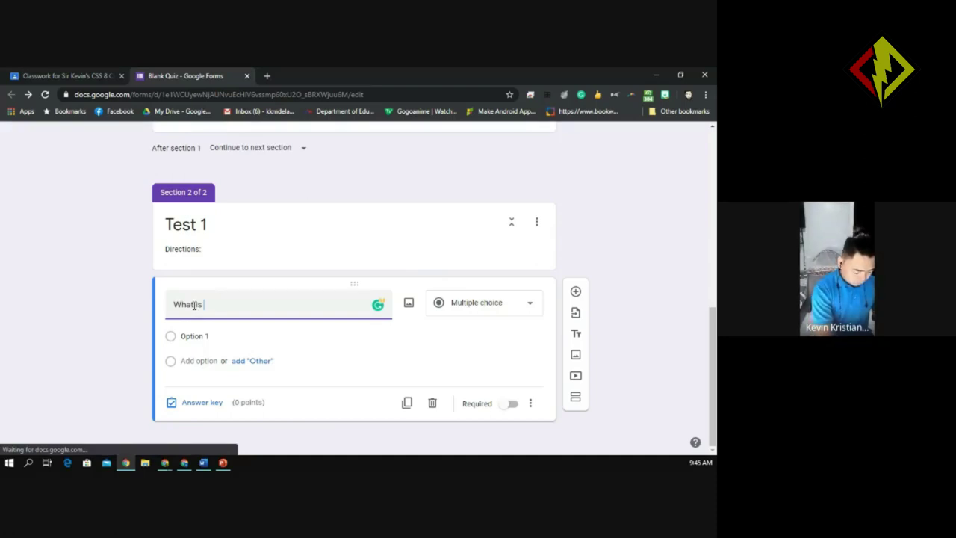
pyautogui.press('BackSpace')
pyautogui.press('BackSpace')
pyautogui.press('BackSpace')
pyautogui.press('BackSpace')
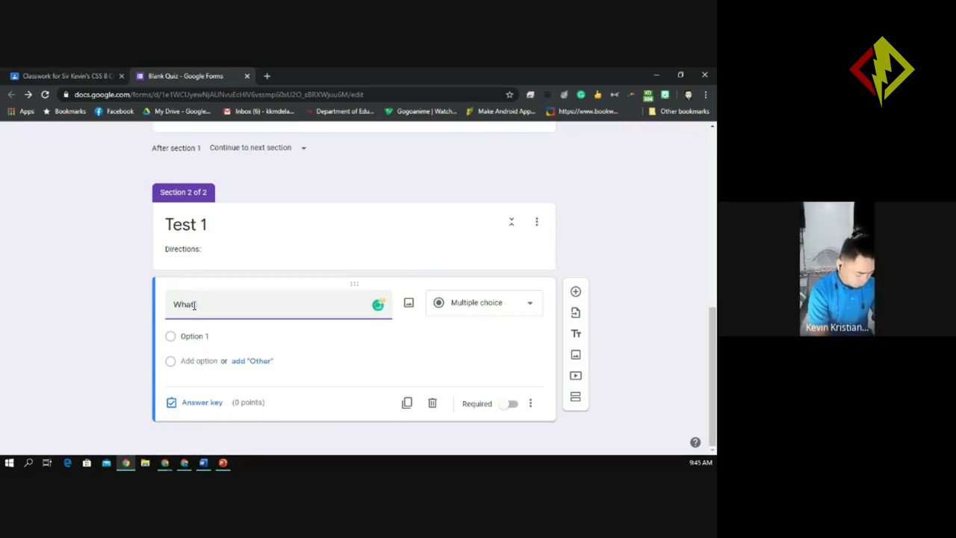
pyautogui.write('HTML s')
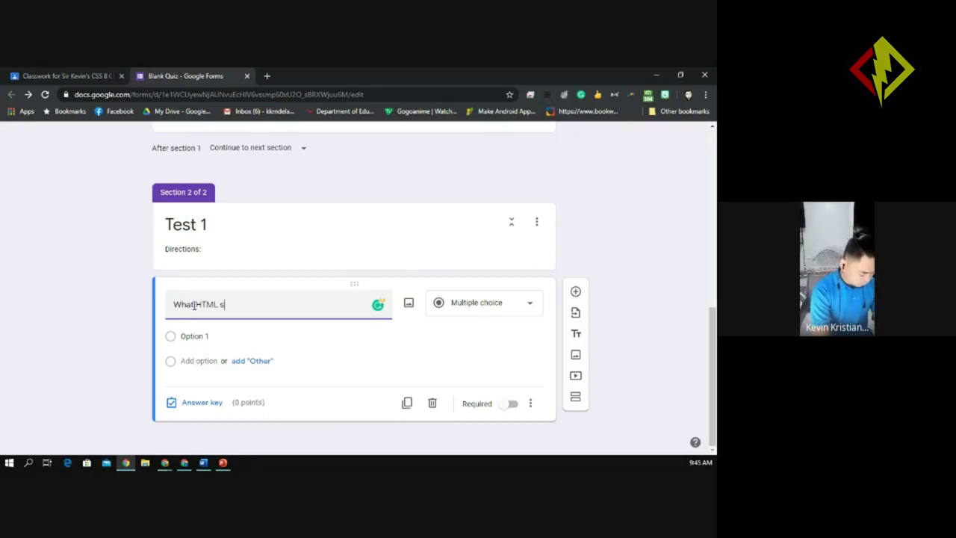
pyautogui.write('tands for?')
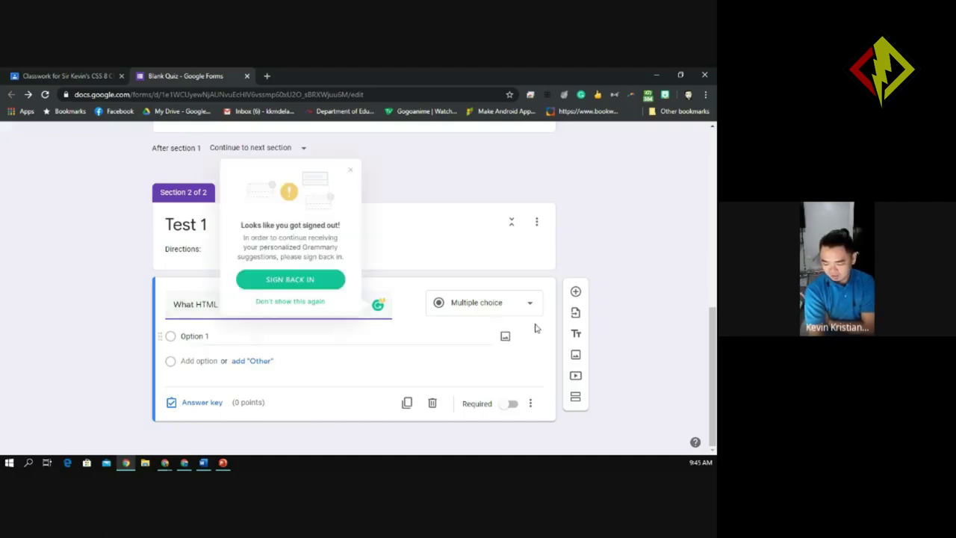
pyautogui.click(352, 175)
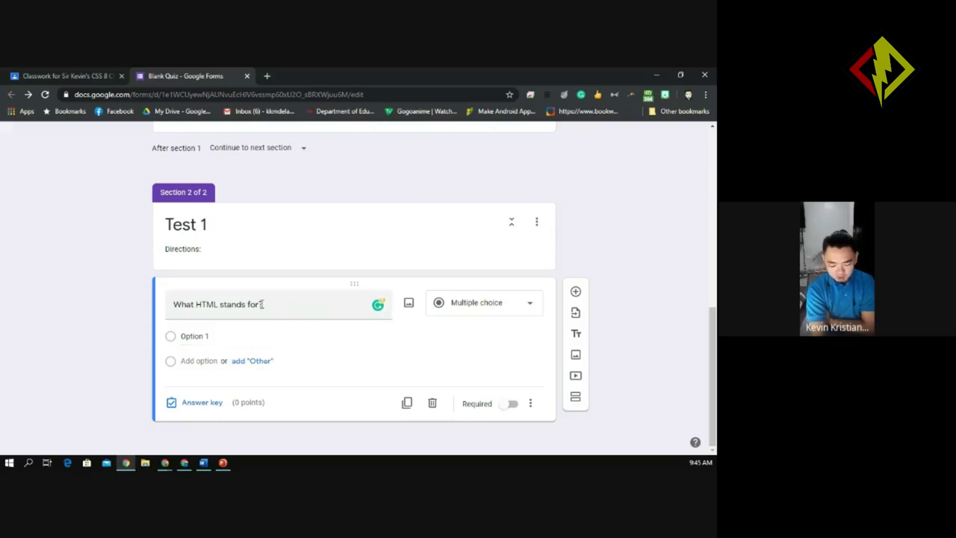
pyautogui.moveTo(173, 304); pyautogui.dragTo(198, 340)
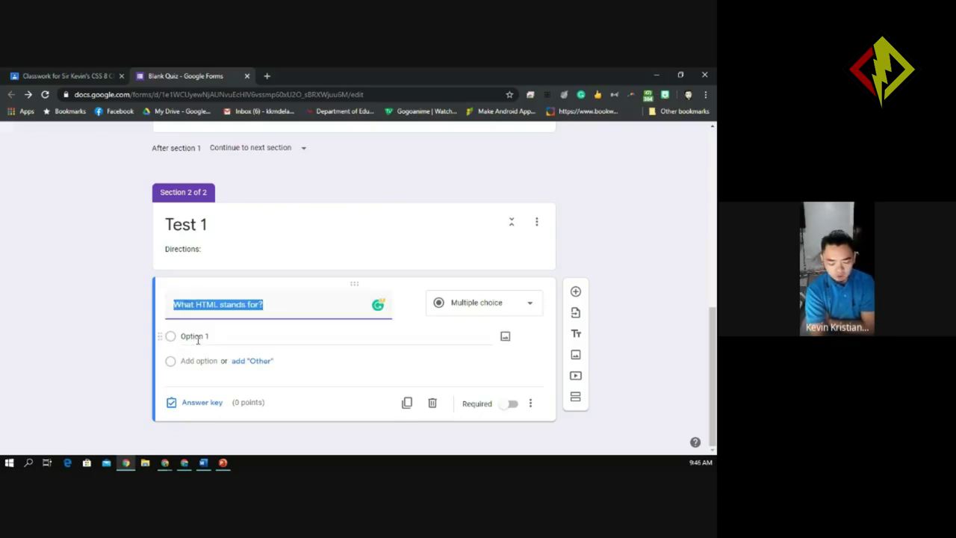
# Enter the first two answers: 'Hypertext markup language' and 'Hypertext market language'.
pyautogui.click(197, 338)
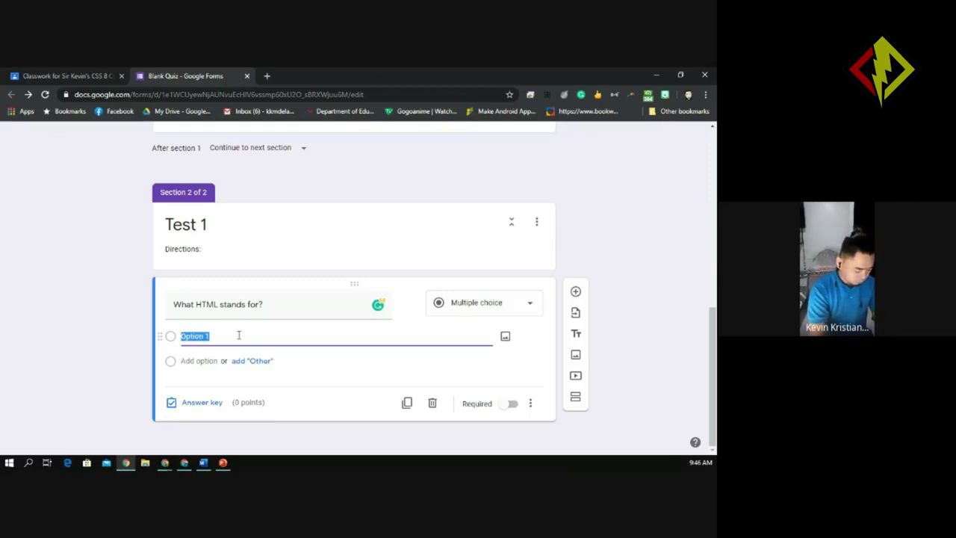
pyautogui.write('Hypertes')
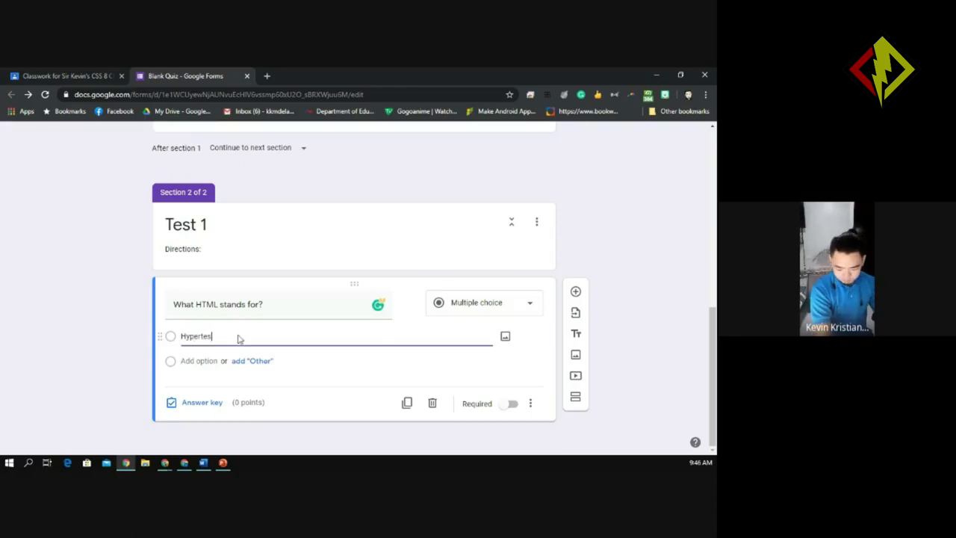
pyautogui.press('BackSpace')
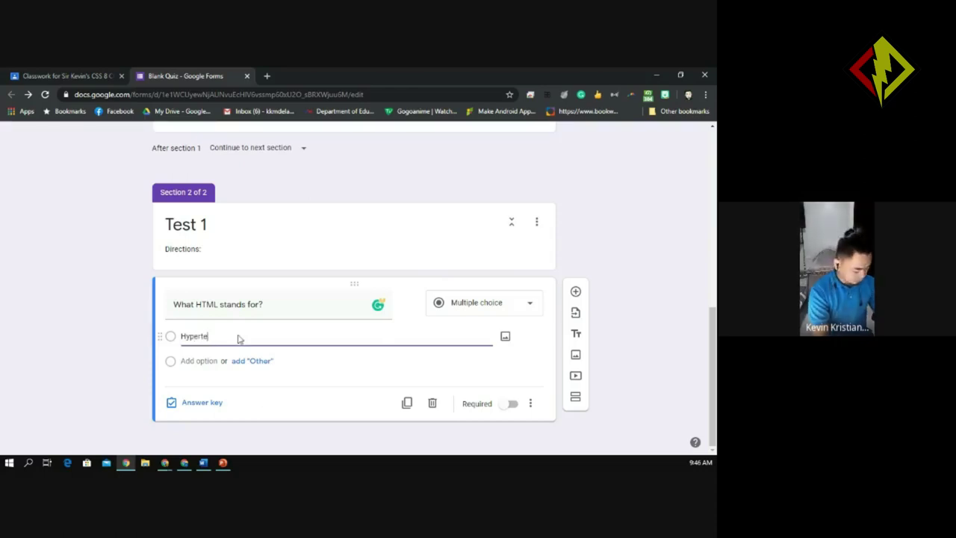
pyautogui.write('xt')
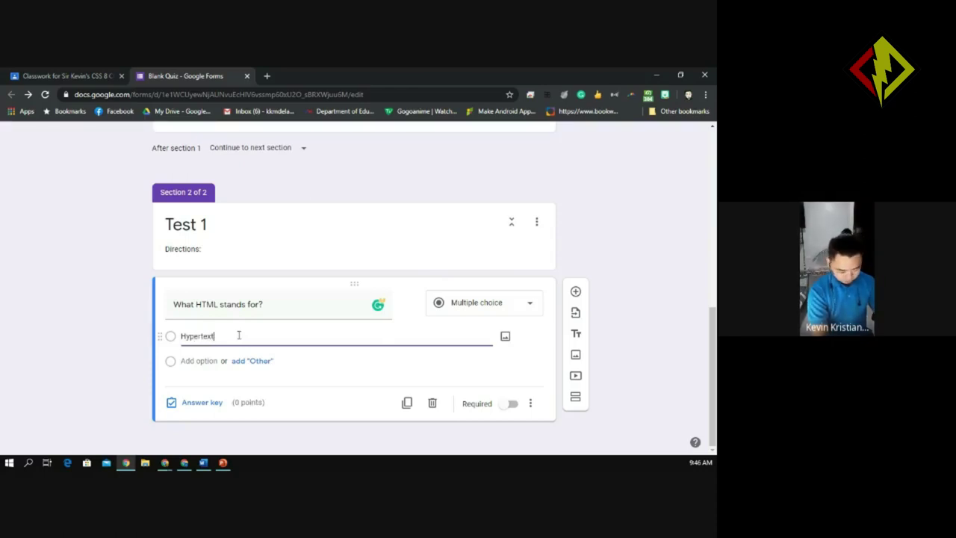
pyautogui.write(' mar')
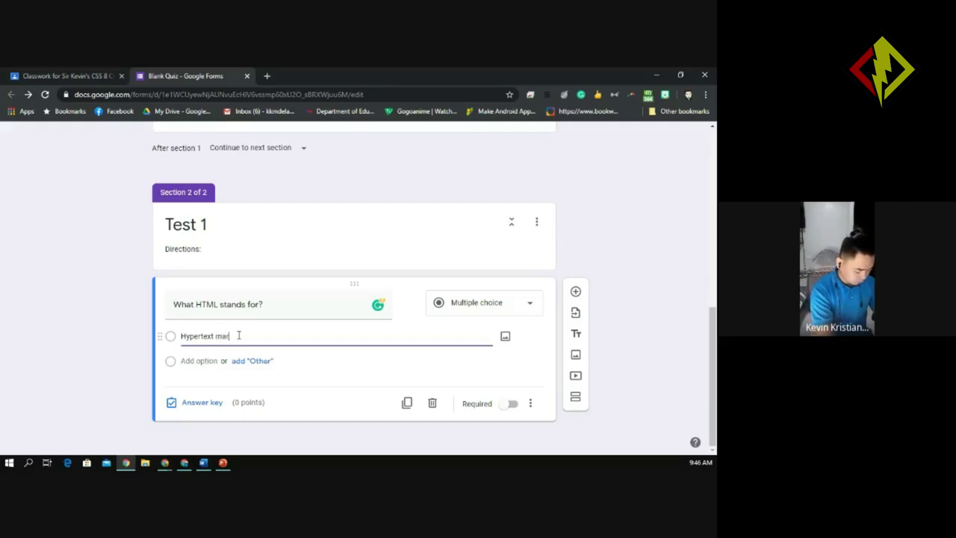
pyautogui.write('kup language')
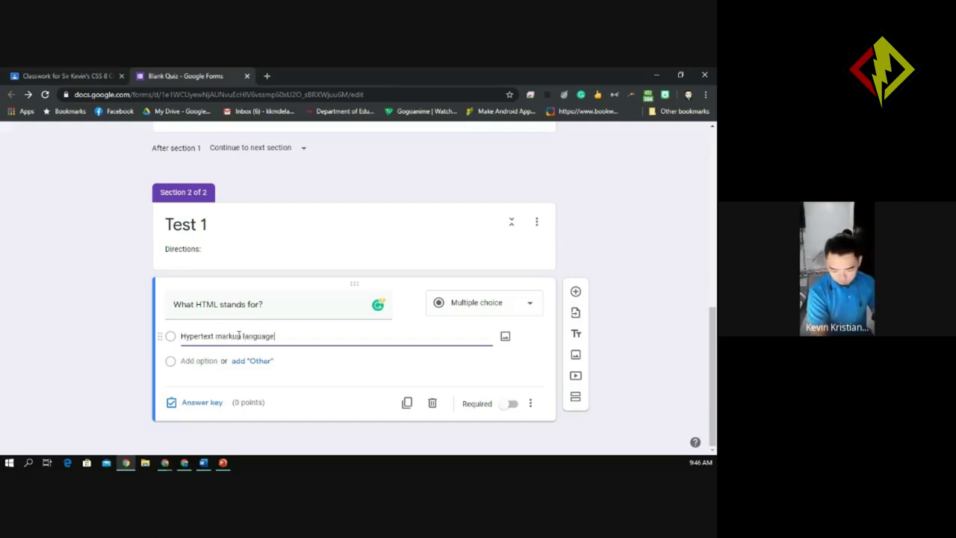
pyautogui.click(197, 363)
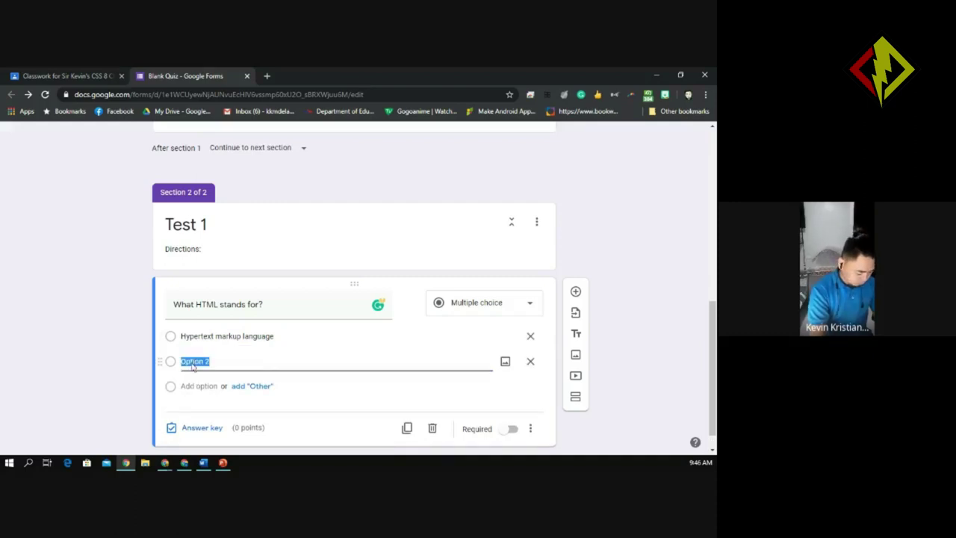
pyautogui.write('Hypertext')
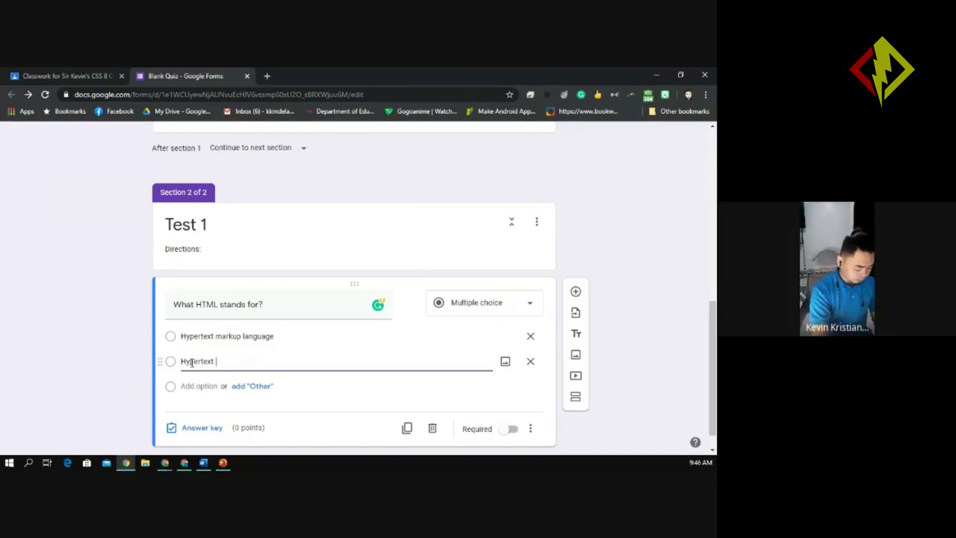
pyautogui.write(' mar')
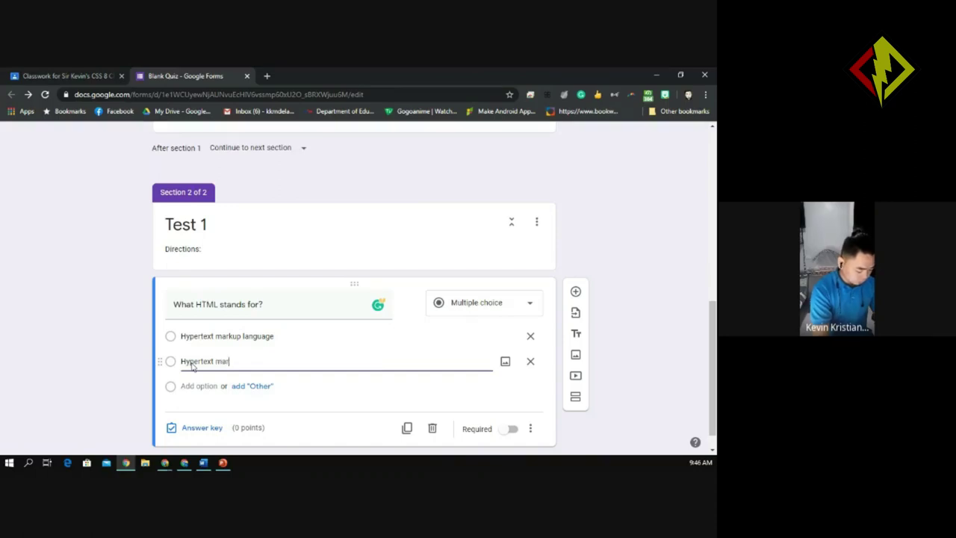
pyautogui.write('ket la')
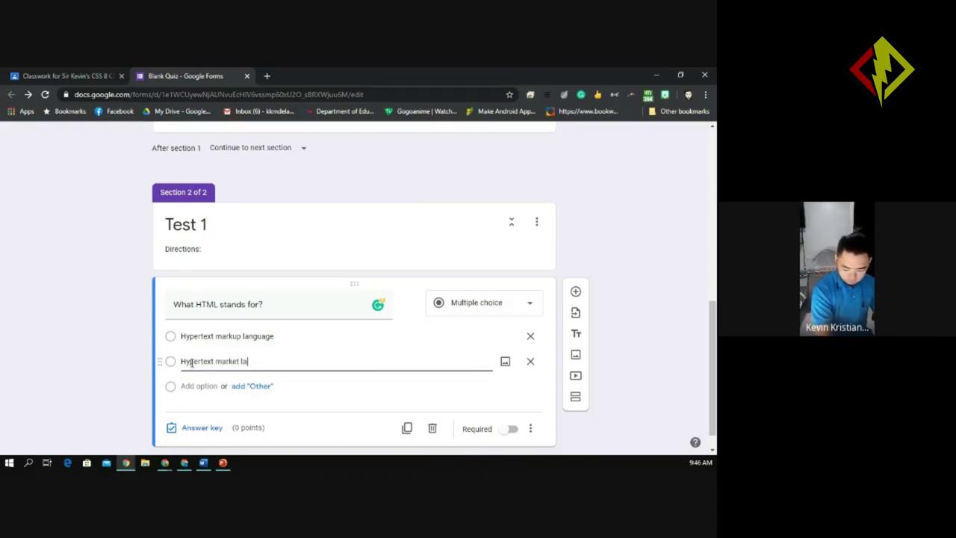
pyautogui.write('nguage')
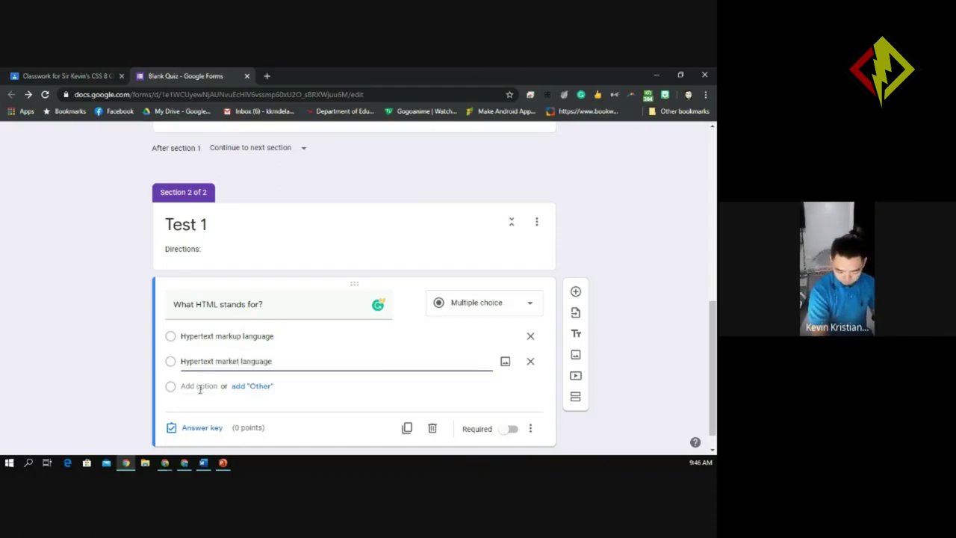
# Make the third answer 'hightext markup language' and add a blank fourth option.
pyautogui.click(198, 386)
pyautogui.write('hyper')
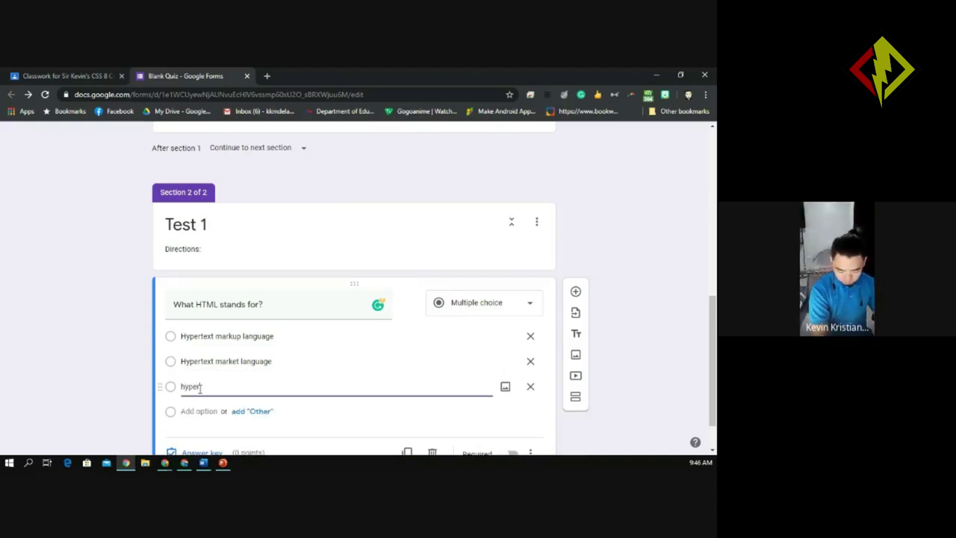
pyautogui.write('t')
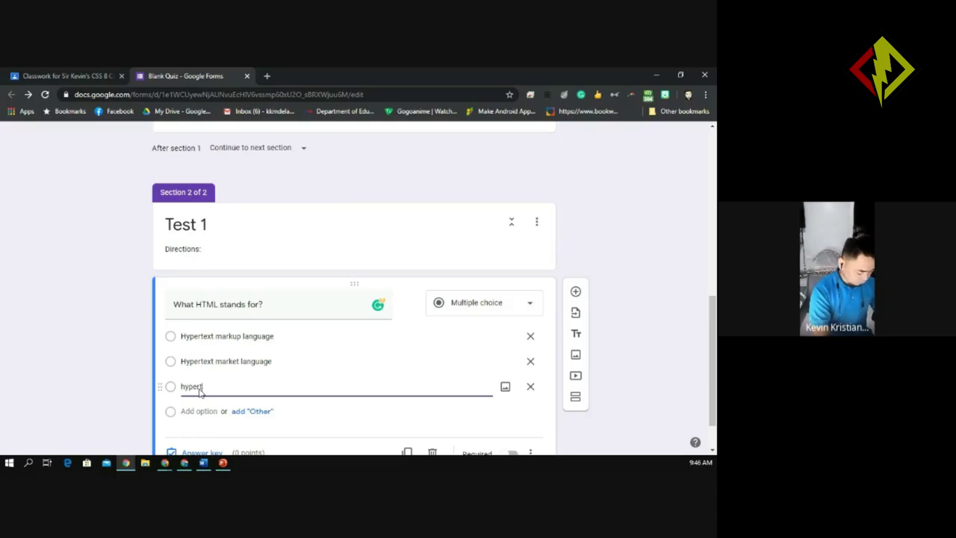
pyautogui.write('ext')
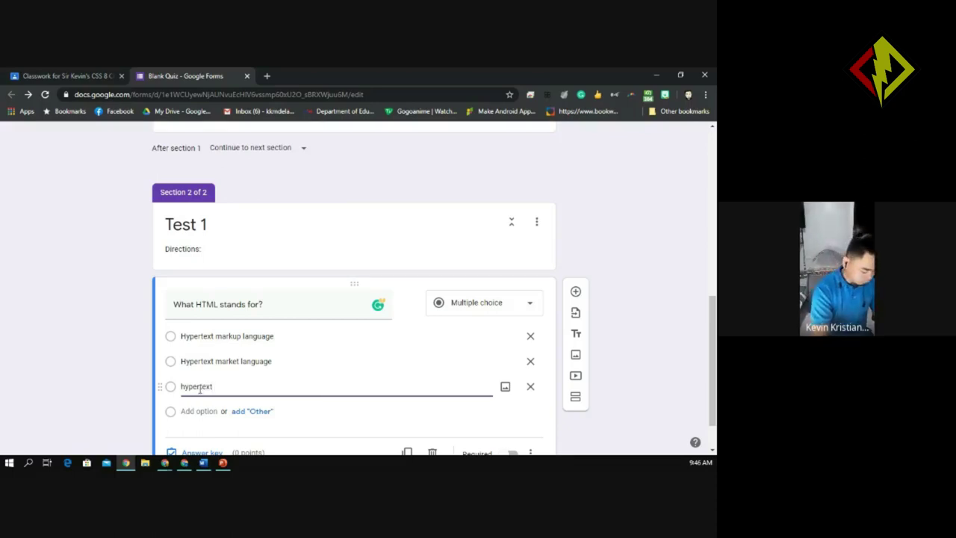
pyautogui.write(' mak')
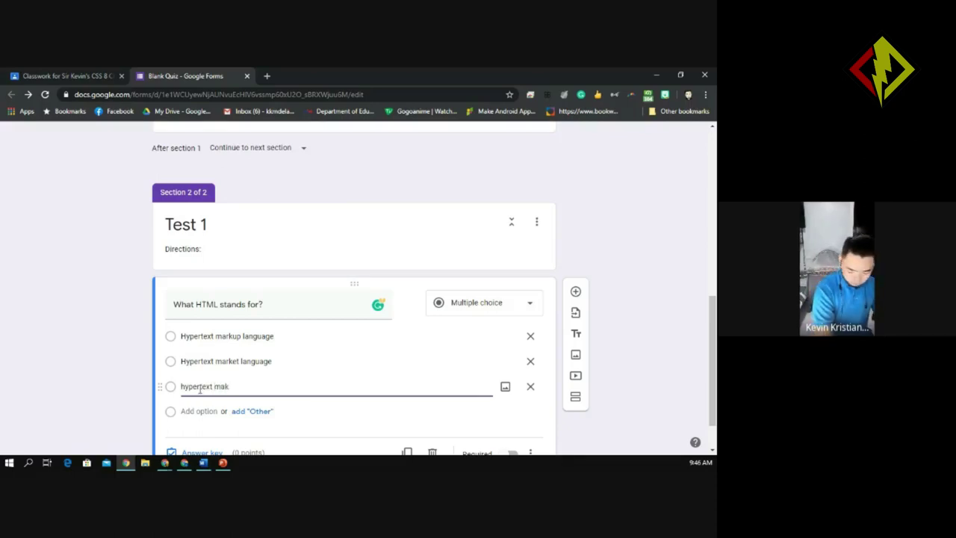
pyautogui.press('BackSpace')
pyautogui.write('rku')
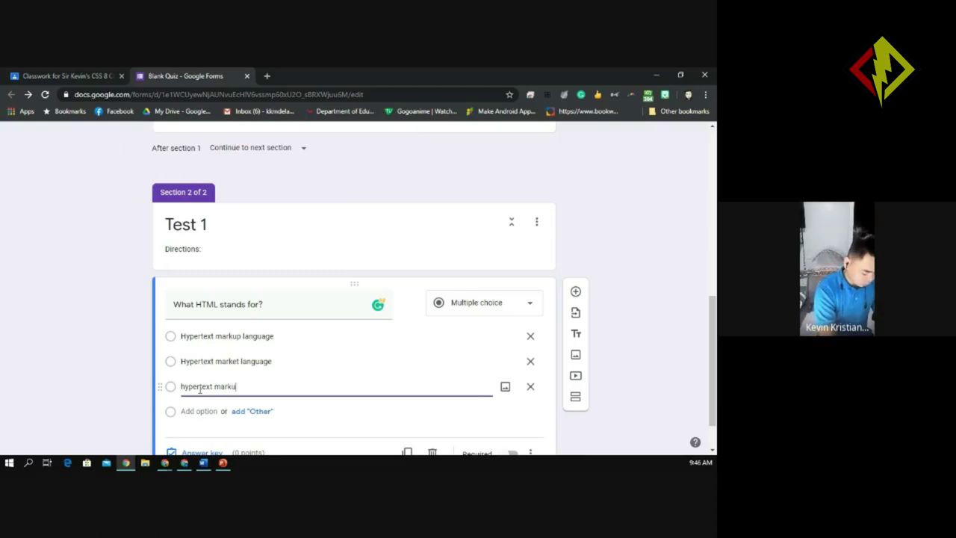
pyautogui.write('p l')
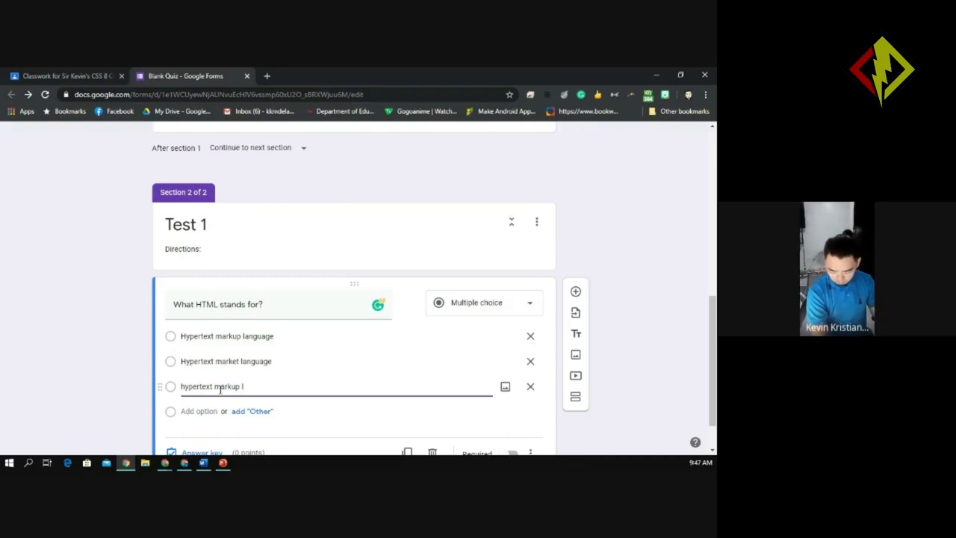
pyautogui.moveTo(254, 385); pyautogui.dragTo(186, 388)
pyautogui.write('yphtext')
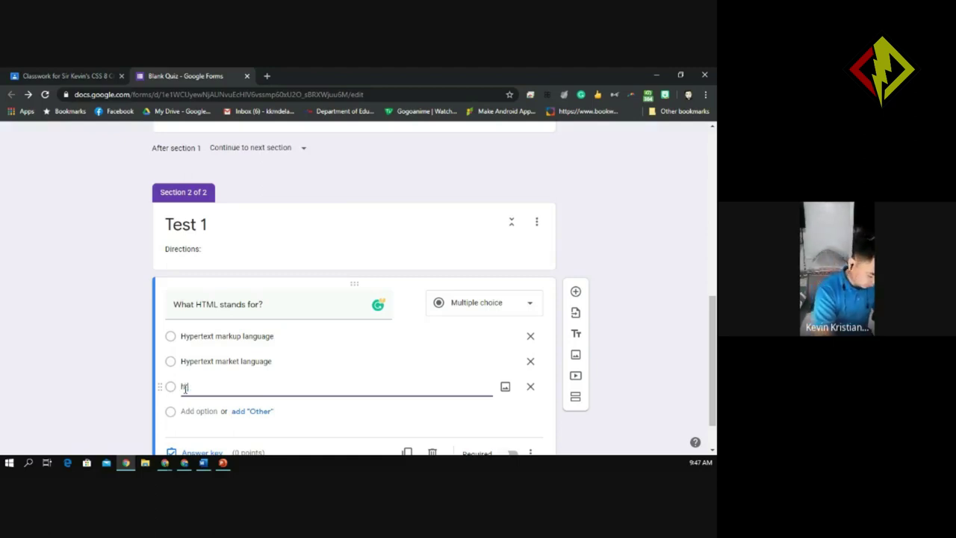
pyautogui.write(' makr')
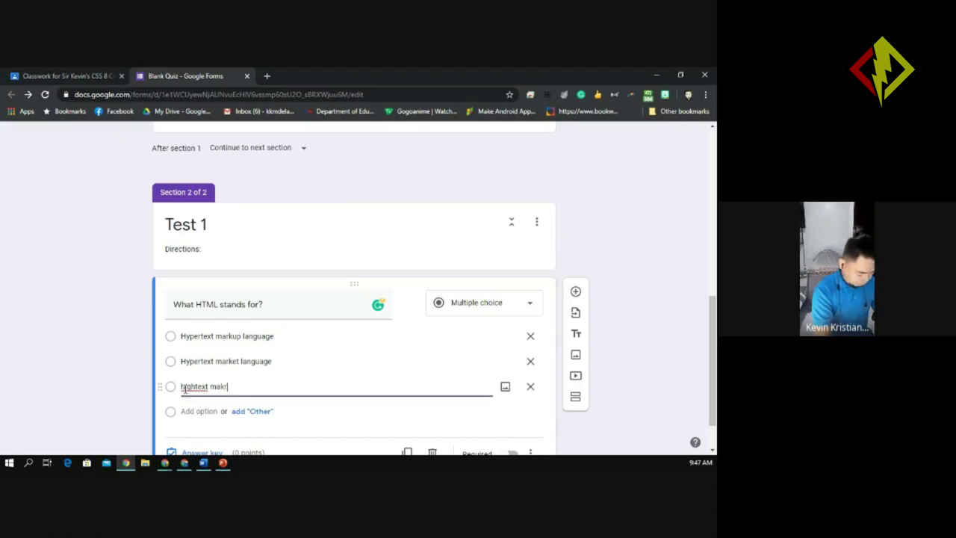
pyautogui.press('BackSpace')
pyautogui.press('BackSpace')
pyautogui.write('rkuo')
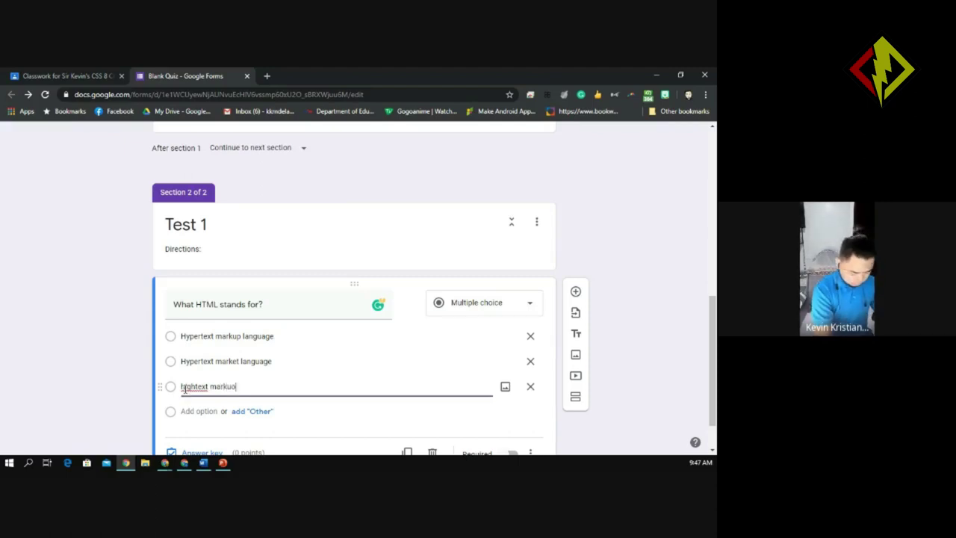
pyautogui.press('BackSpace')
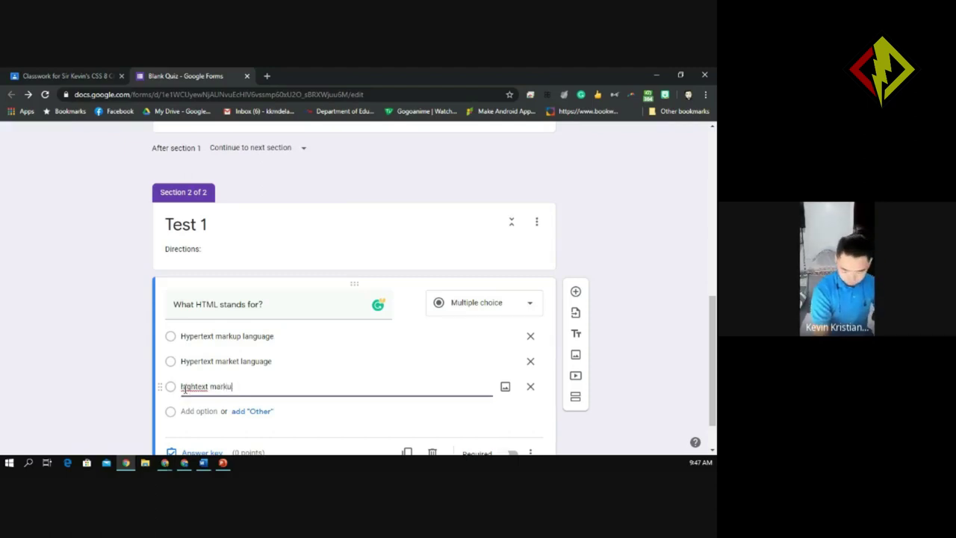
pyautogui.write('p langu')
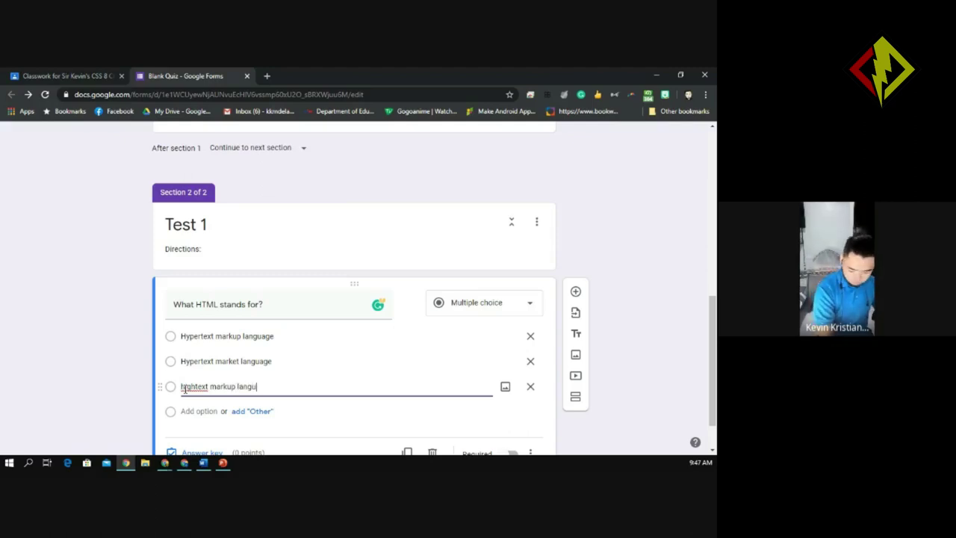
pyautogui.write('age')
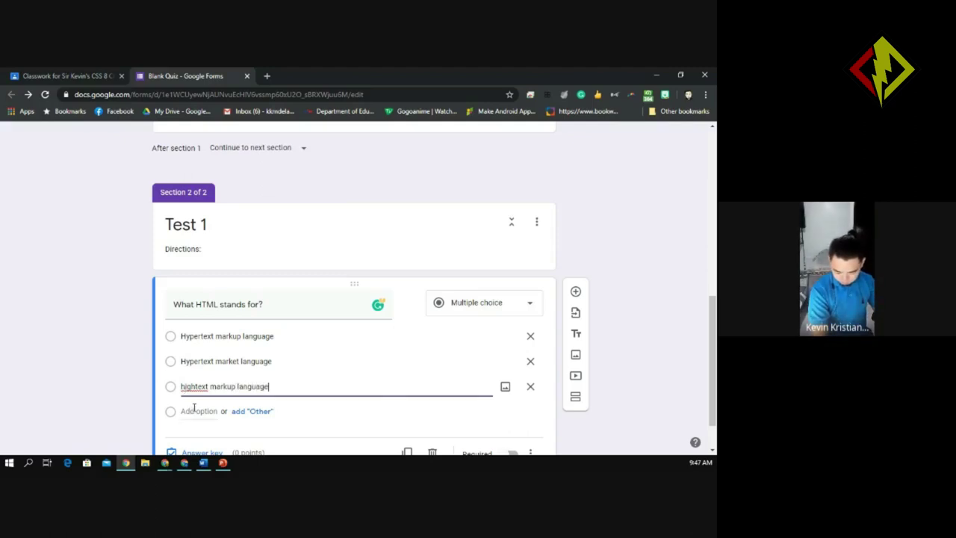
pyautogui.click(193, 411)
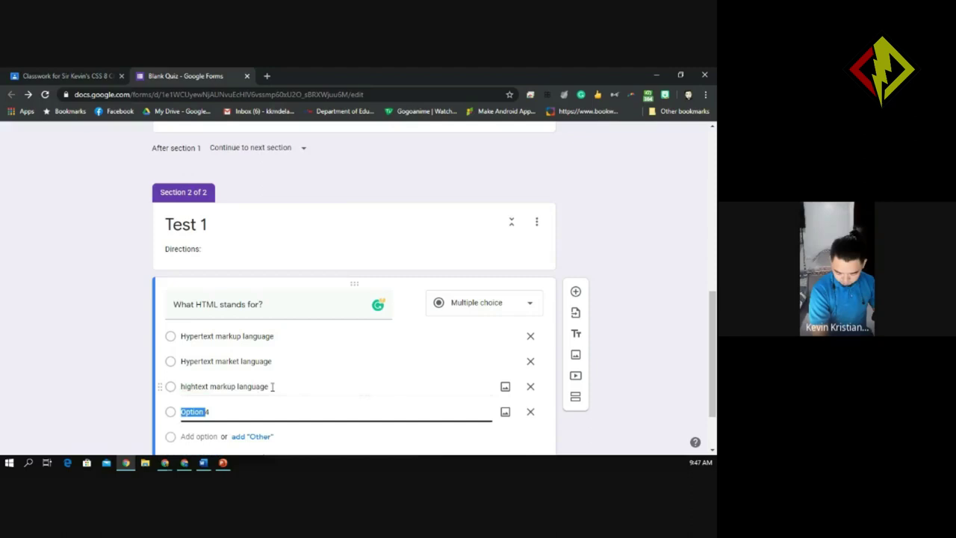
# Copy the third answer's text into Option 4 and clear the leftover placeholder letters.
pyautogui.tripleClick(180, 384)
pyautogui.hotkey('ctrl', 'c')
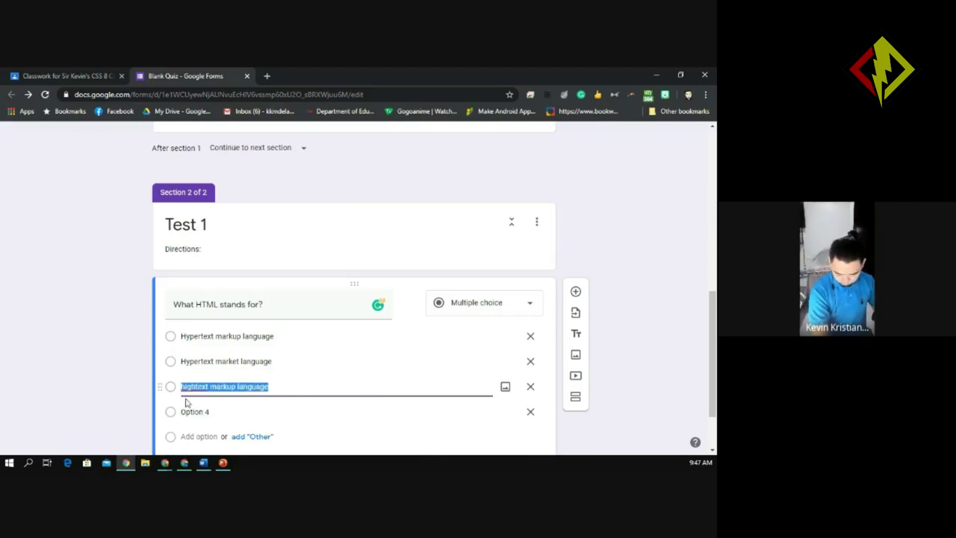
pyautogui.click(196, 411)
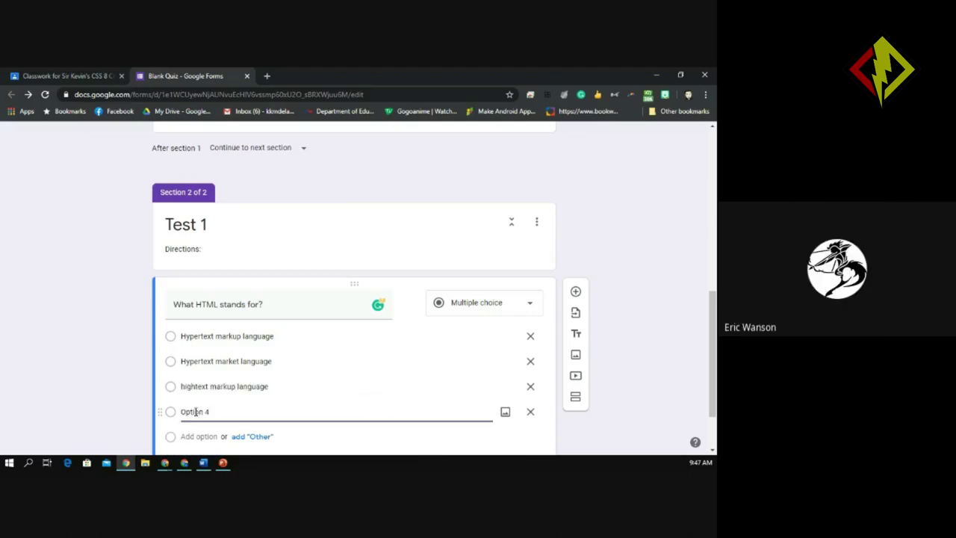
pyautogui.hotkey('ctrl', 'v')
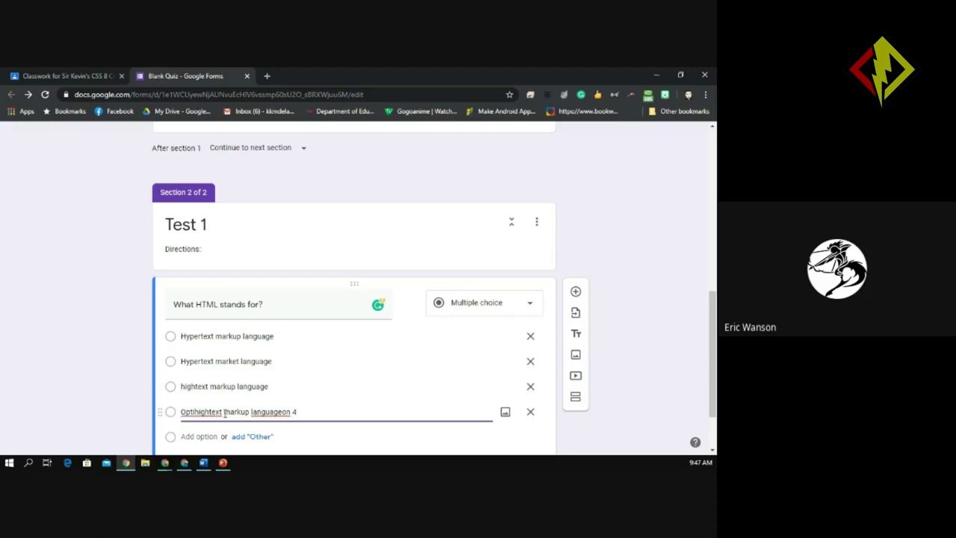
pyautogui.click(195, 412)
pyautogui.press('BackSpace')
pyautogui.press('BackSpace')
pyautogui.press('BackSpace')
pyautogui.press('BackSpace')
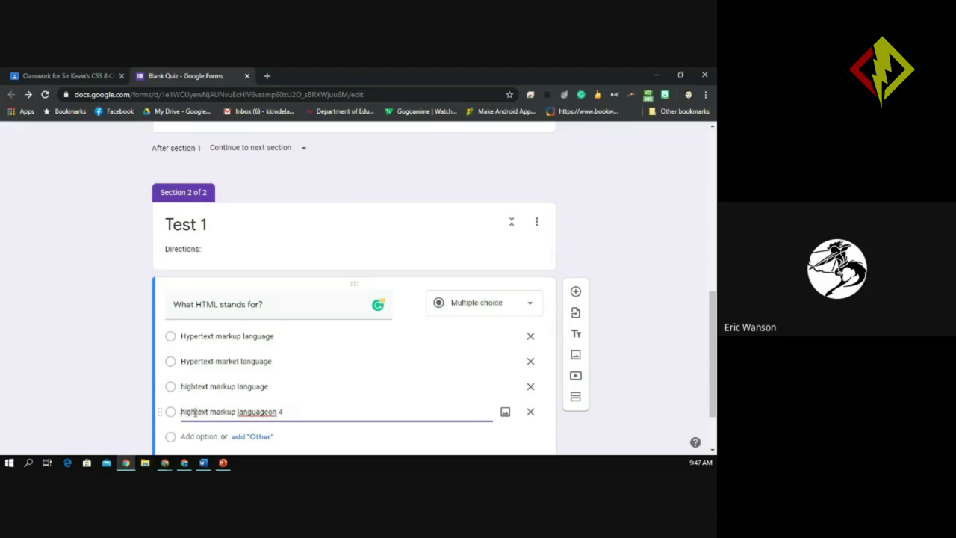
pyautogui.click(277, 412)
pyautogui.press('BackSpace')
pyautogui.press('BackSpace')
pyautogui.press('BackSpace')
pyautogui.press('Delete')
pyautogui.press('Delete')
pyautogui.write('e')
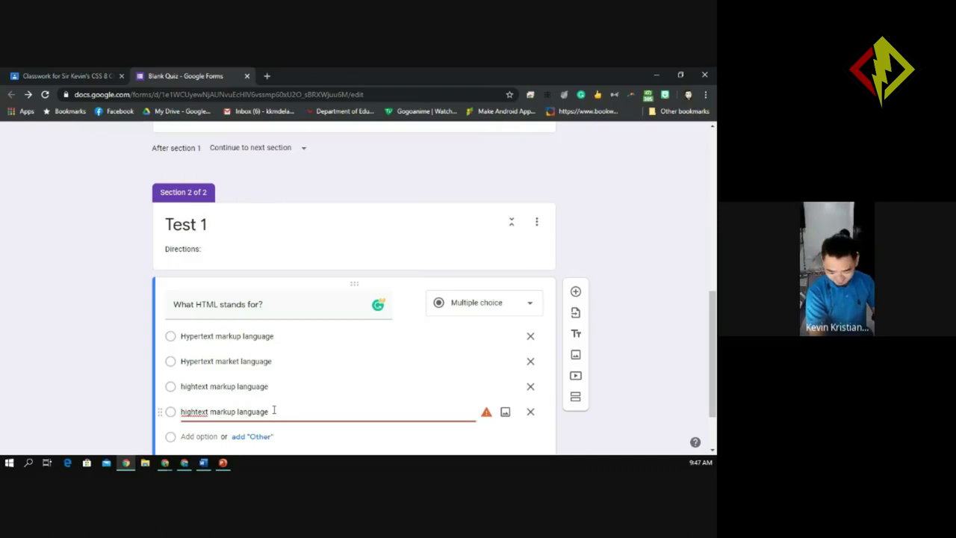
pyautogui.click(219, 419)
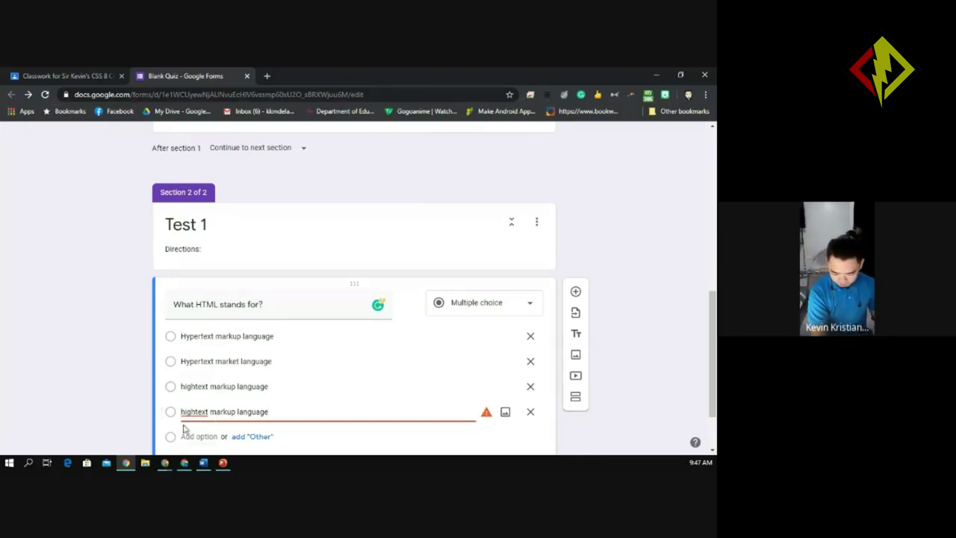
# Change 'markup' to 'market' so Option 4 reads 'hightext market language'.
pyautogui.moveTo(236, 412); pyautogui.dragTo(221, 412)
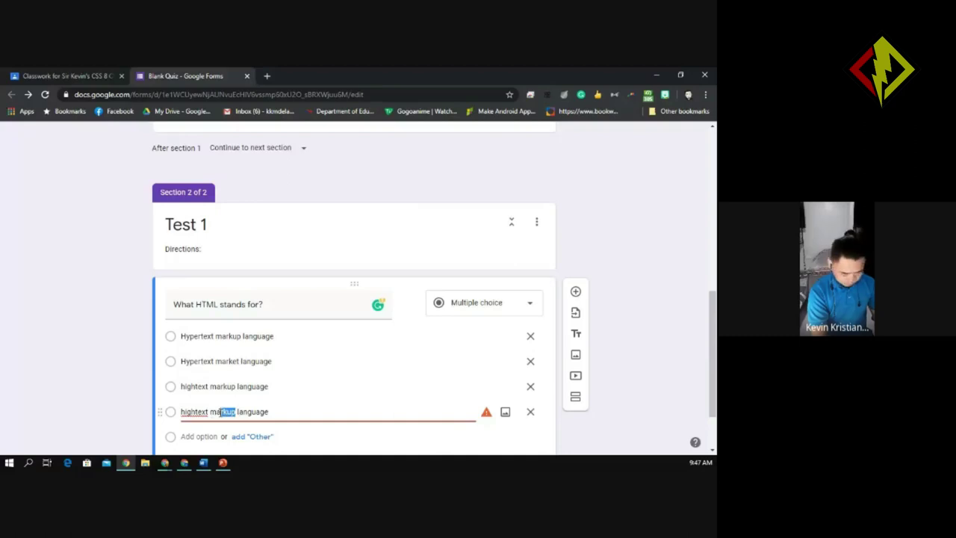
pyautogui.write('rket')
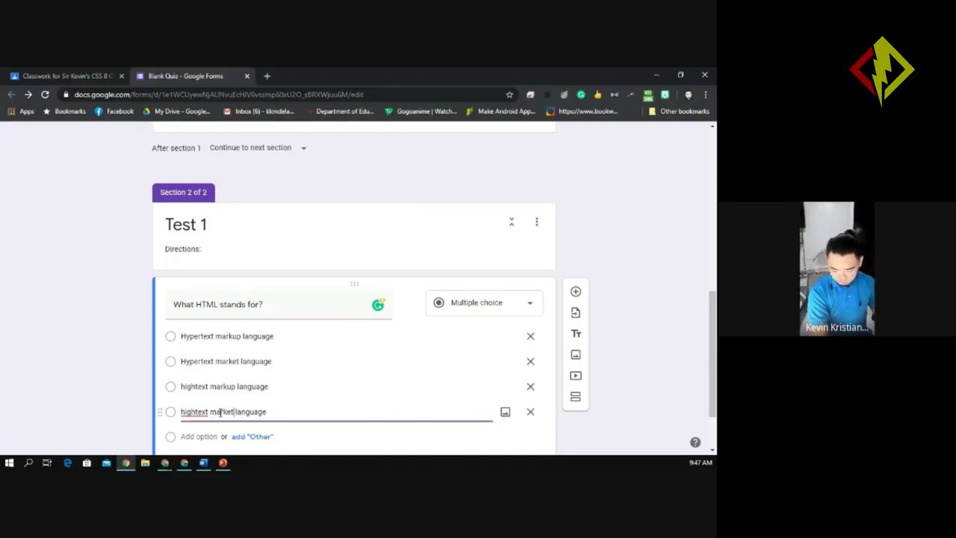
pyautogui.click(633, 313)
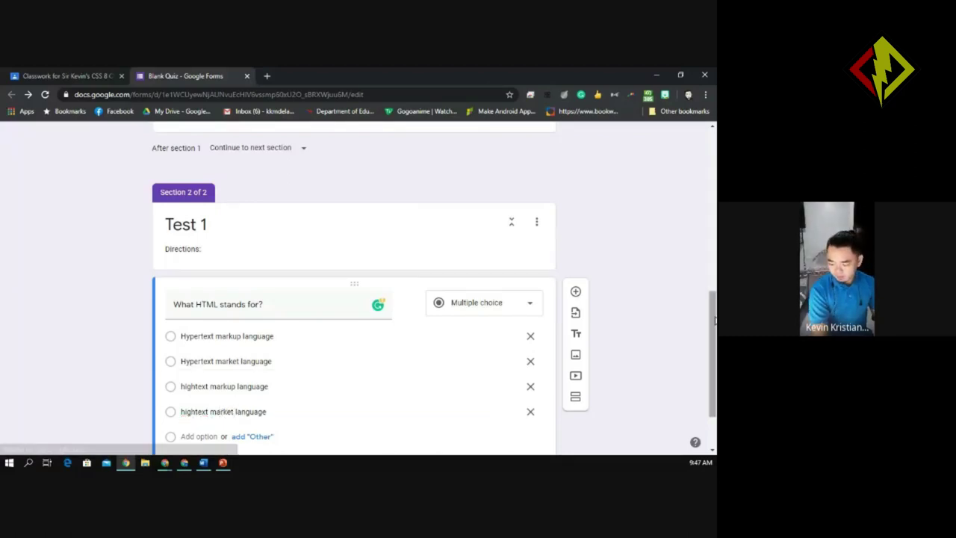
pyautogui.moveTo(714, 318); pyautogui.dragTo(715, 336)
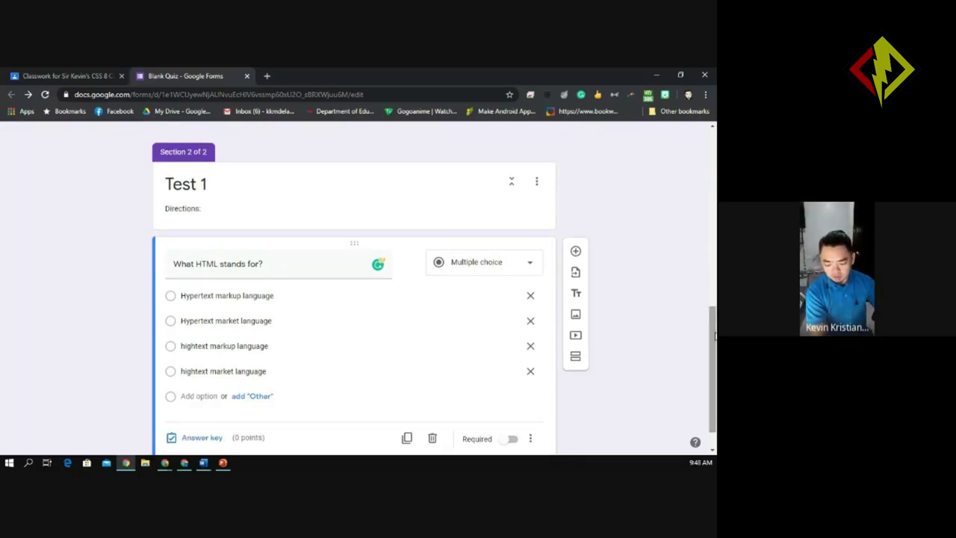
pyautogui.click(265, 266)
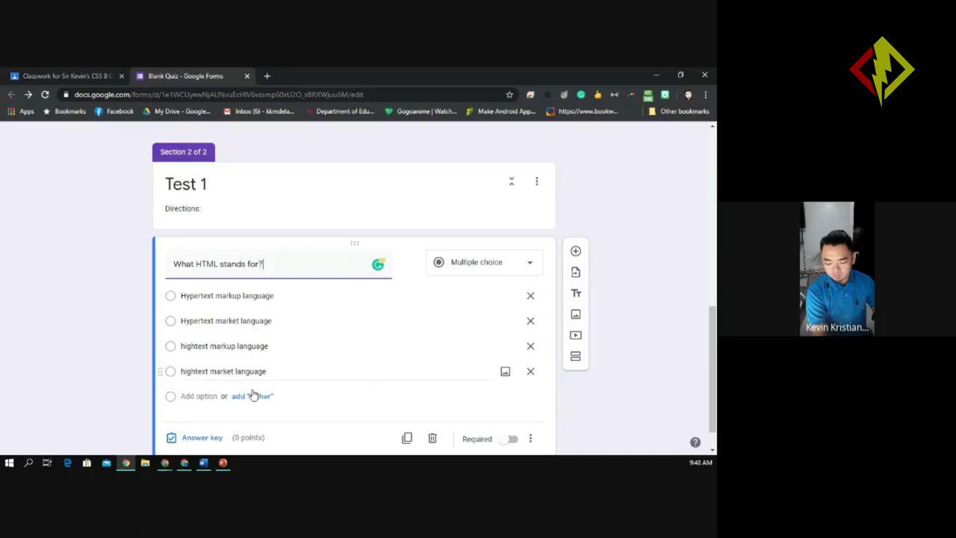
pyautogui.click(516, 271)
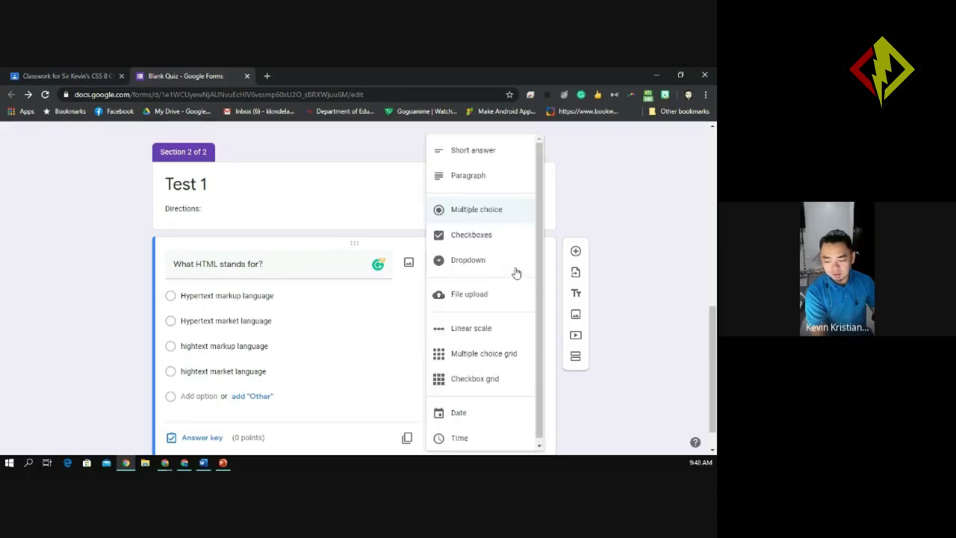
pyautogui.click(513, 221)
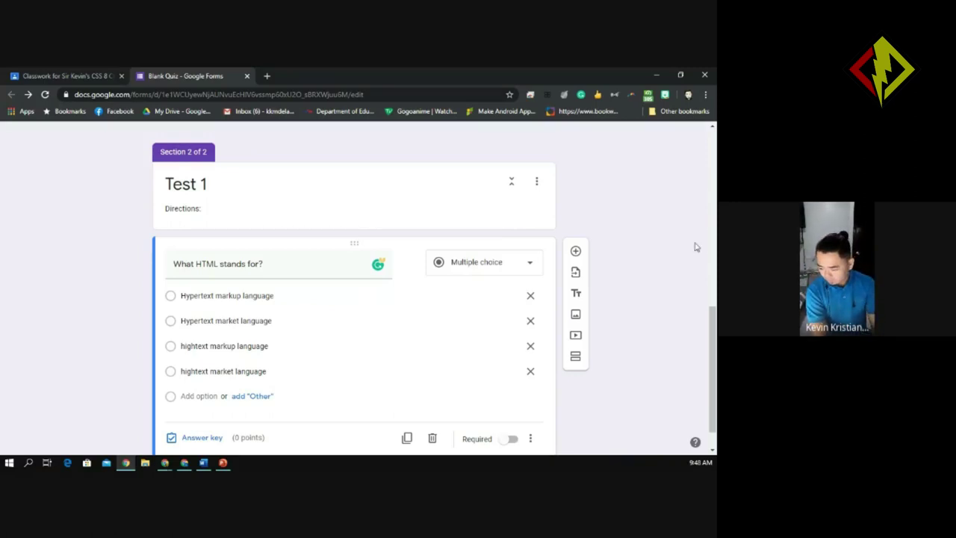
pyautogui.scroll(-1, 711, 314)
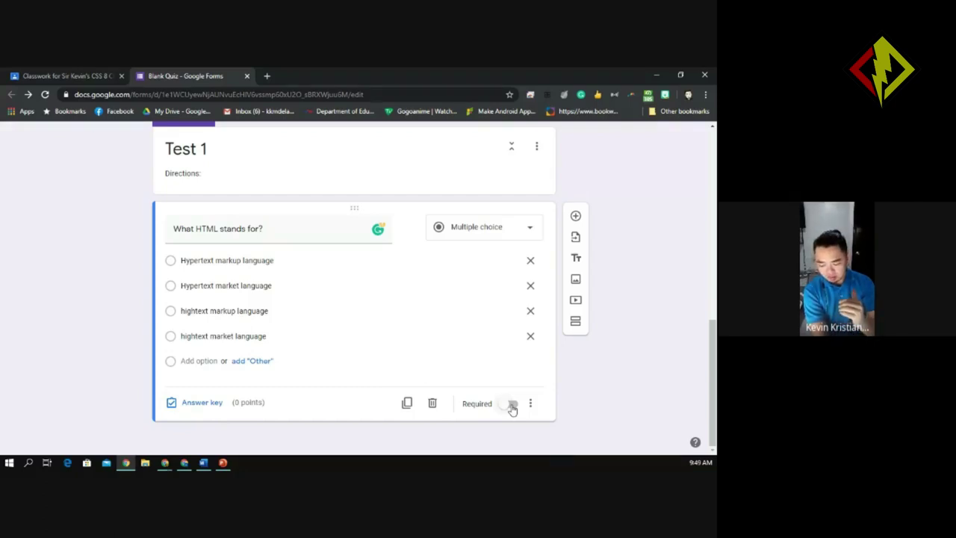
# Switch on the Required toggle for the 'What HTML stands for?' question.
pyautogui.click(513, 404)
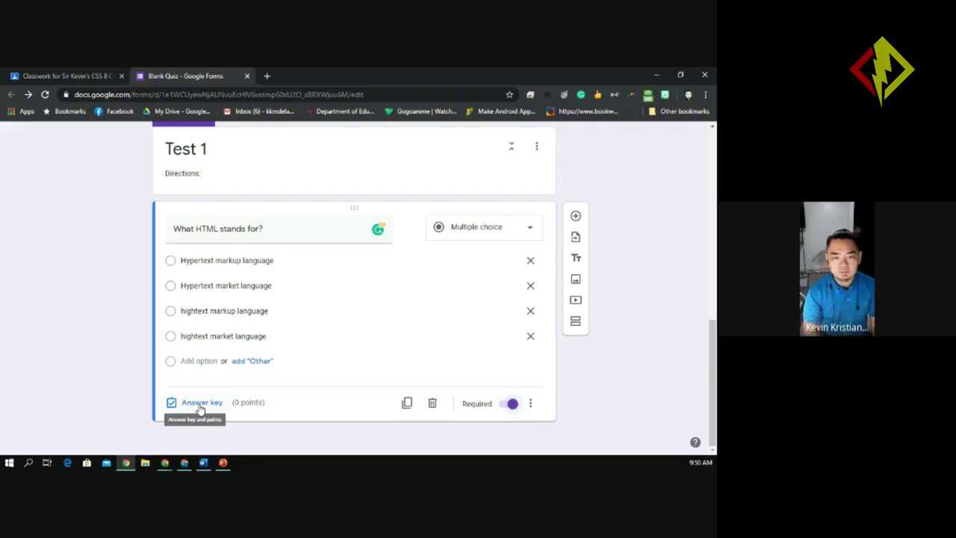
# In the answer key, leave only 'Hypertext markup language' marked as the correct answer.
pyautogui.click(200, 404)
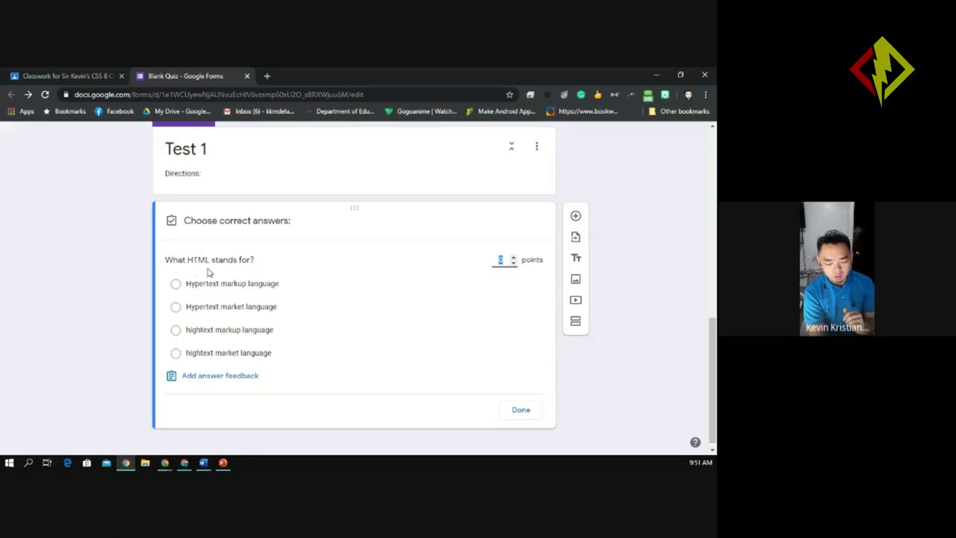
pyautogui.click(175, 285)
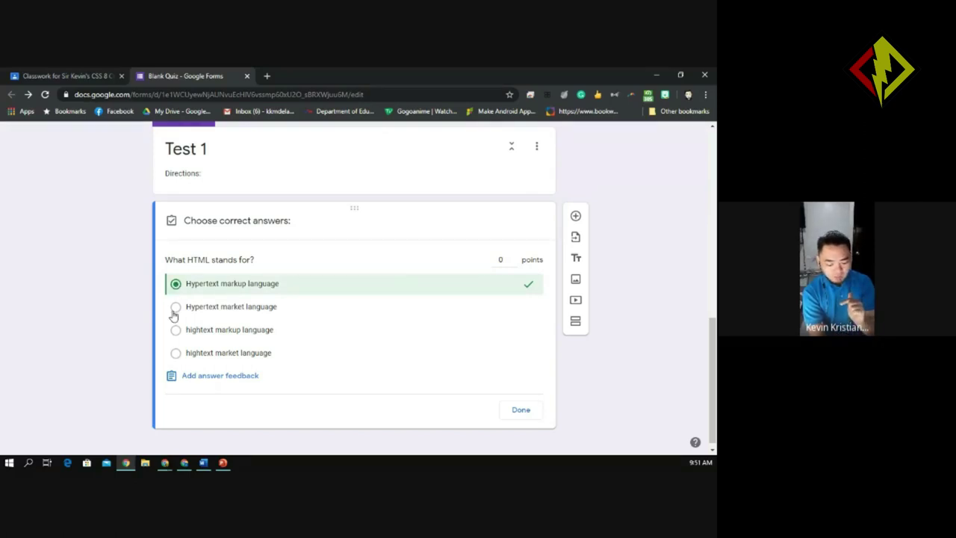
pyautogui.click(176, 307)
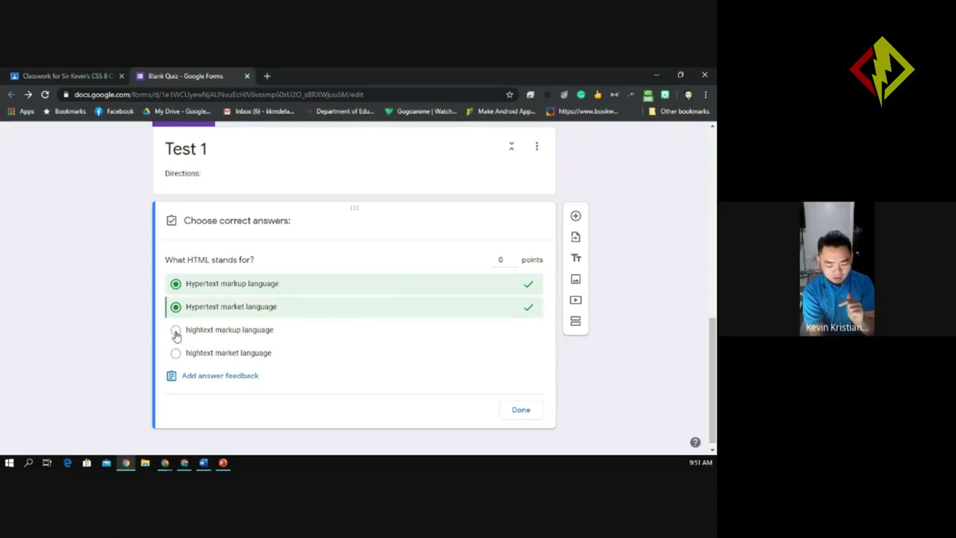
pyautogui.click(175, 330)
pyautogui.click(176, 354)
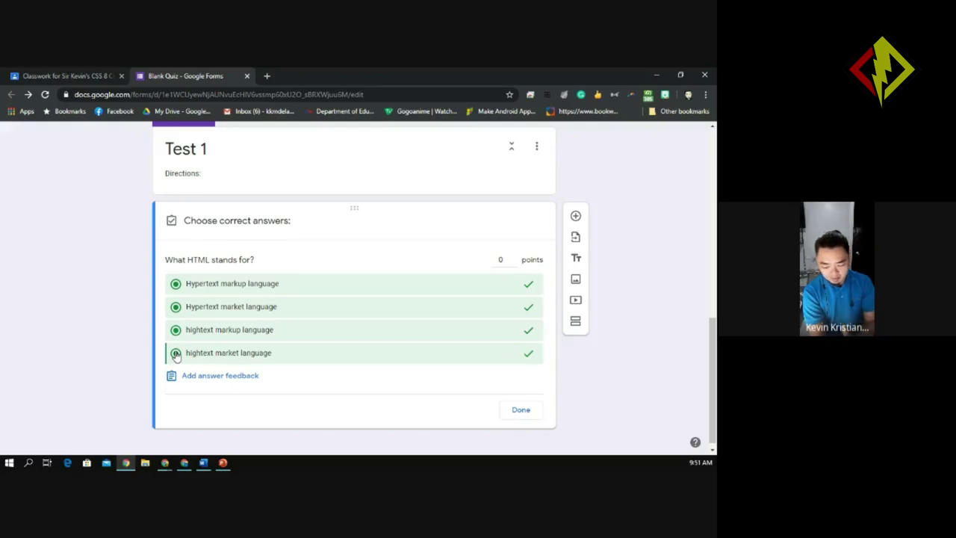
pyautogui.click(176, 353)
pyautogui.click(176, 330)
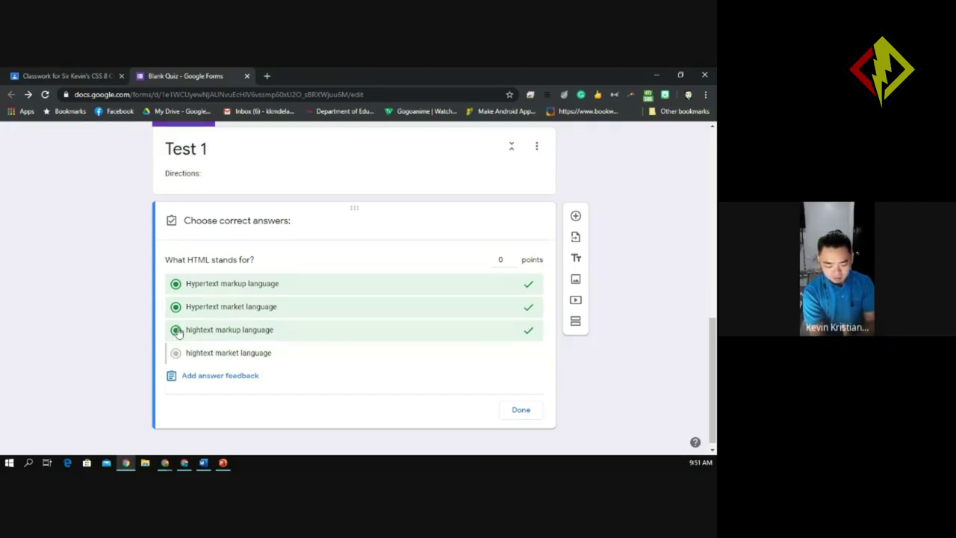
pyautogui.click(177, 307)
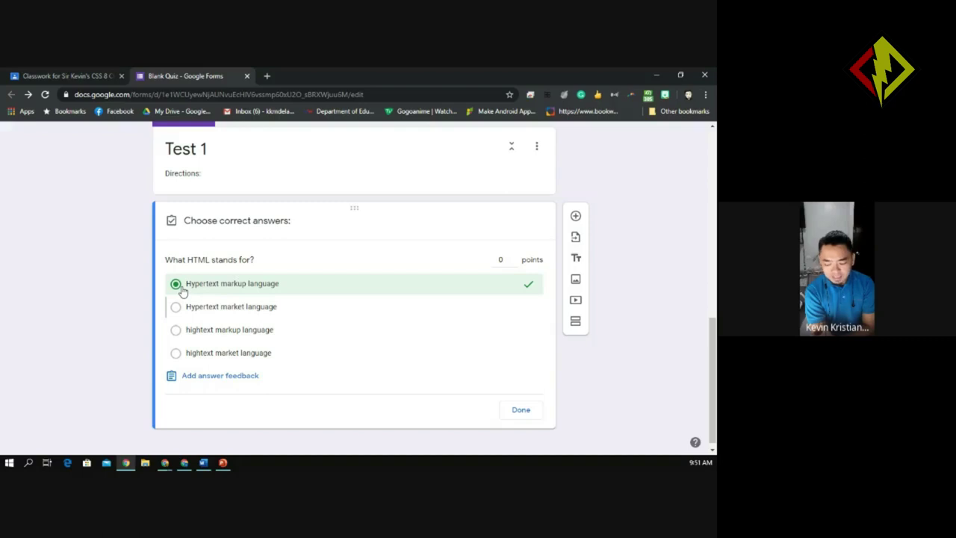
# Change the HTML question's point value from 0 to 1.
pyautogui.click(502, 261)
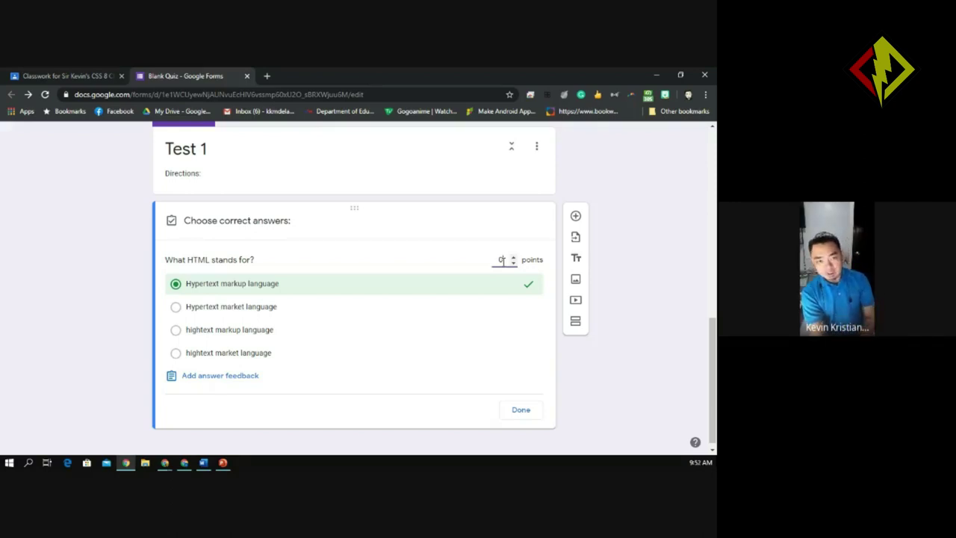
pyautogui.press('BackSpace')
pyautogui.write('1')
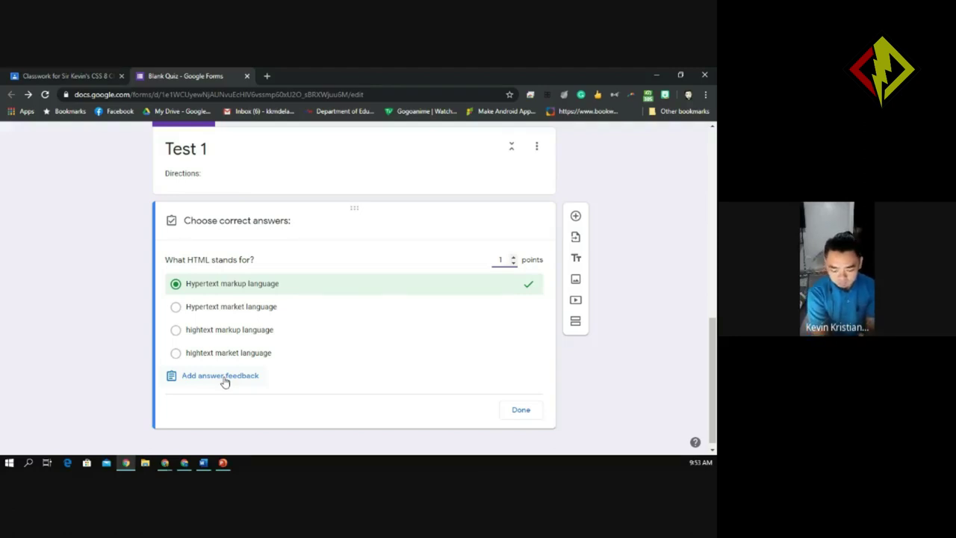
# Write 'Excellent!' as the answer feedback for correct answers on the HTML question.
pyautogui.click(224, 376)
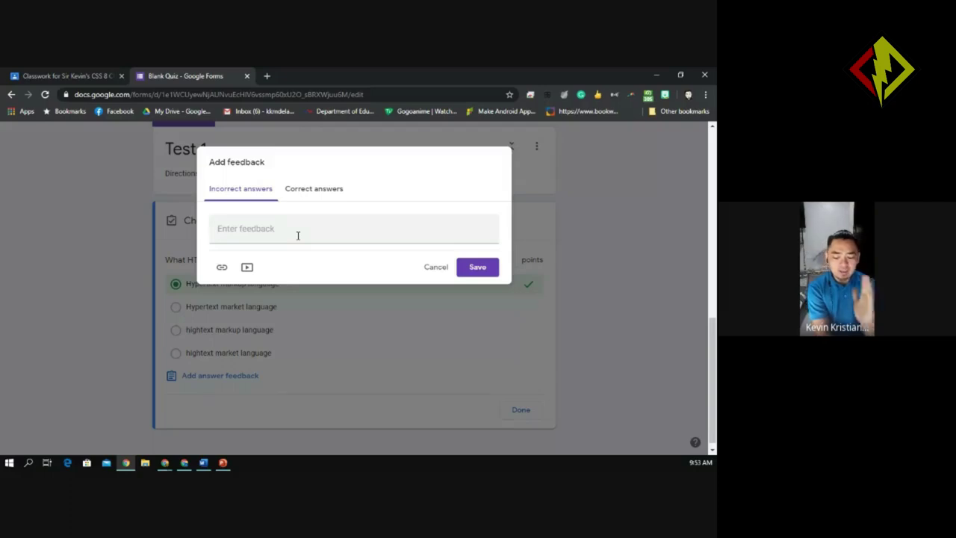
pyautogui.click(318, 192)
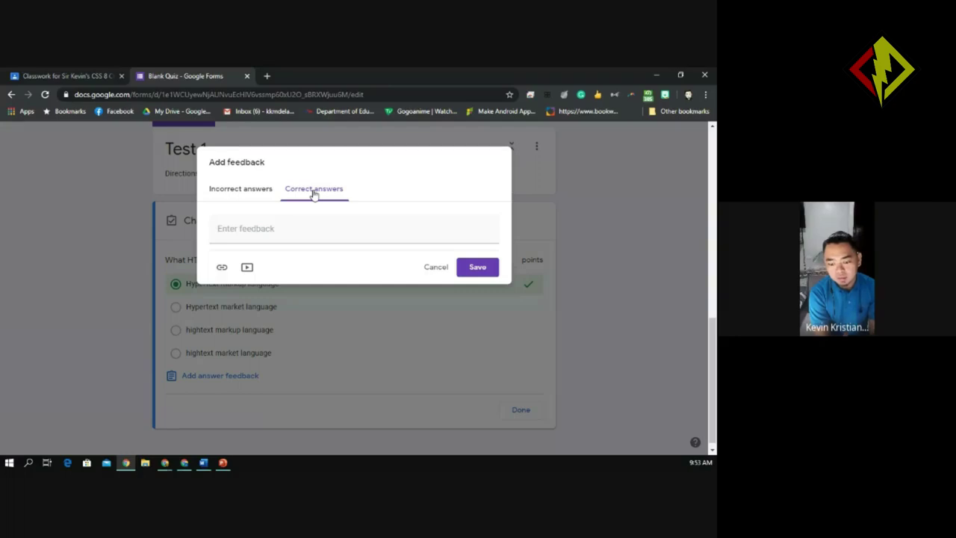
pyautogui.click(245, 232)
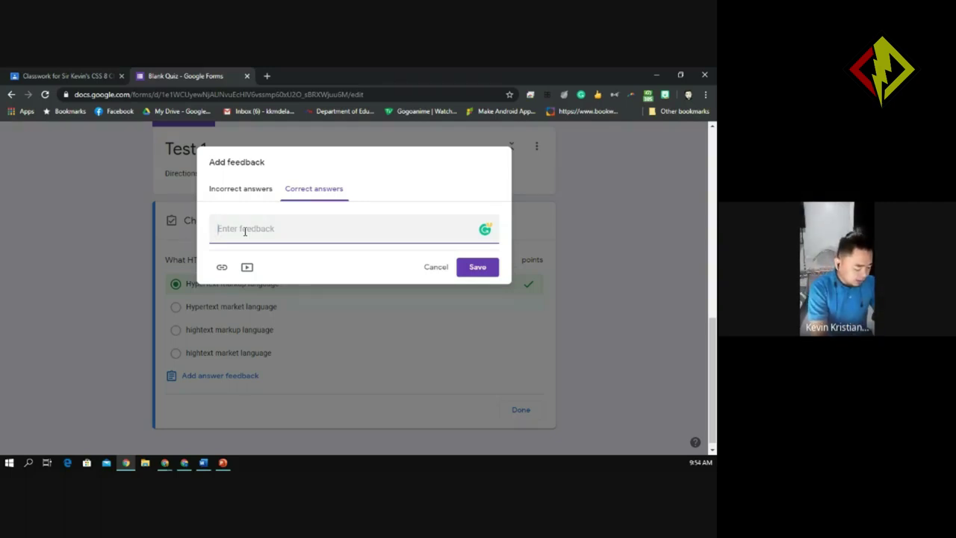
pyautogui.write('Exc')
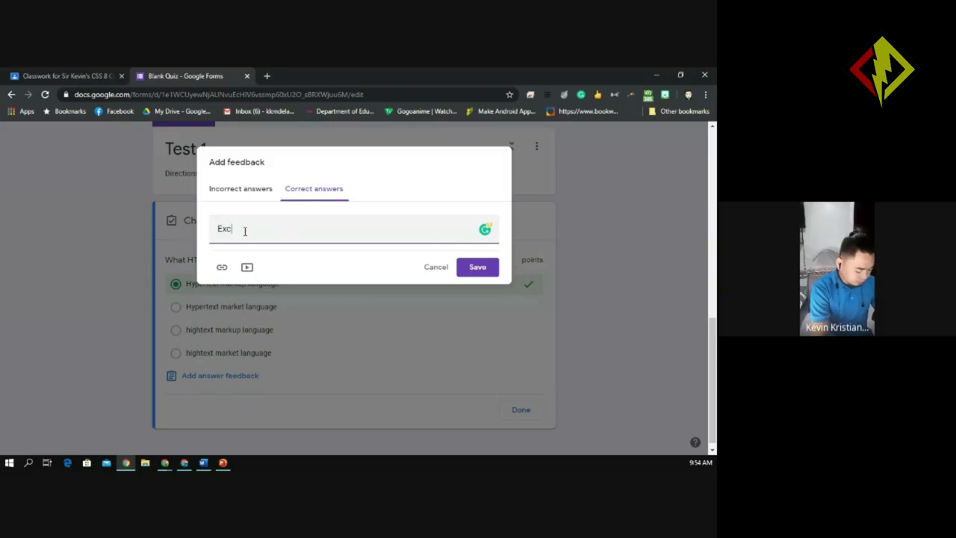
pyautogui.write('ellent')
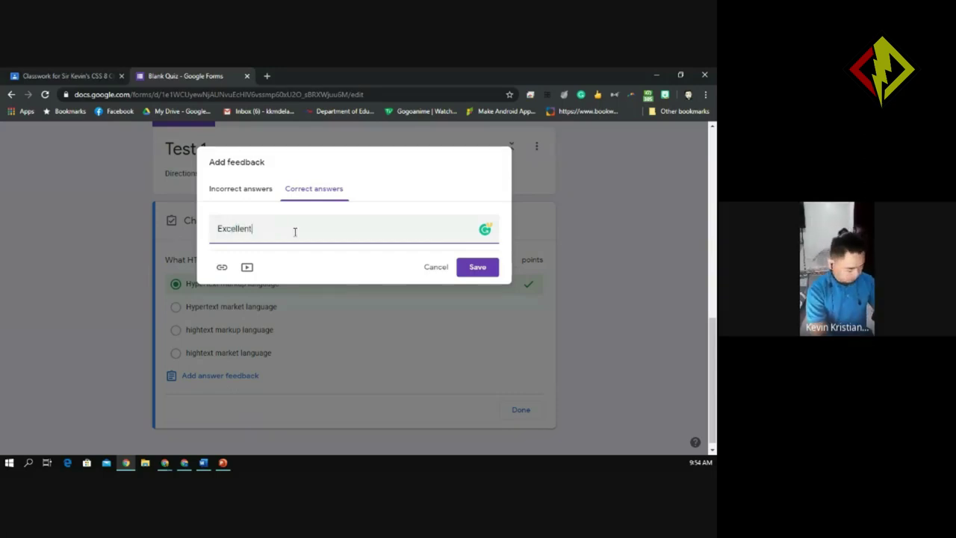
pyautogui.write('!')
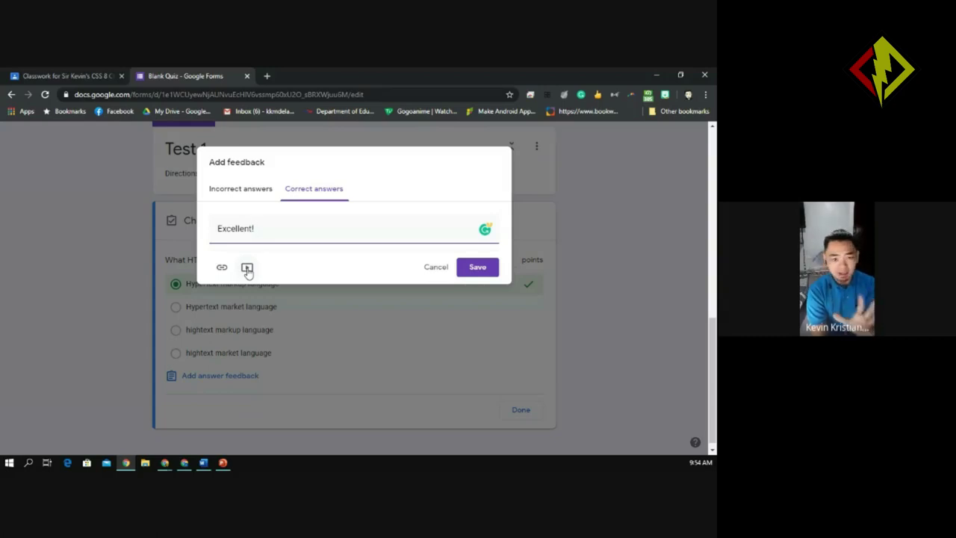
pyautogui.click(247, 269)
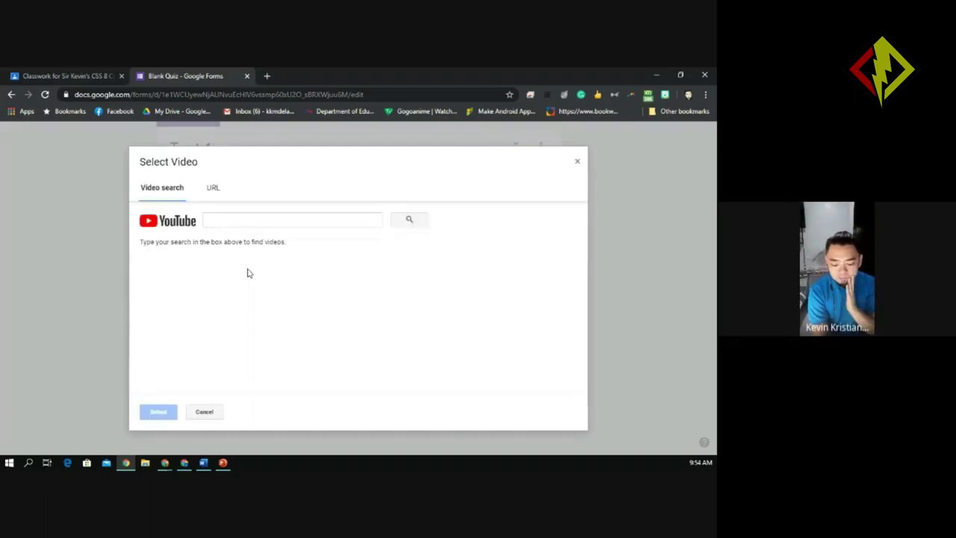
pyautogui.click(223, 220)
pyautogui.write('exce')
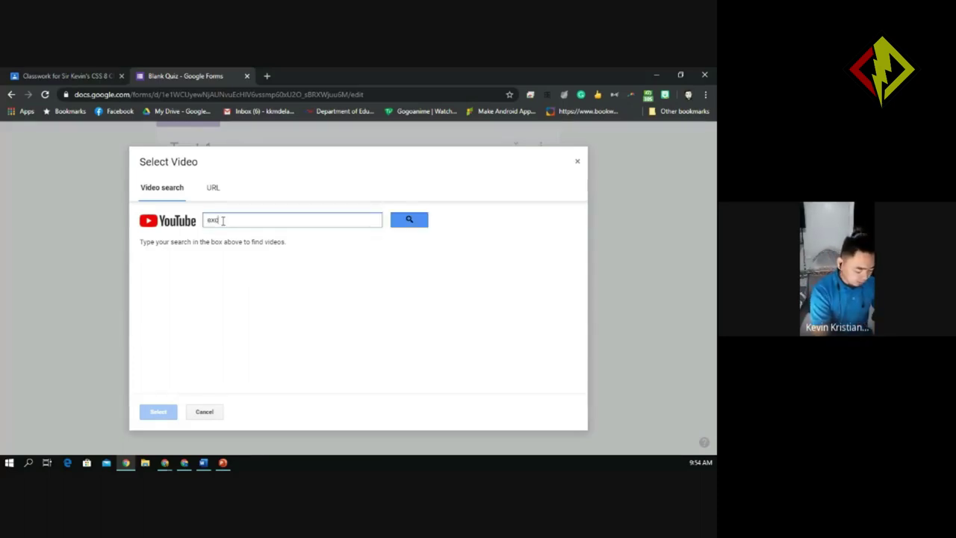
pyautogui.write('llent')
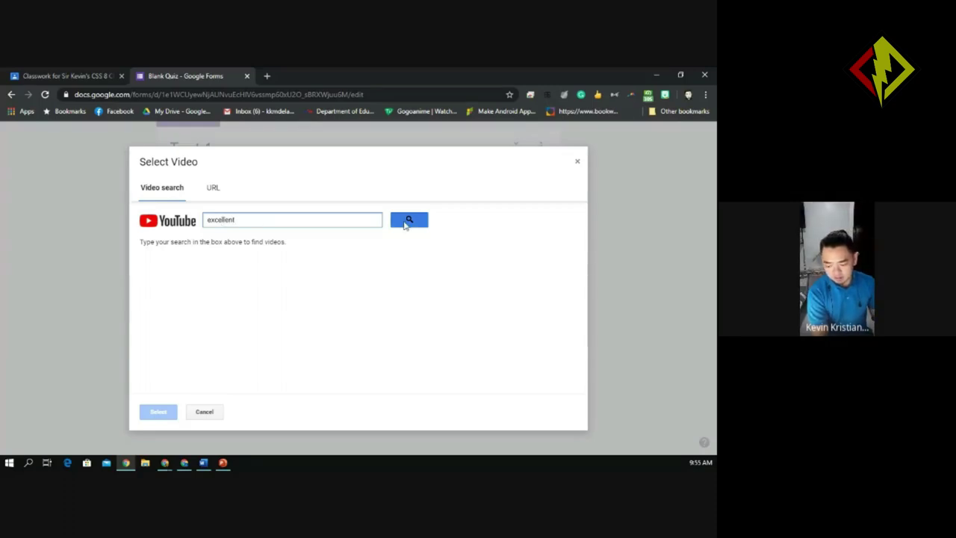
pyautogui.click(407, 221)
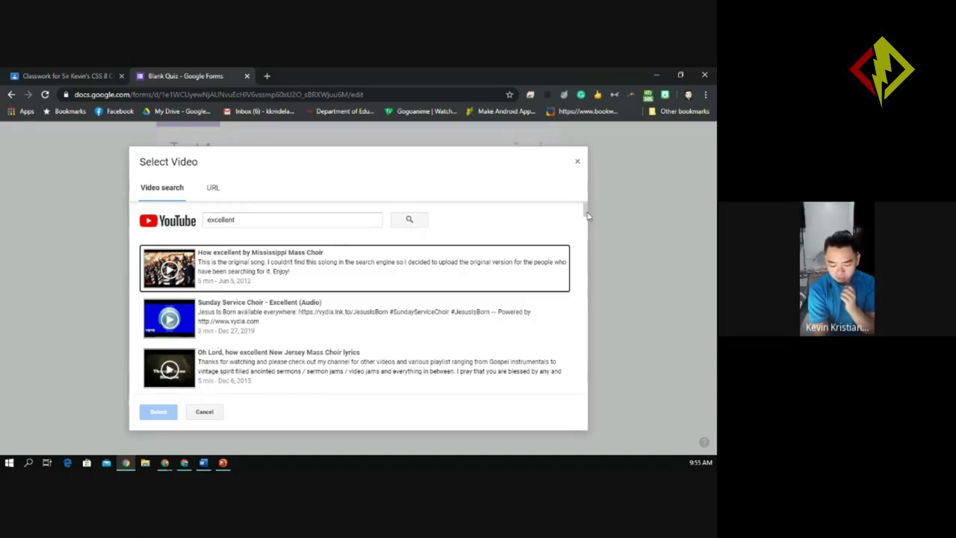
pyautogui.moveTo(588, 212); pyautogui.dragTo(588, 230)
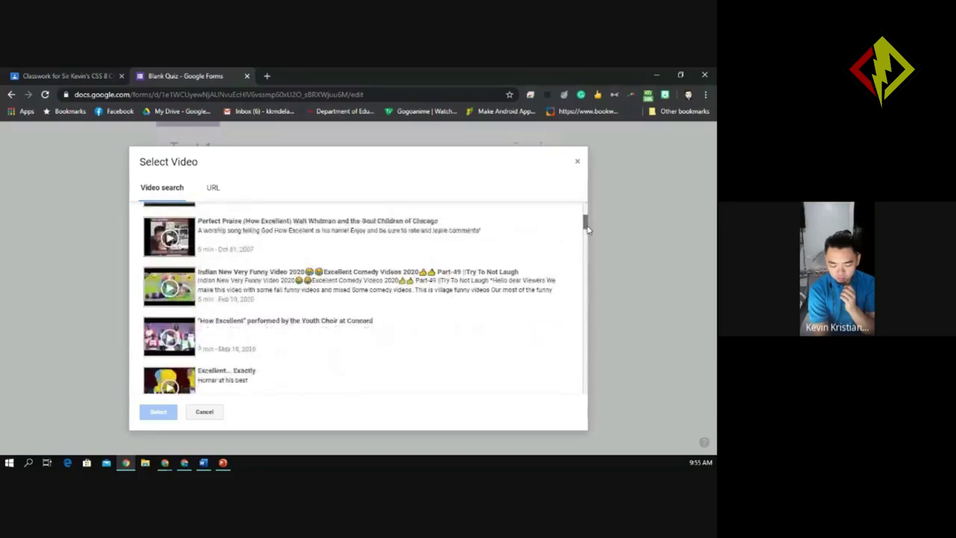
pyautogui.moveTo(587, 231); pyautogui.dragTo(588, 234)
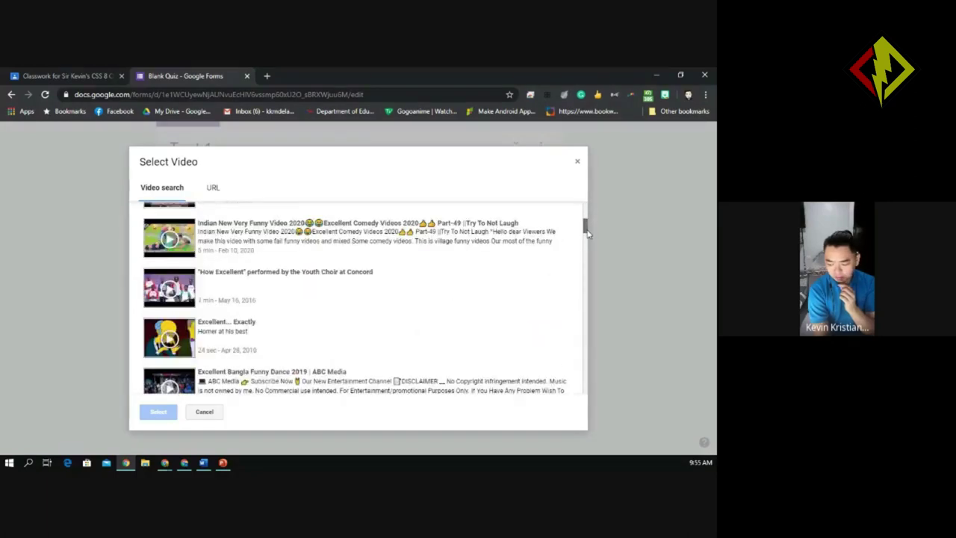
pyautogui.scroll(-1, 588, 233)
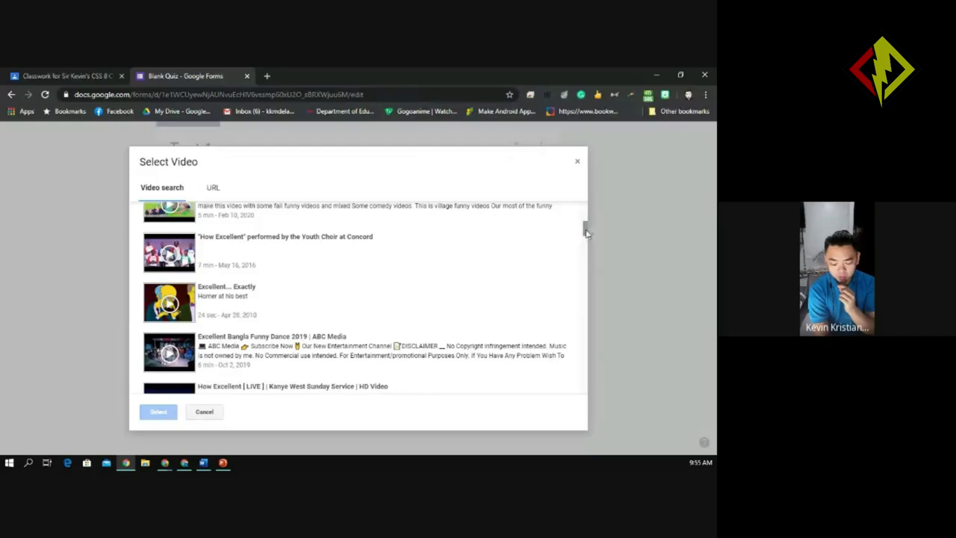
pyautogui.scroll(-3, 586, 234)
pyautogui.scroll(1, 587, 236)
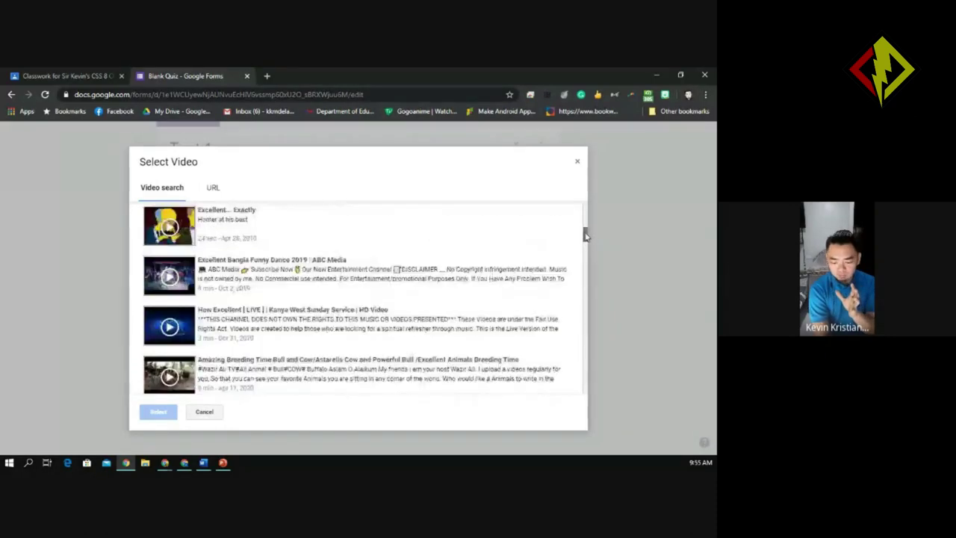
pyautogui.scroll(10, 587, 236)
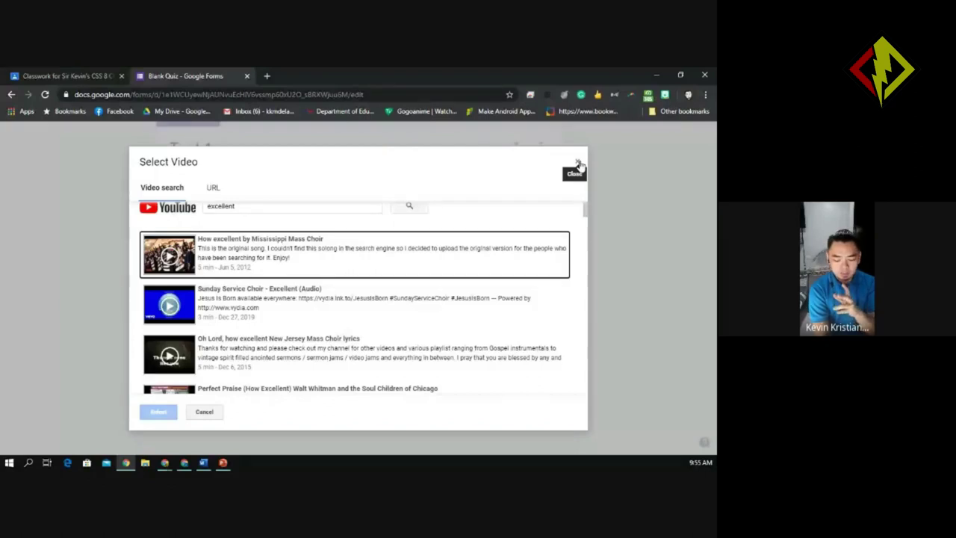
pyautogui.doubleClick(228, 206)
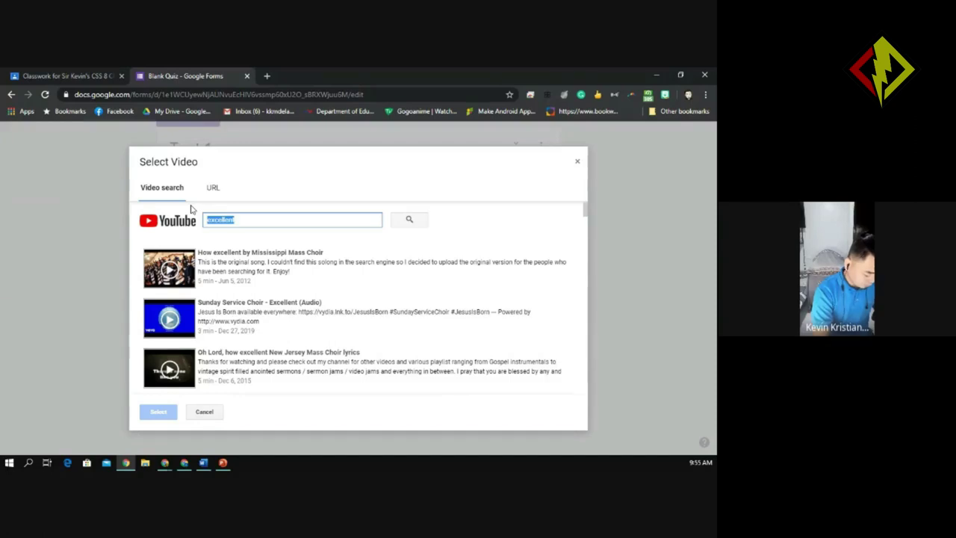
pyautogui.write('clap ver')
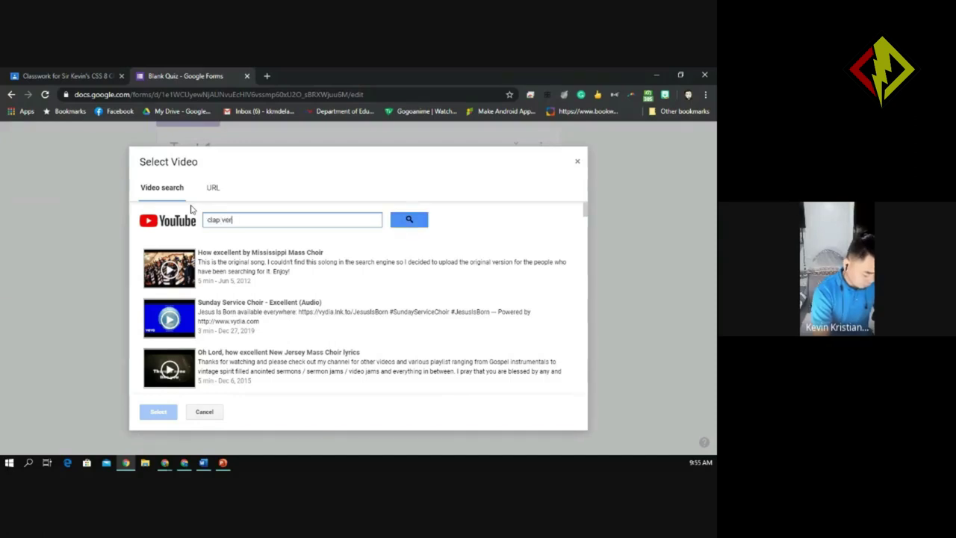
pyautogui.write('y good')
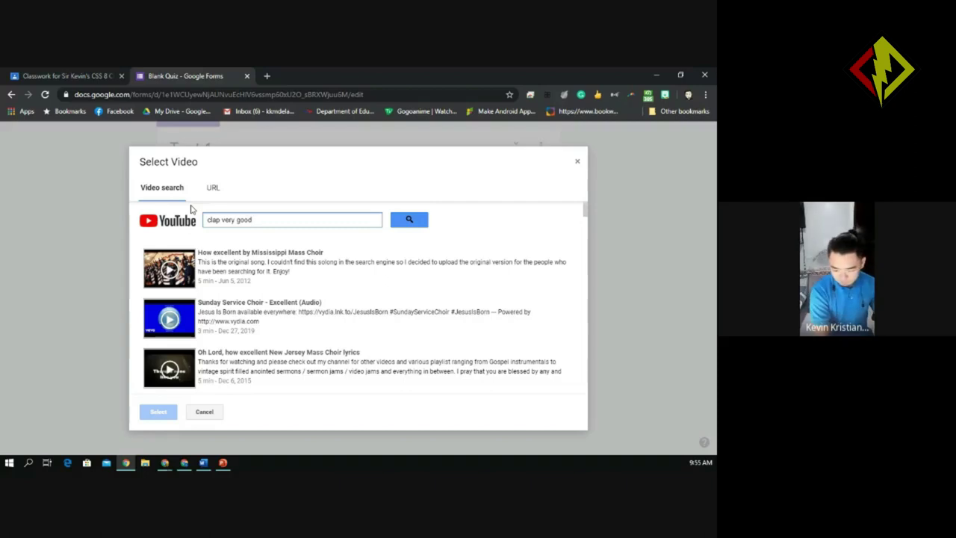
pyautogui.press('Return')
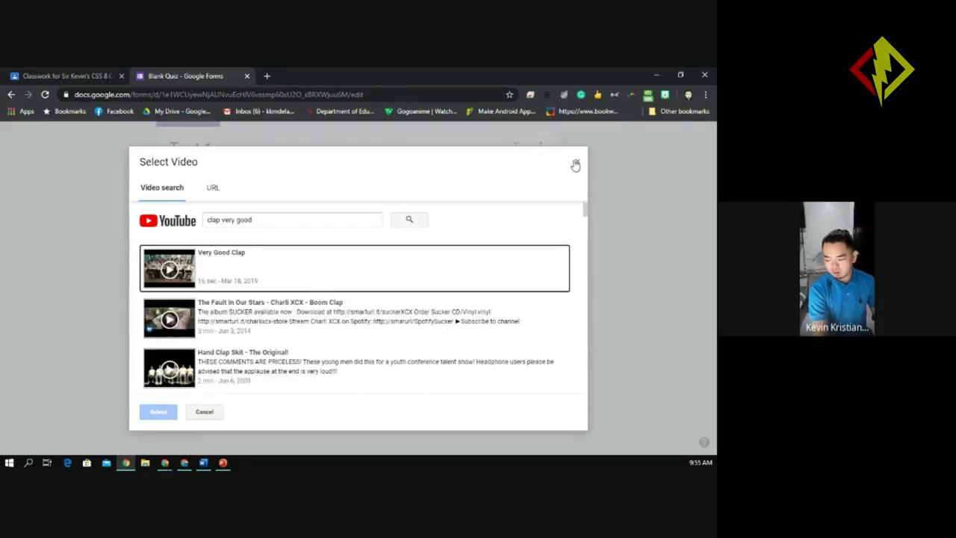
pyautogui.moveTo(586, 208); pyautogui.dragTo(578, 172)
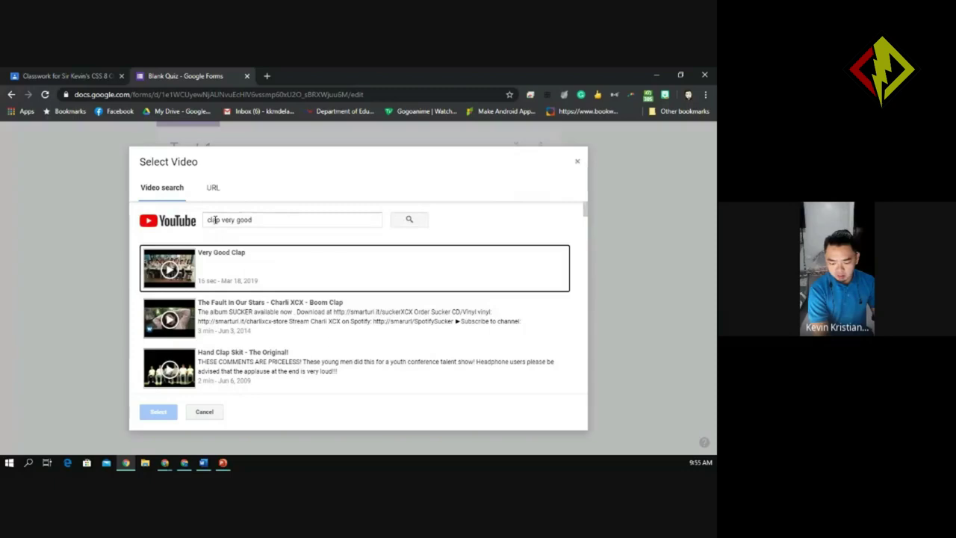
pyautogui.click(579, 164)
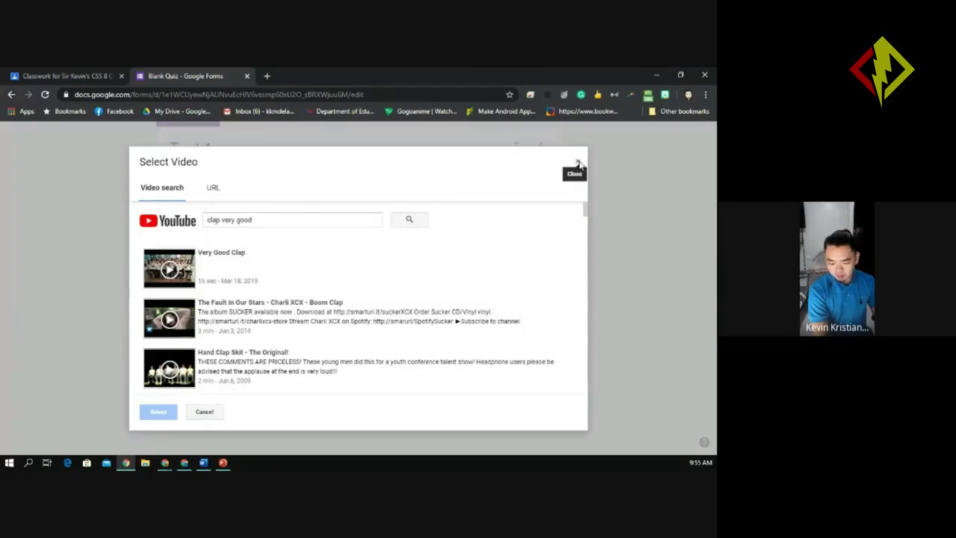
pyautogui.click(580, 164)
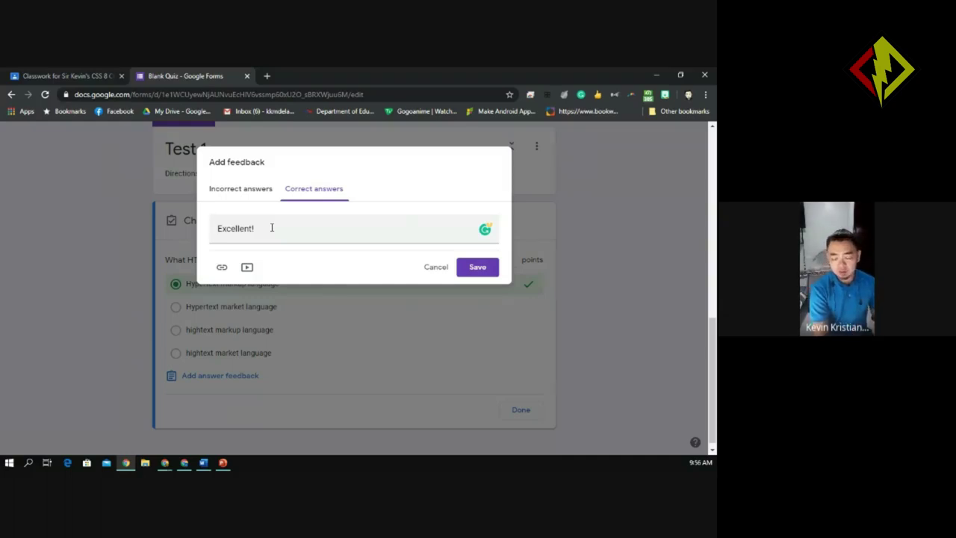
# Enter the incorrect-answer feedback 'Sorry, the correct answer is HYPERTEXT MARK UP LANGUAGE', fixing typos.
pyautogui.click(264, 230)
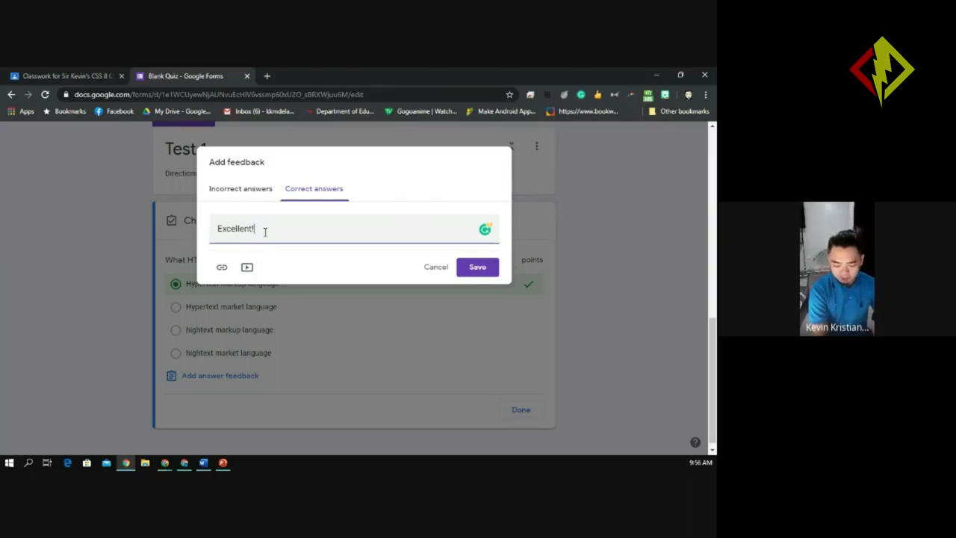
pyautogui.click(245, 196)
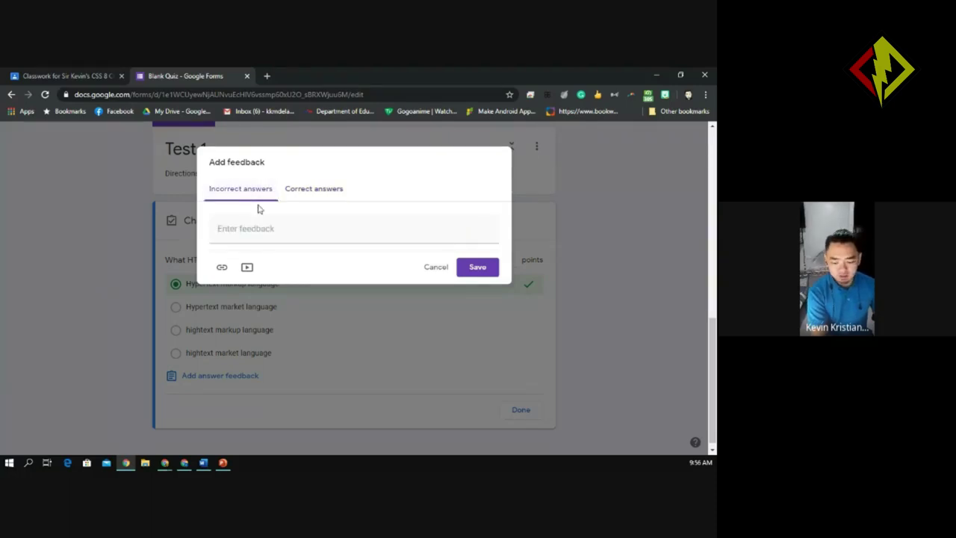
pyautogui.click(246, 233)
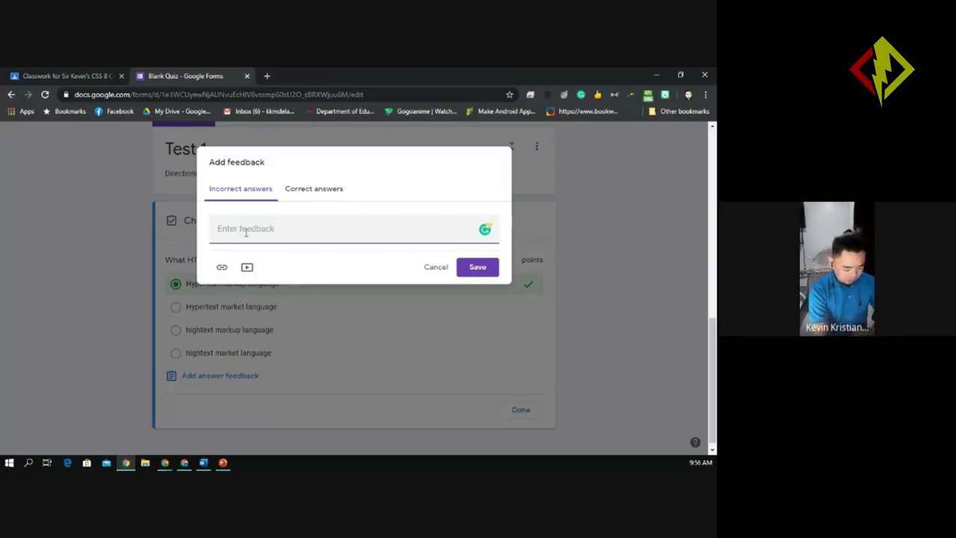
pyautogui.write('Sorry, ')
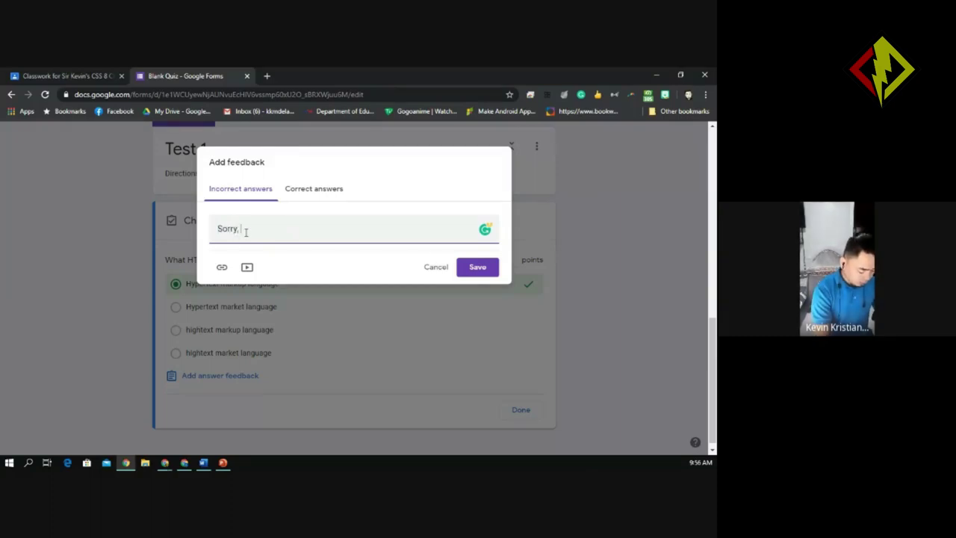
pyautogui.write('the co')
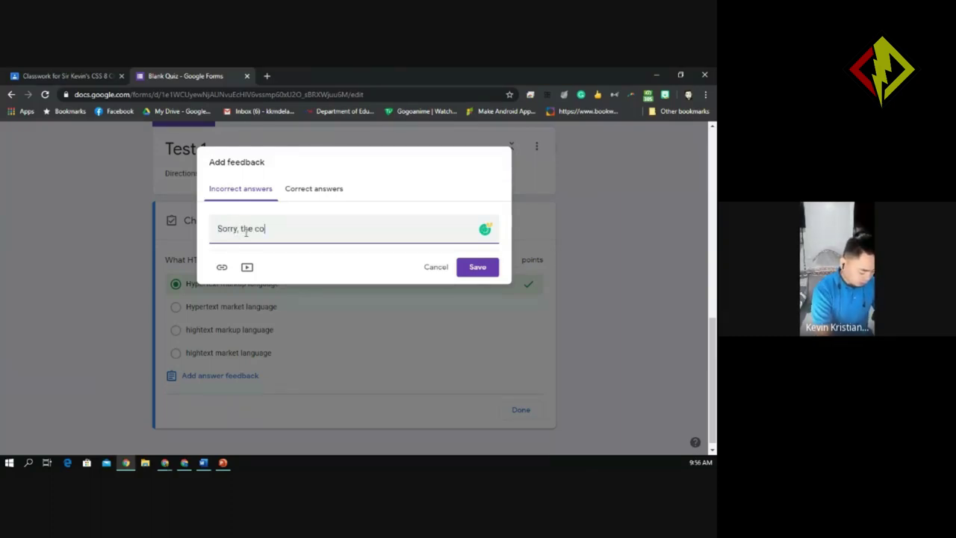
pyautogui.write('rrect answer is')
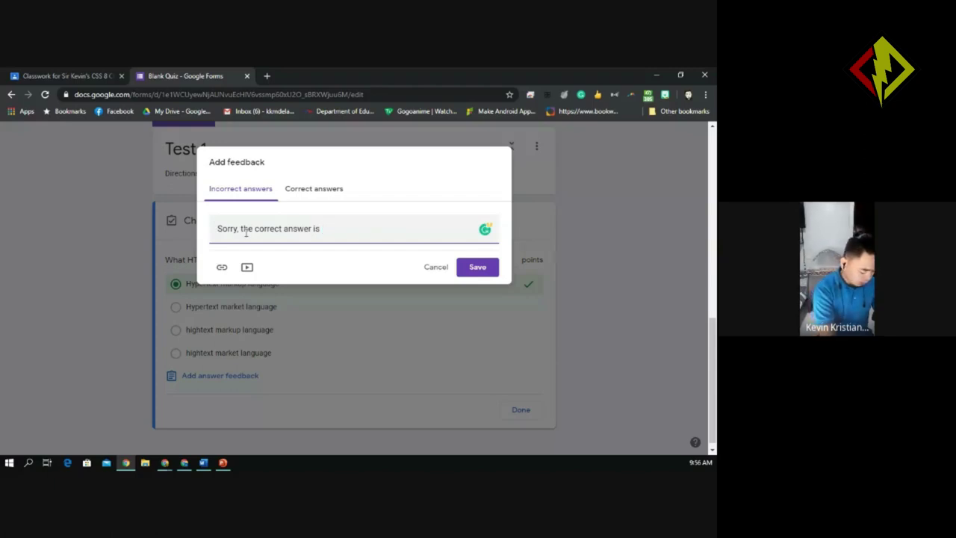
pyautogui.write(' HYPE')
pyautogui.press('BackSpace')
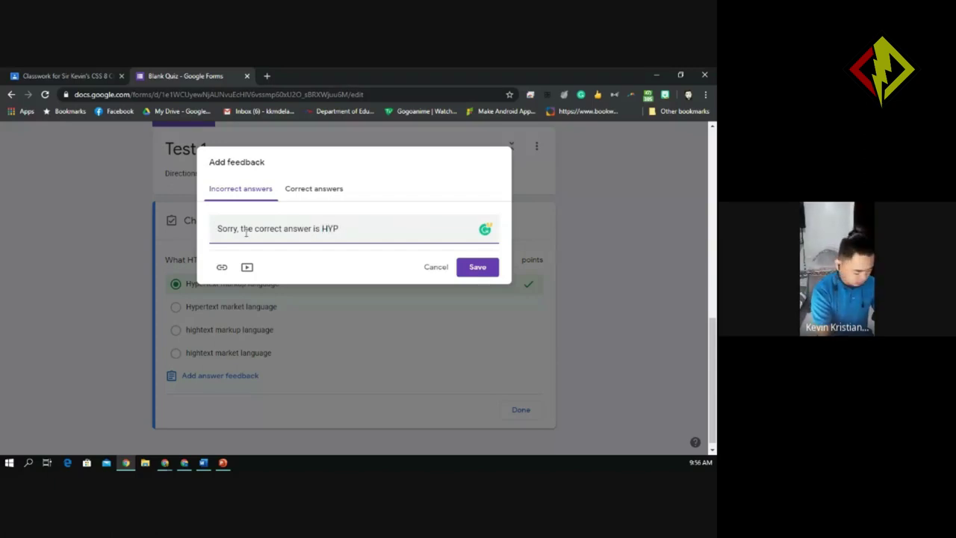
pyautogui.write('ERT')
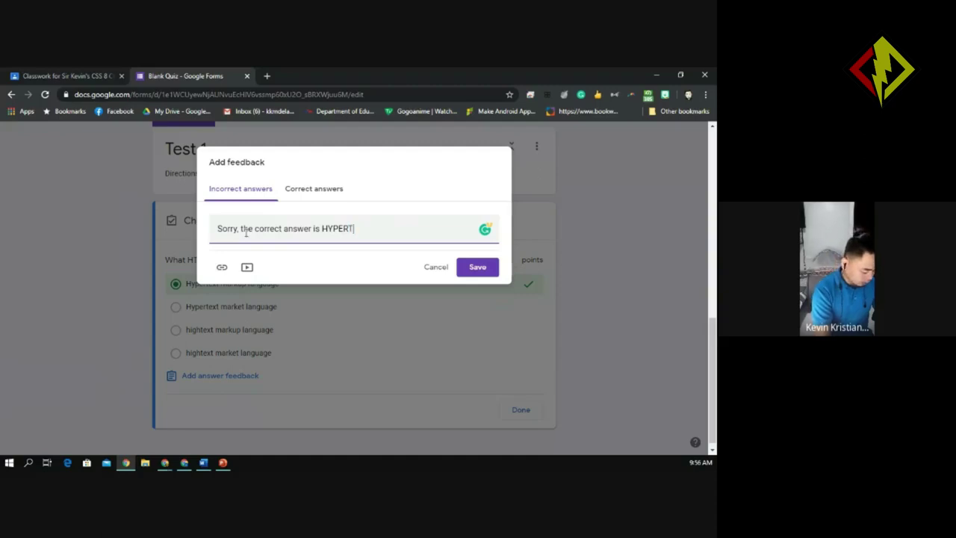
pyautogui.write('EXT M')
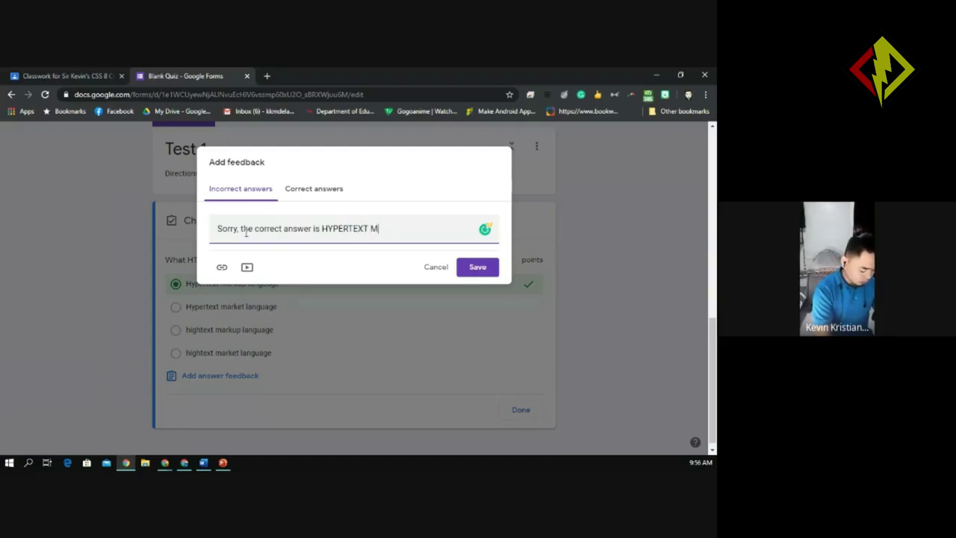
pyautogui.write('ARK UP LANG')
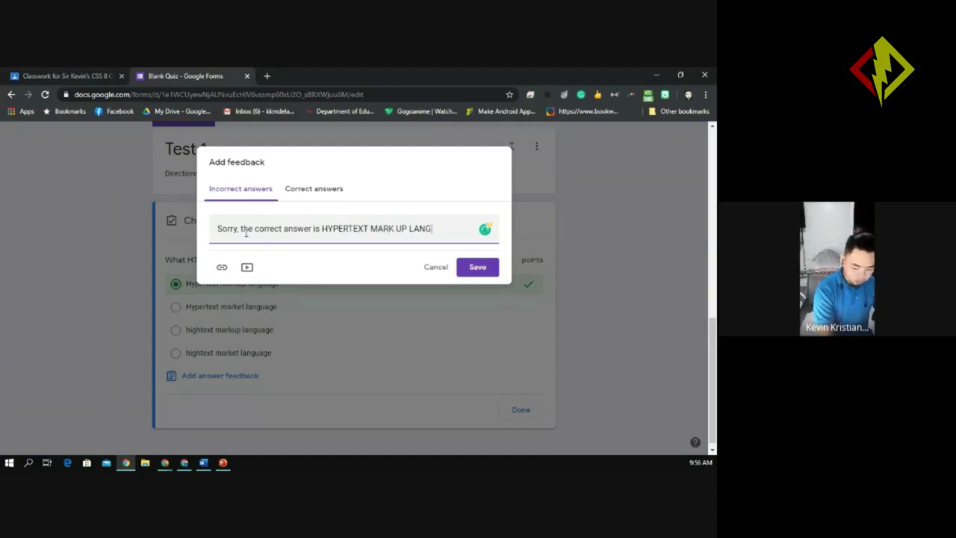
pyautogui.write('UAGE')
pyautogui.press('BackSpace')
pyautogui.press('BackSpace')
pyautogui.press('BackSpace')
pyautogui.press('BackSpace')
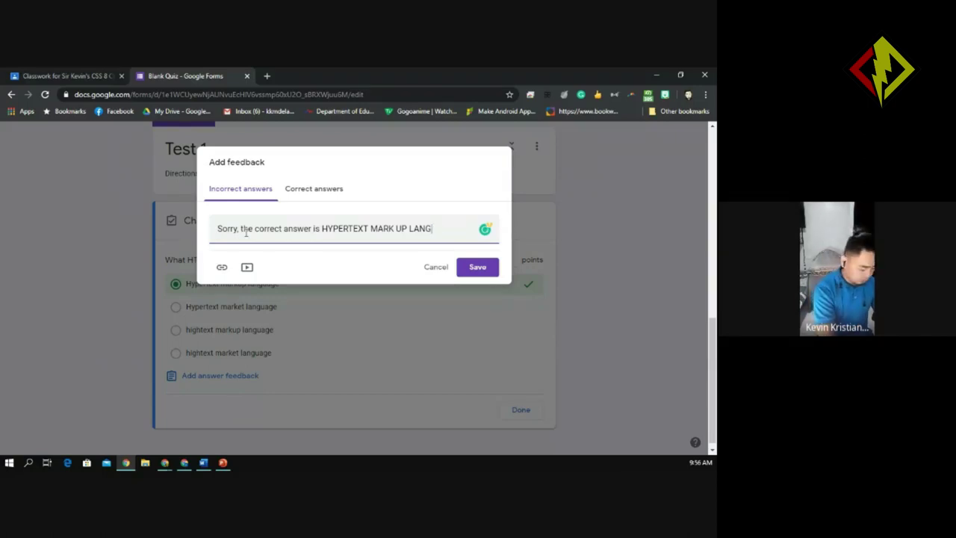
pyautogui.write('UAGE')
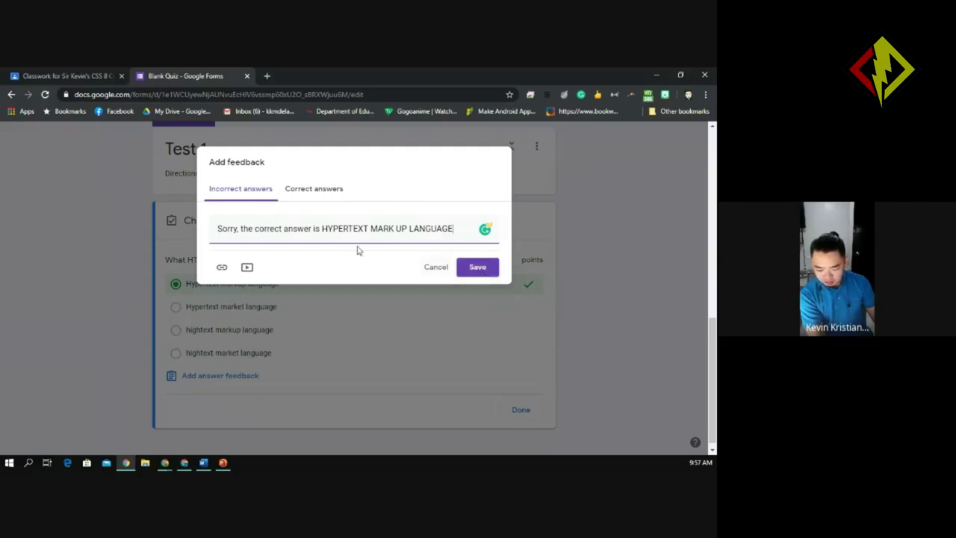
# Discard the empty link that was started on the feedback.
pyautogui.click(221, 269)
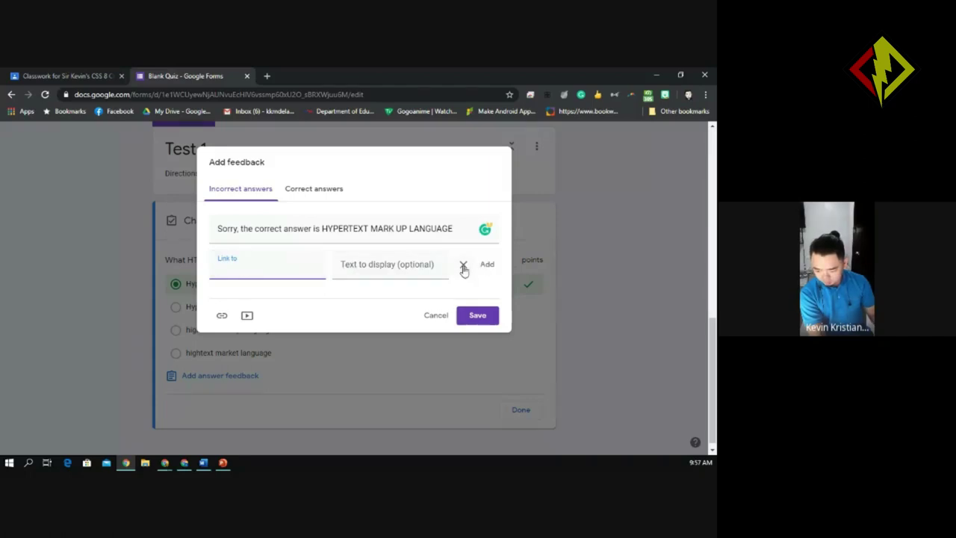
pyautogui.click(486, 266)
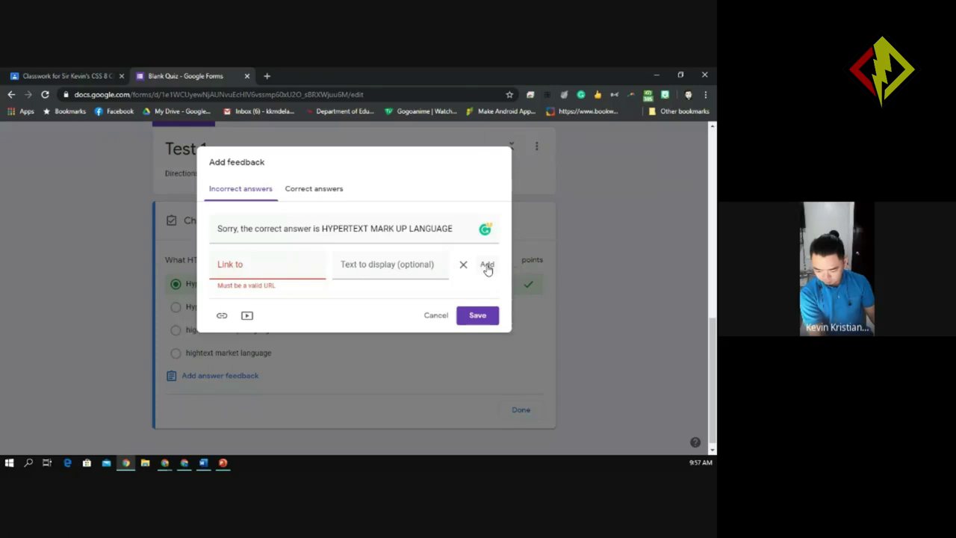
pyautogui.click(463, 265)
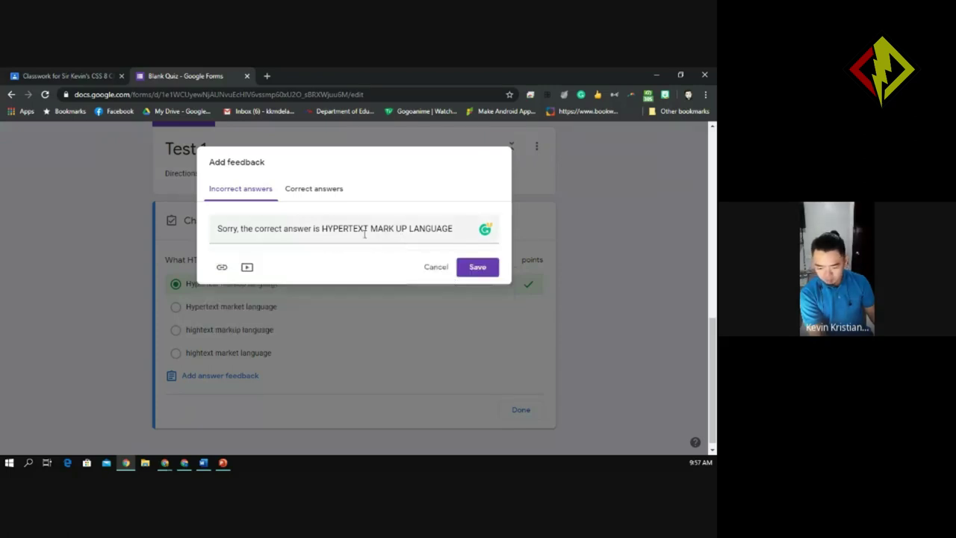
# Compare the correct and incorrect feedback messages, then save both.
pyautogui.click(317, 190)
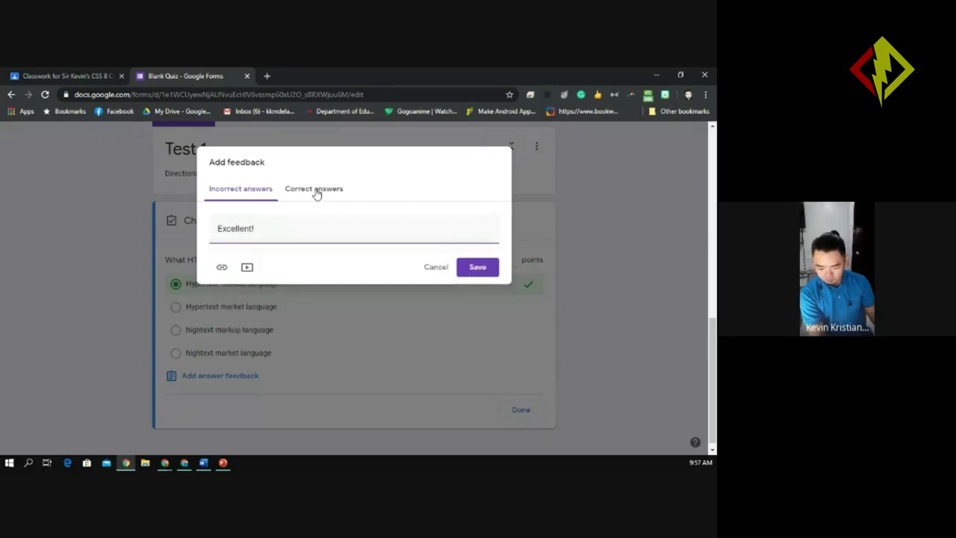
pyautogui.click(239, 193)
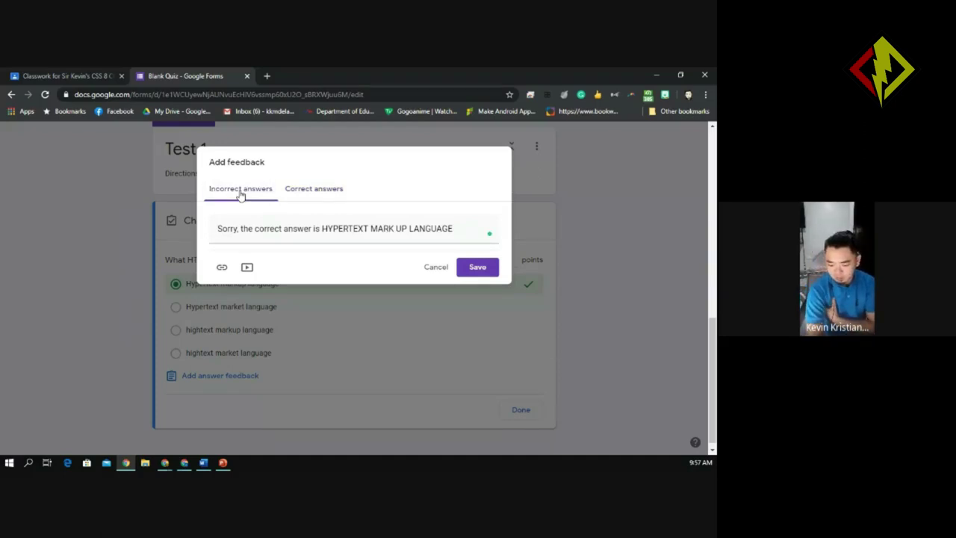
pyautogui.click(317, 191)
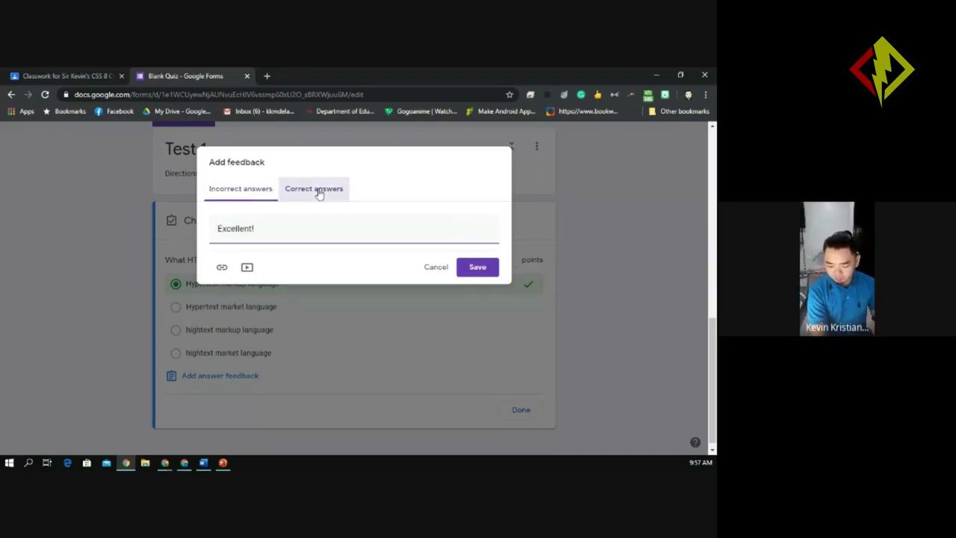
pyautogui.click(251, 198)
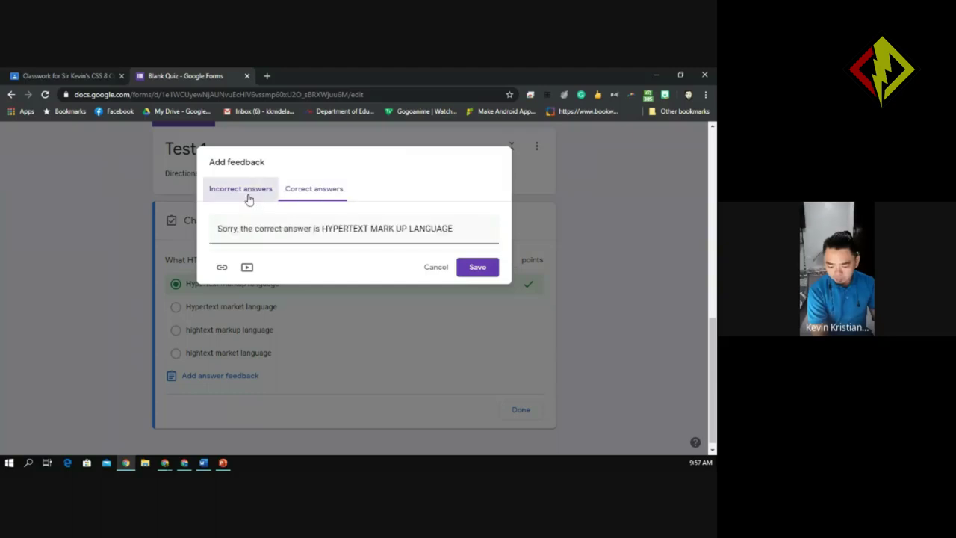
pyautogui.click(304, 198)
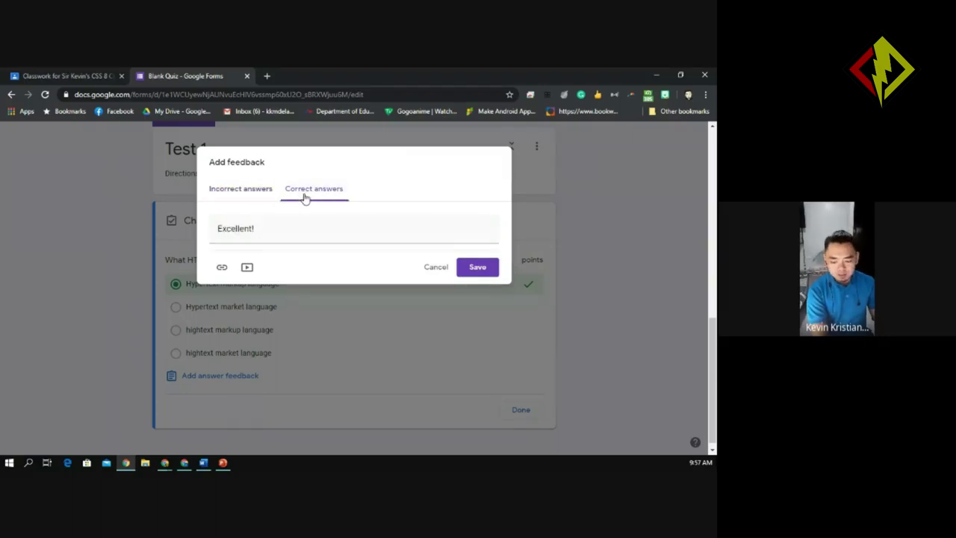
pyautogui.click(239, 193)
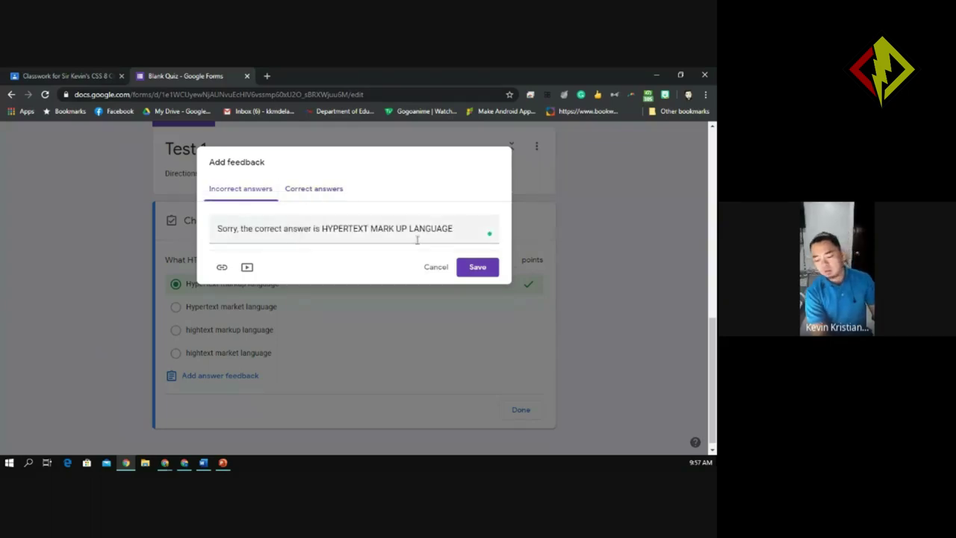
pyautogui.click(475, 276)
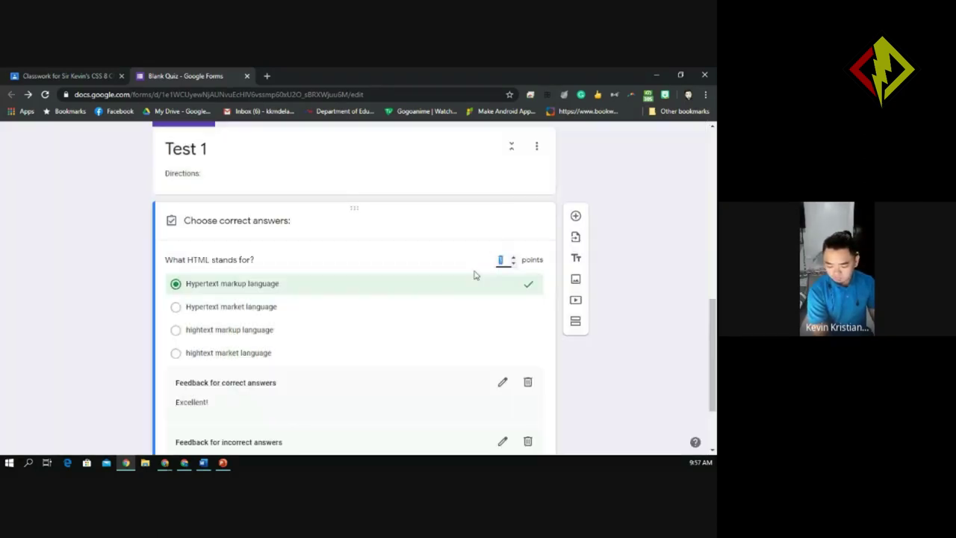
pyautogui.moveTo(714, 301)
pyautogui.mouseDown()
pyautogui.moveTo(714, 328)
pyautogui.moveTo(714, 318)
pyautogui.mouseUp()
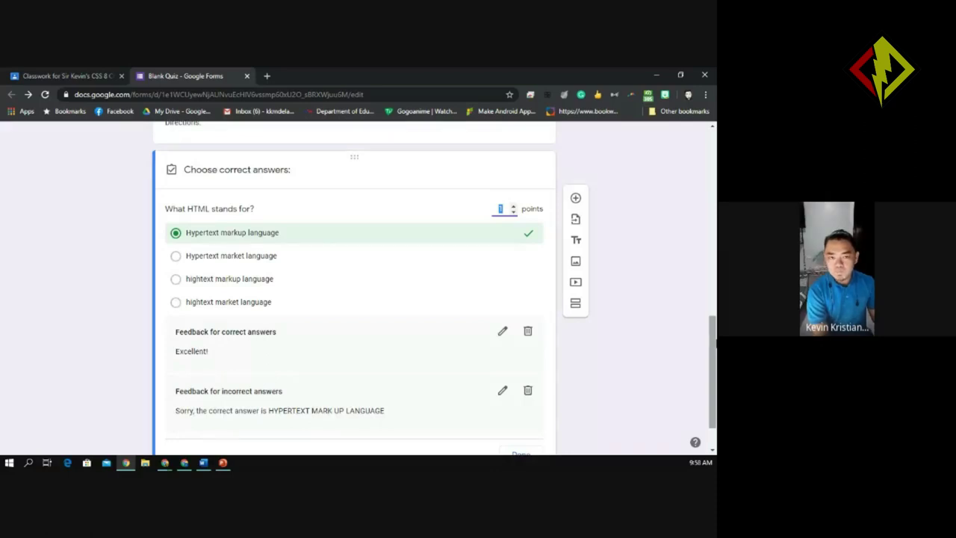
pyautogui.moveTo(714, 318)
pyautogui.mouseDown()
pyautogui.moveTo(714, 298)
pyautogui.moveTo(714, 318)
pyautogui.mouseUp()
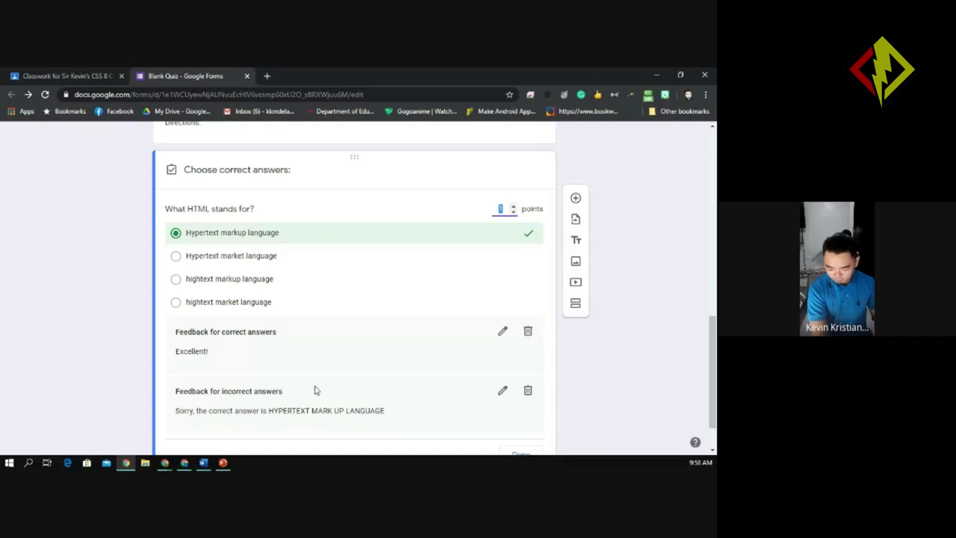
# Append a smiling emoji to the 'Excellent!' correct-answer feedback using Win+. and save it.
pyautogui.click(503, 331)
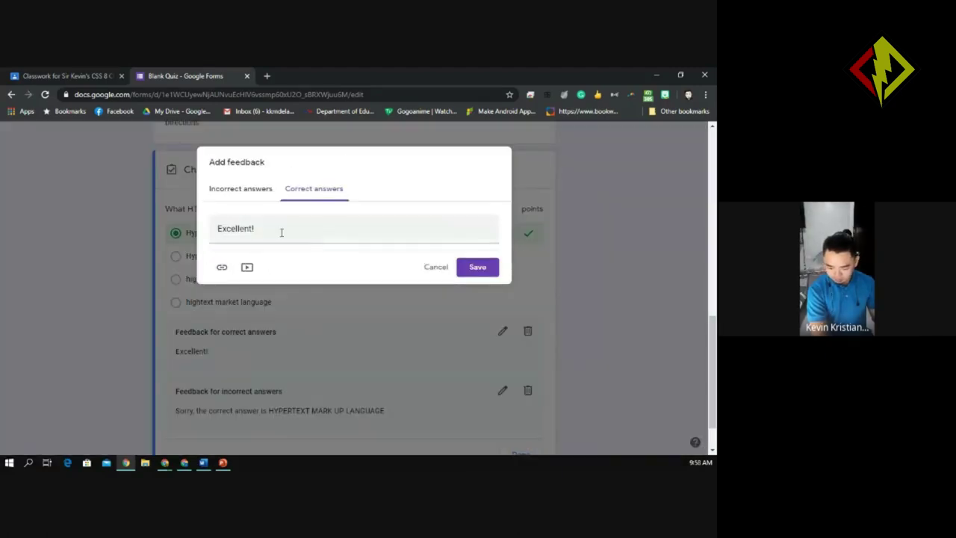
pyautogui.click(272, 229)
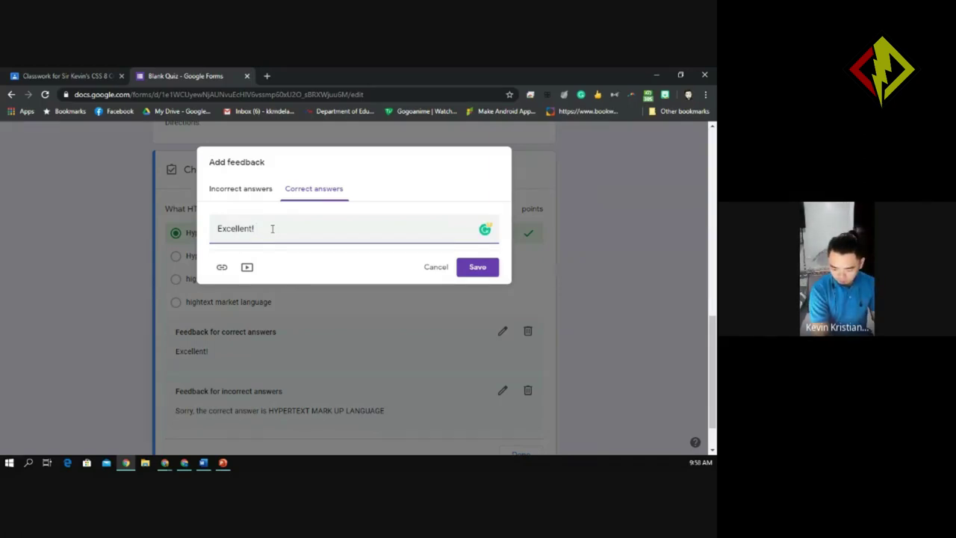
pyautogui.press('super+period')
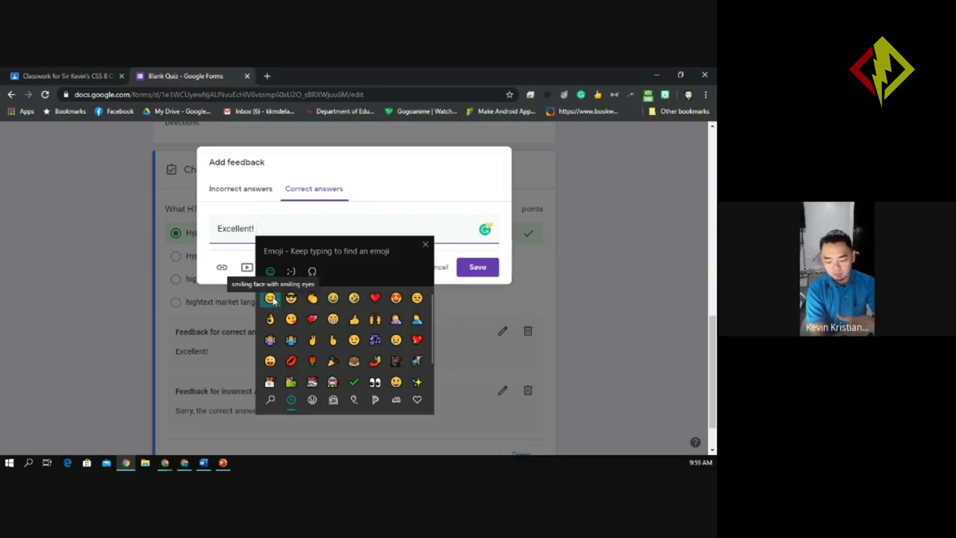
pyautogui.click(270, 298)
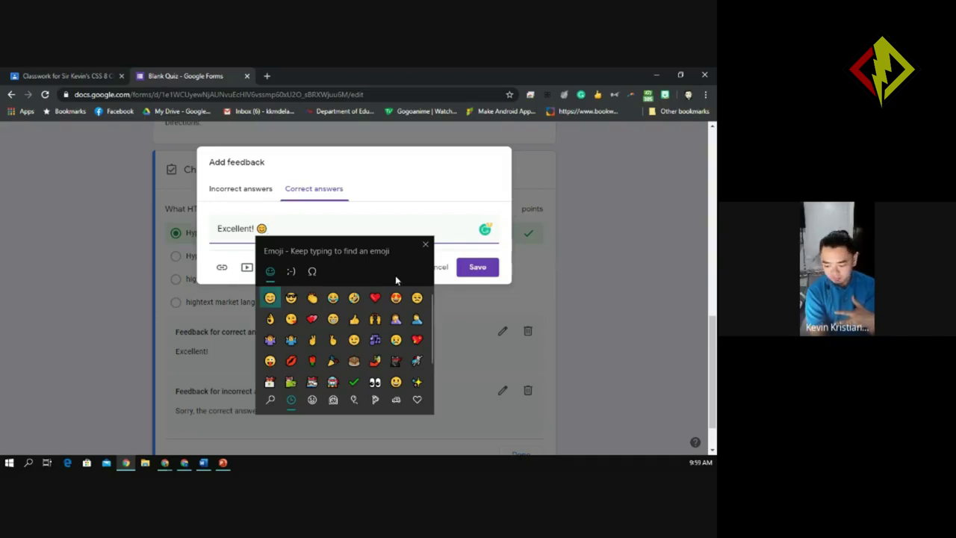
pyautogui.click(423, 247)
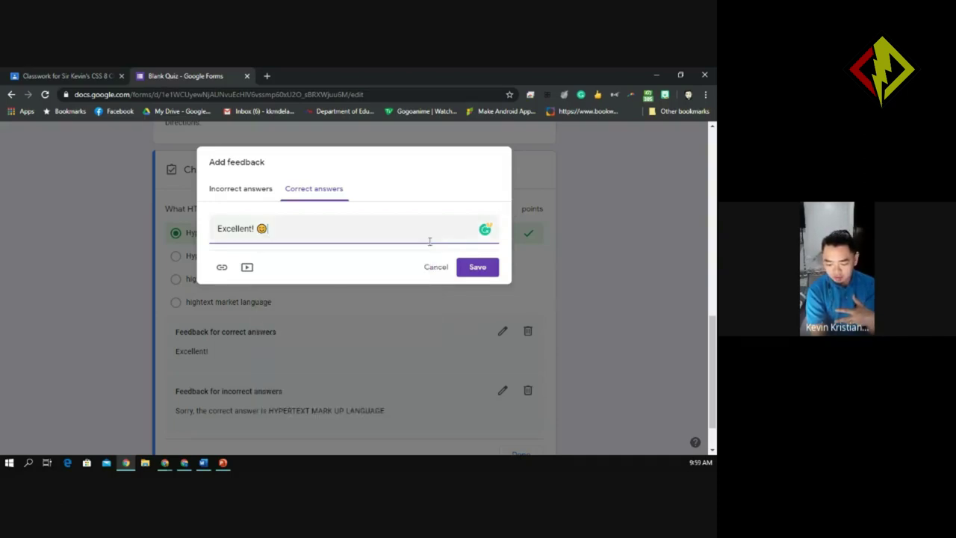
pyautogui.click(478, 269)
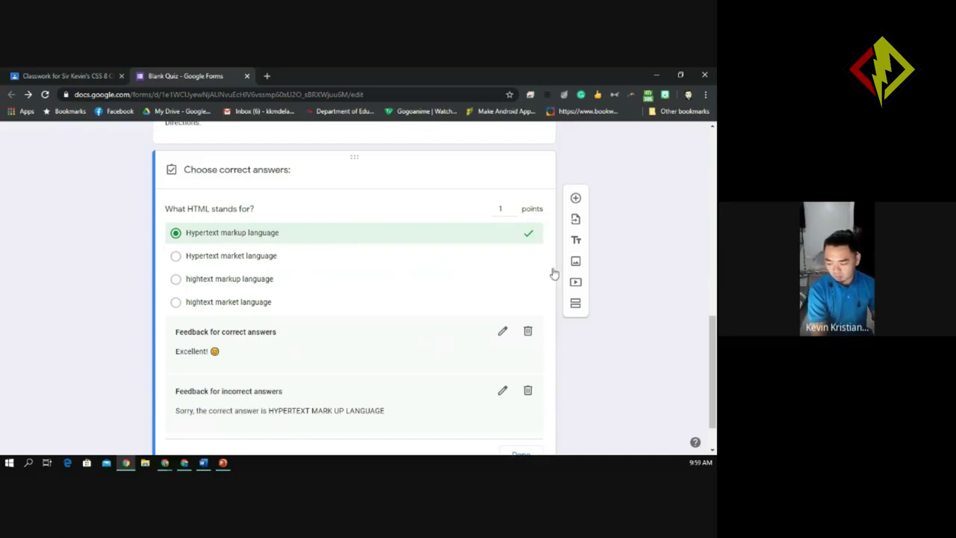
pyautogui.scroll(-1, 712, 373)
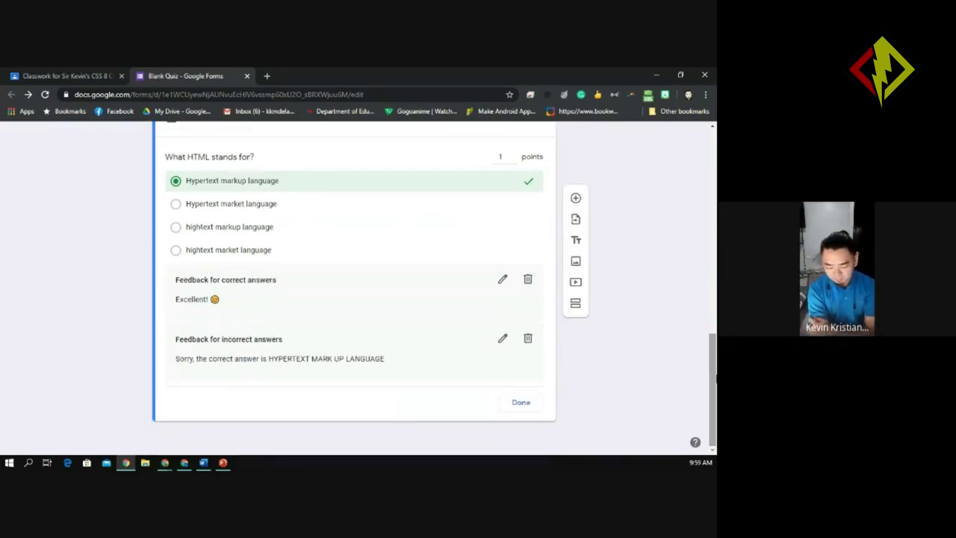
pyautogui.scroll(1, 715, 377)
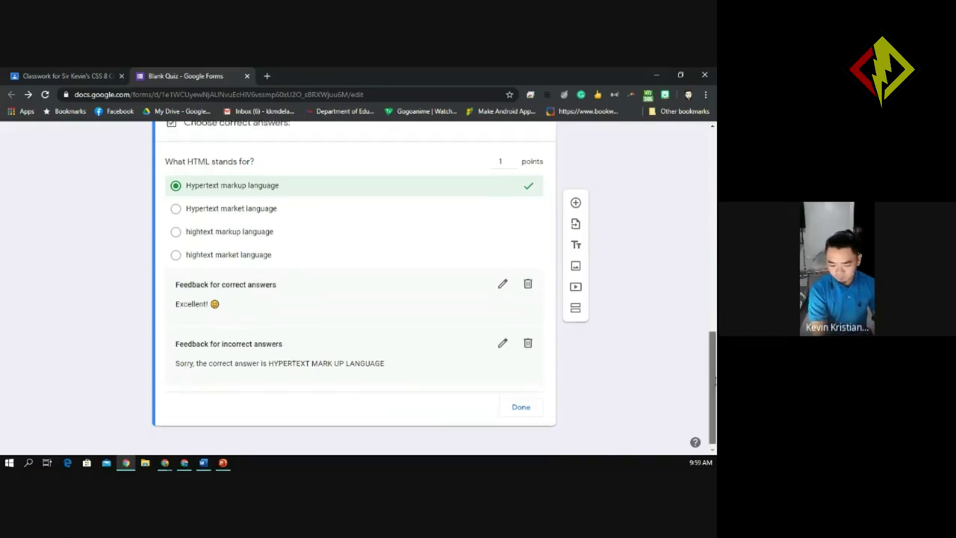
pyautogui.scroll(-1, 715, 374)
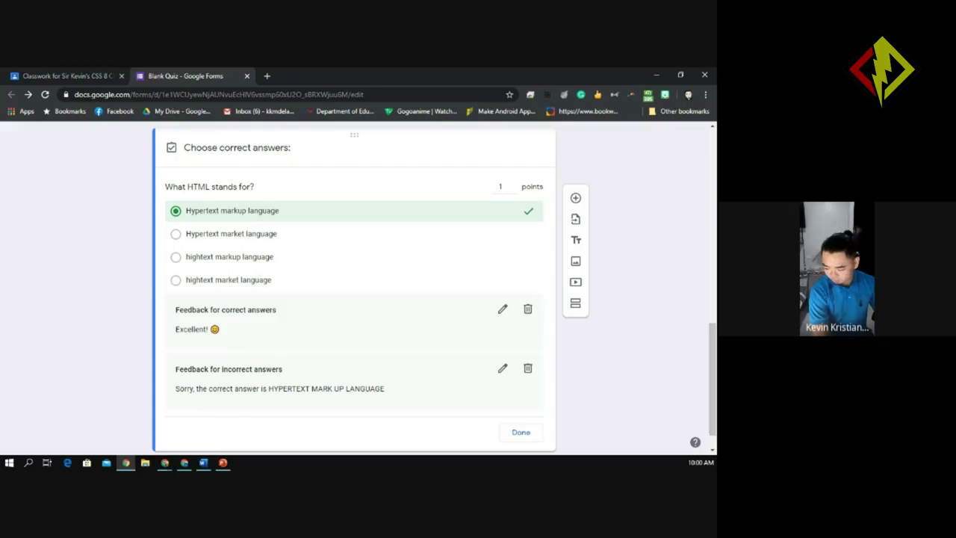
pyautogui.moveTo(711, 395); pyautogui.dragTo(713, 401)
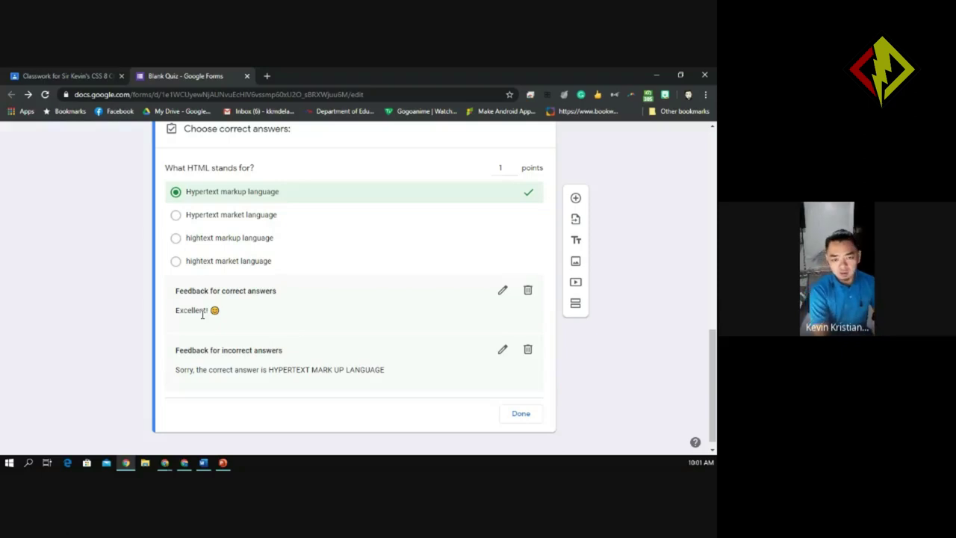
# Click Done on the answer key and look over the HTML question's four choices.
pyautogui.click(521, 414)
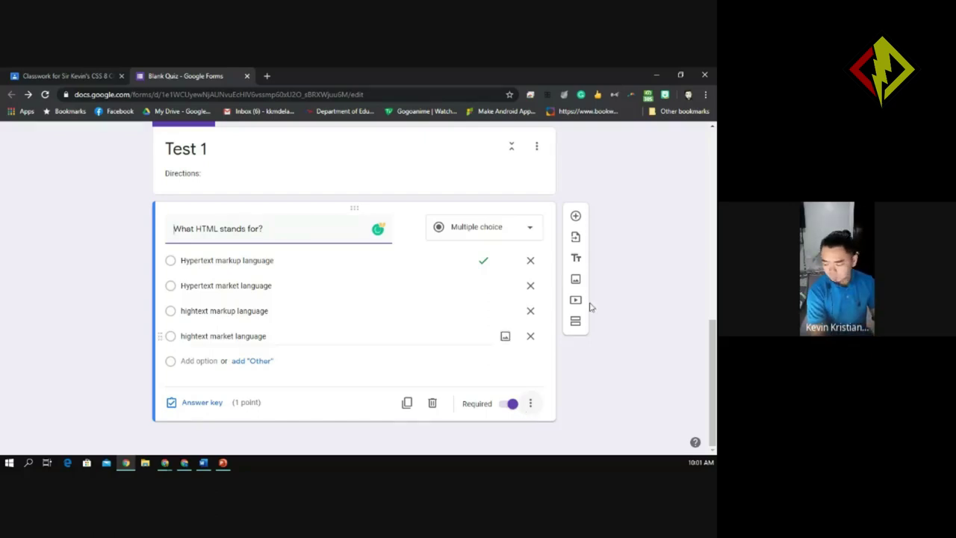
pyautogui.scroll(1, 709, 290)
pyautogui.scroll(-1, 713, 321)
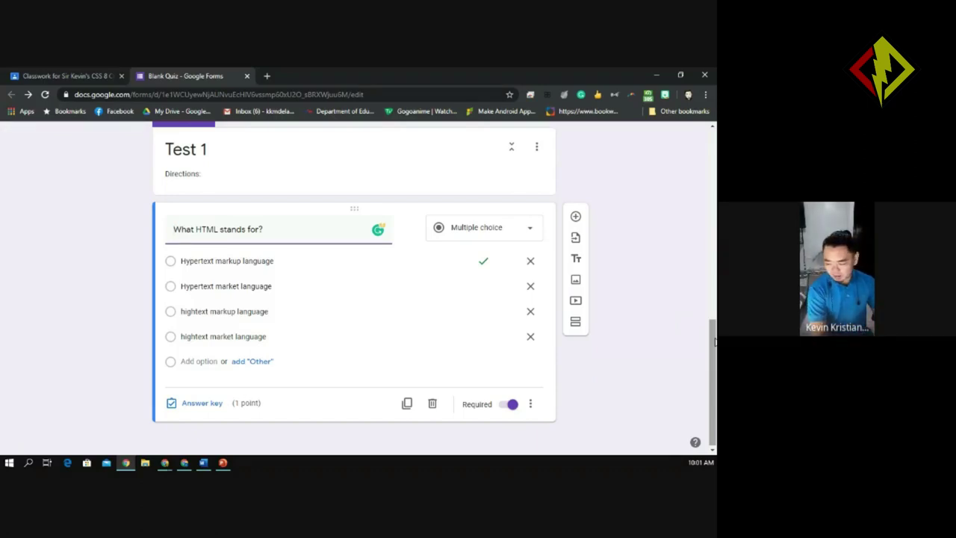
pyautogui.scroll(1, 715, 347)
pyautogui.scroll(-1, 715, 355)
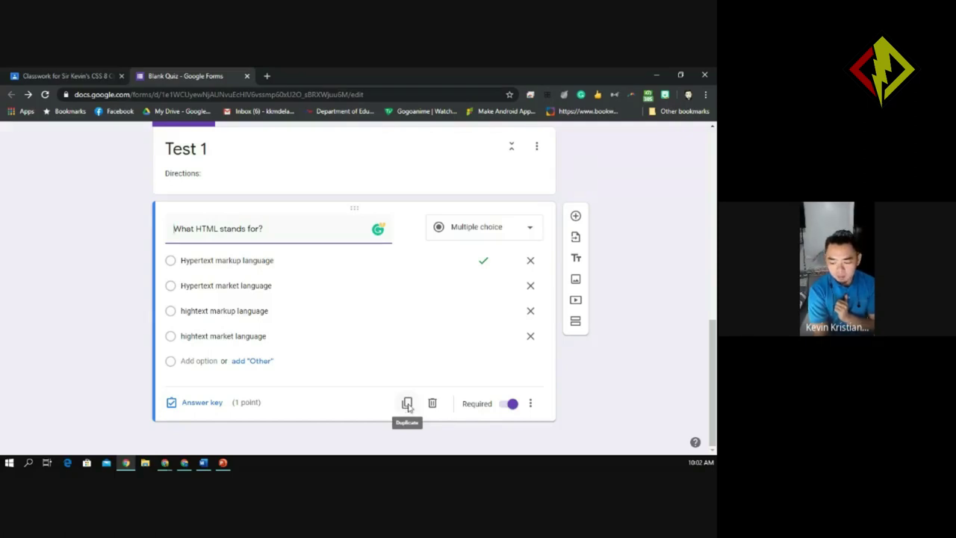
# Duplicate the 'What HTML stands for?' question, verify the copy's answer key, and select 'stands for?'.
pyautogui.click(407, 404)
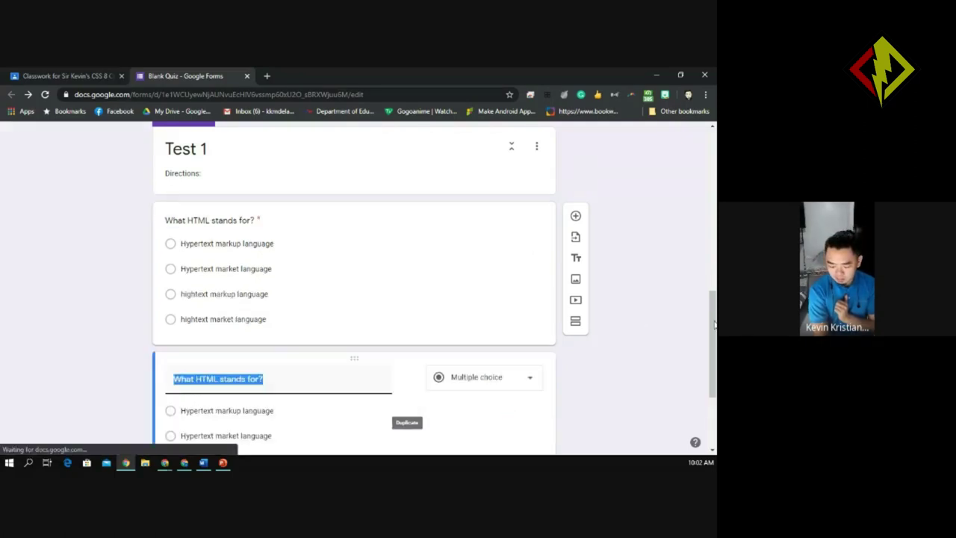
pyautogui.moveTo(715, 323); pyautogui.dragTo(715, 368)
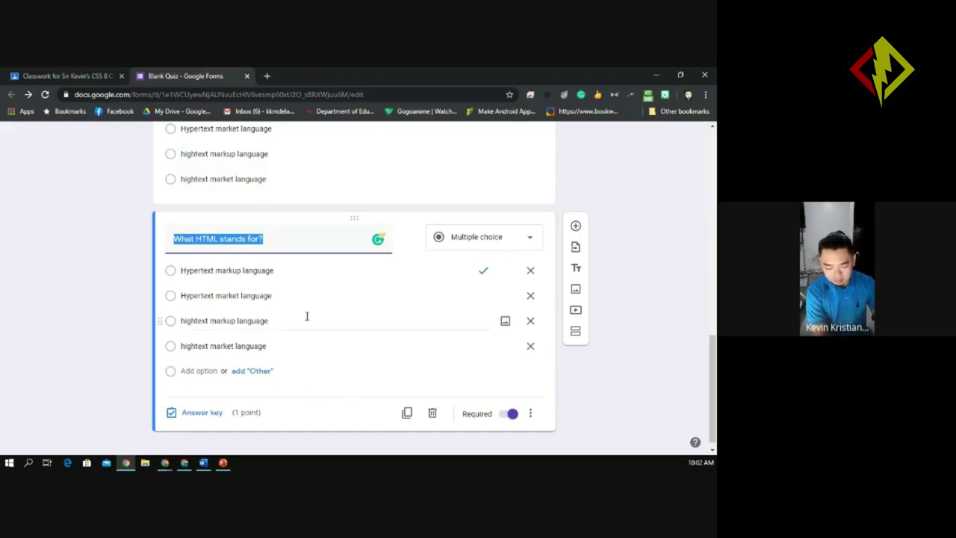
pyautogui.click(202, 412)
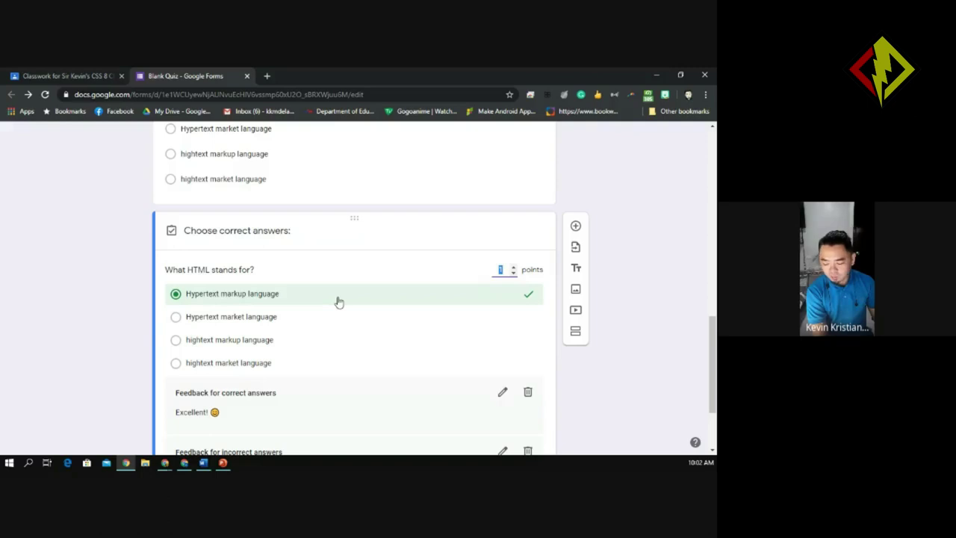
pyautogui.scroll(-2, 713, 364)
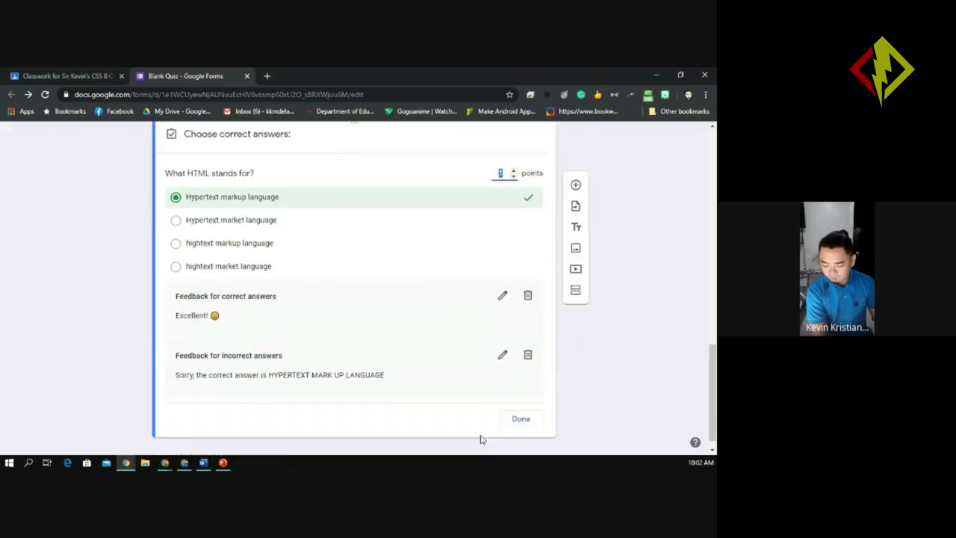
pyautogui.click(519, 420)
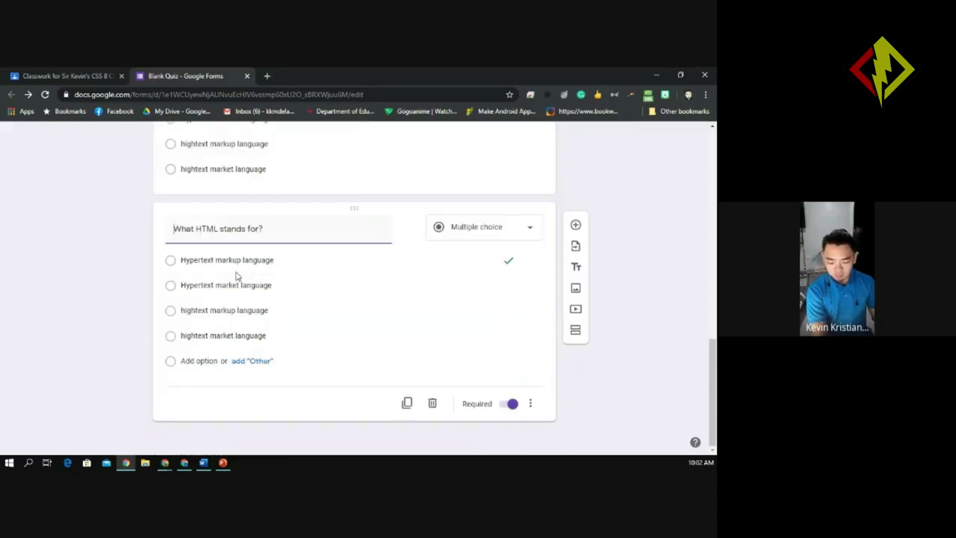
pyautogui.click(263, 229)
pyautogui.moveTo(262, 229); pyautogui.dragTo(220, 229)
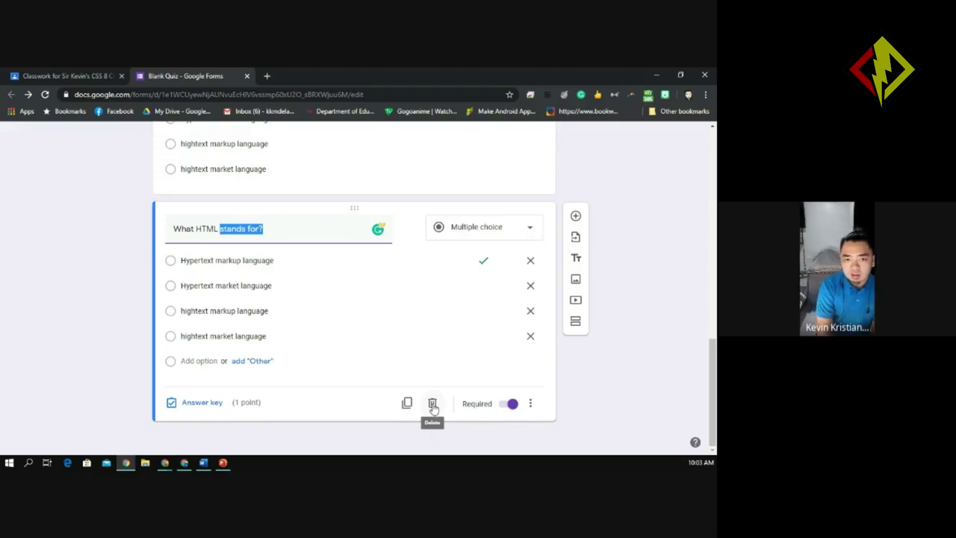
# Delete the copied HTML question card and scroll through the form to confirm it is gone.
pyautogui.click(433, 404)
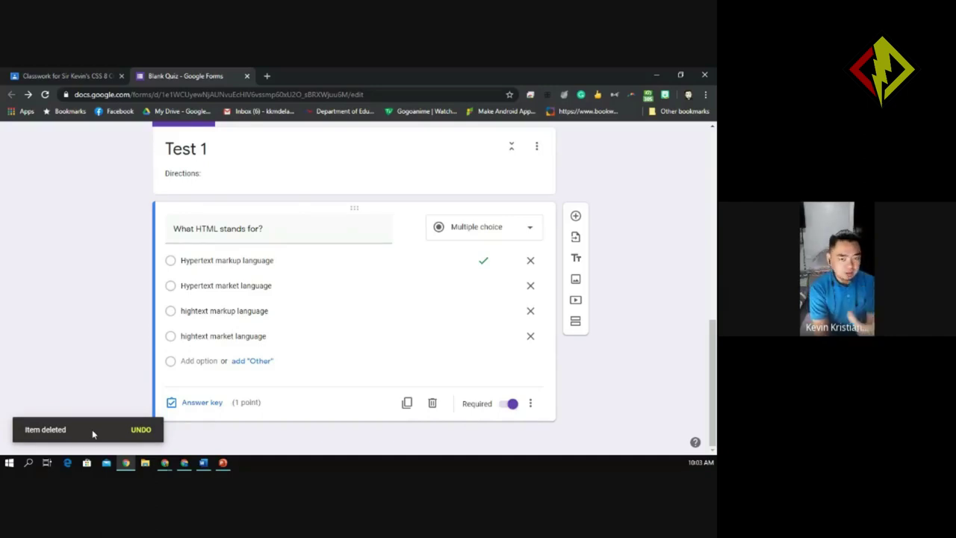
pyautogui.scroll(10, 91, 432)
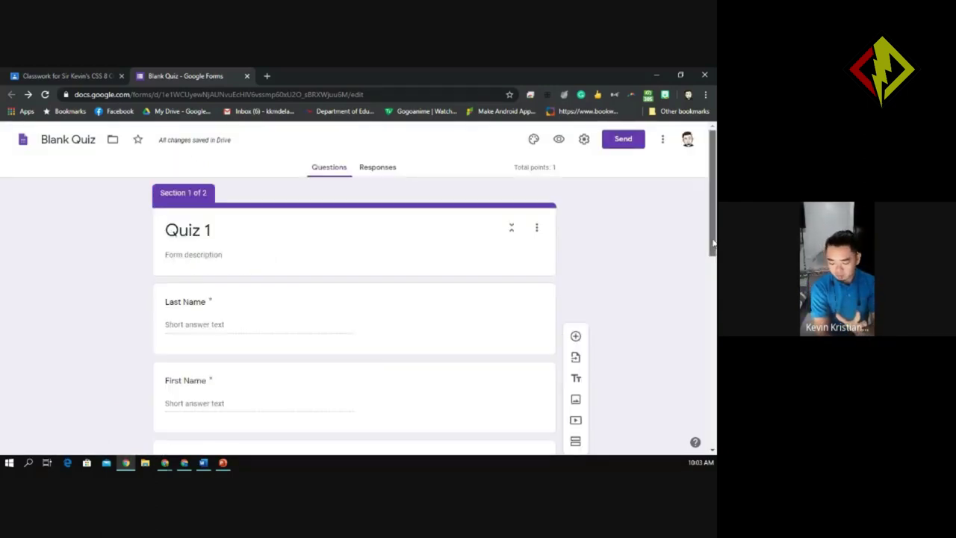
pyautogui.moveTo(712, 247); pyautogui.dragTo(714, 414)
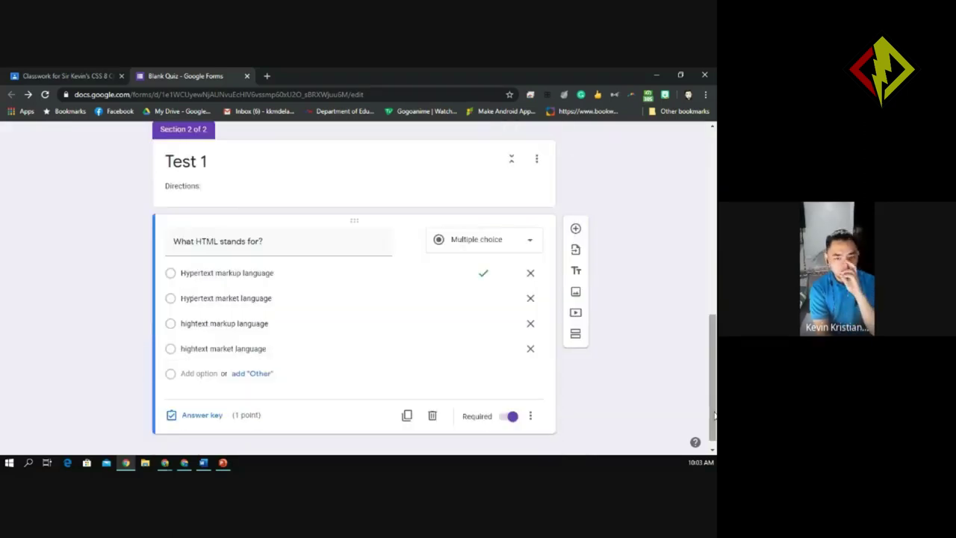